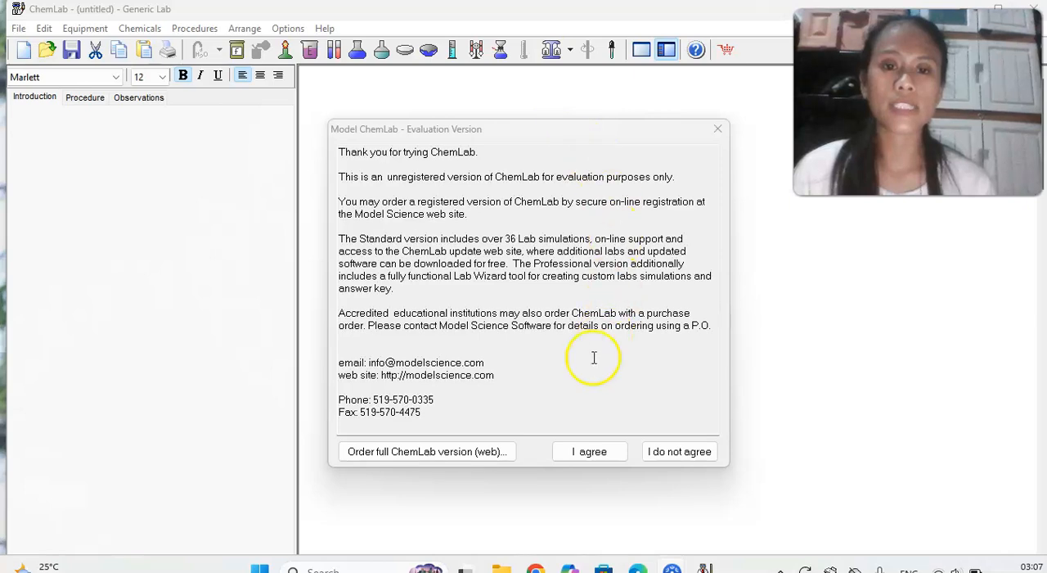
# Accept the evaluation terms, dismiss the startup tip and load the Specific heat lab module.
pyautogui.click(588, 452)
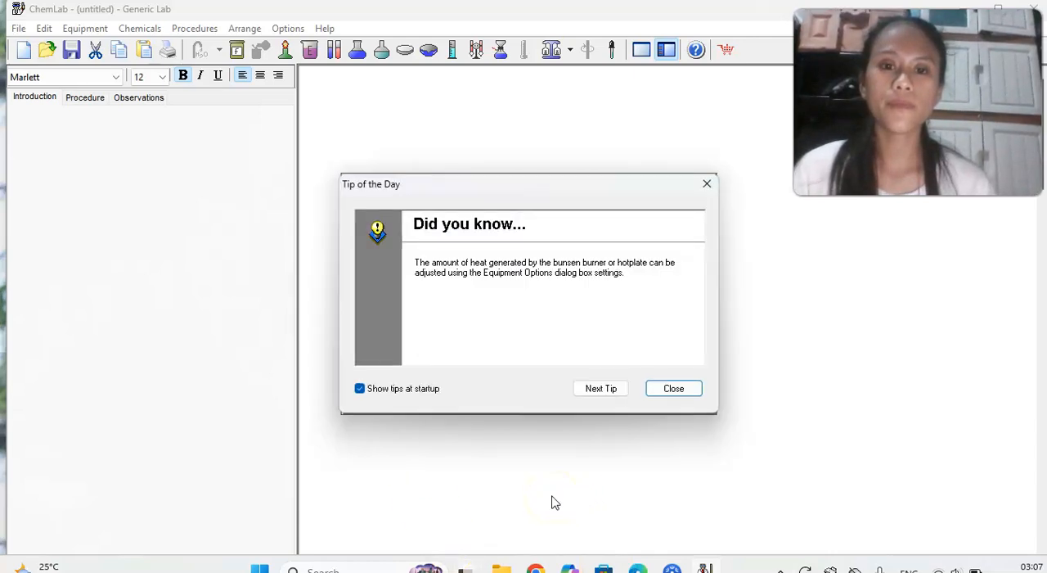
pyautogui.click(672, 390)
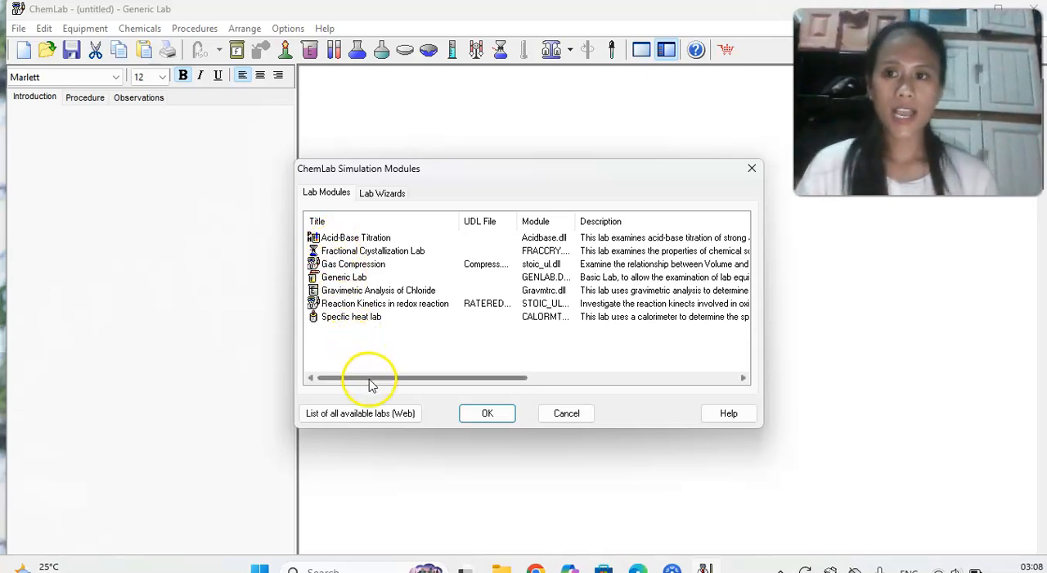
pyautogui.click(344, 319)
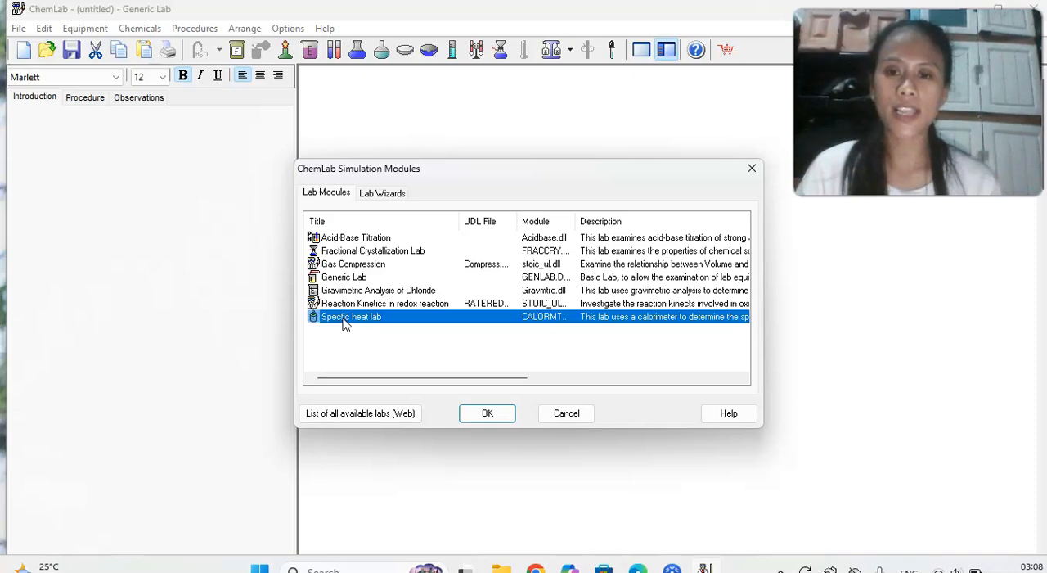
pyautogui.click(486, 414)
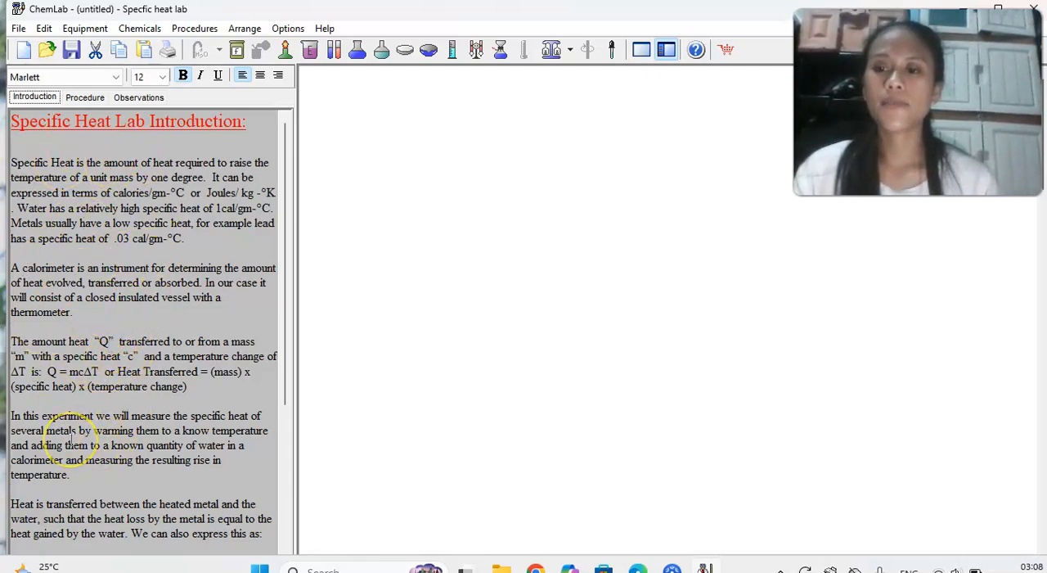
# Show the lab's procedure text and place a test tube in the upper middle of the empty workspace.
pyautogui.scroll(-5, 70, 442)
pyautogui.scroll(5, 71, 442)
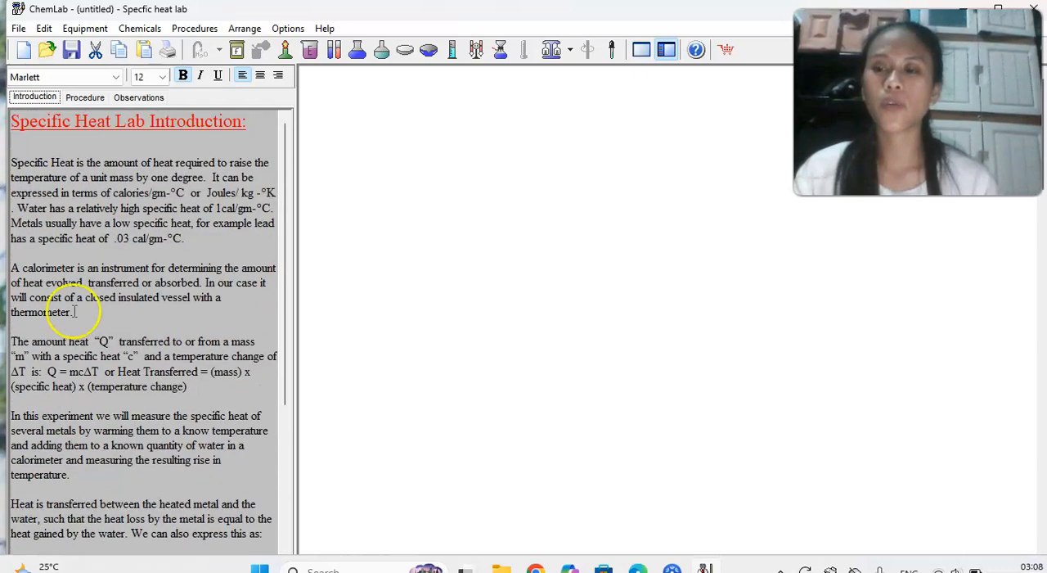
pyautogui.click(82, 98)
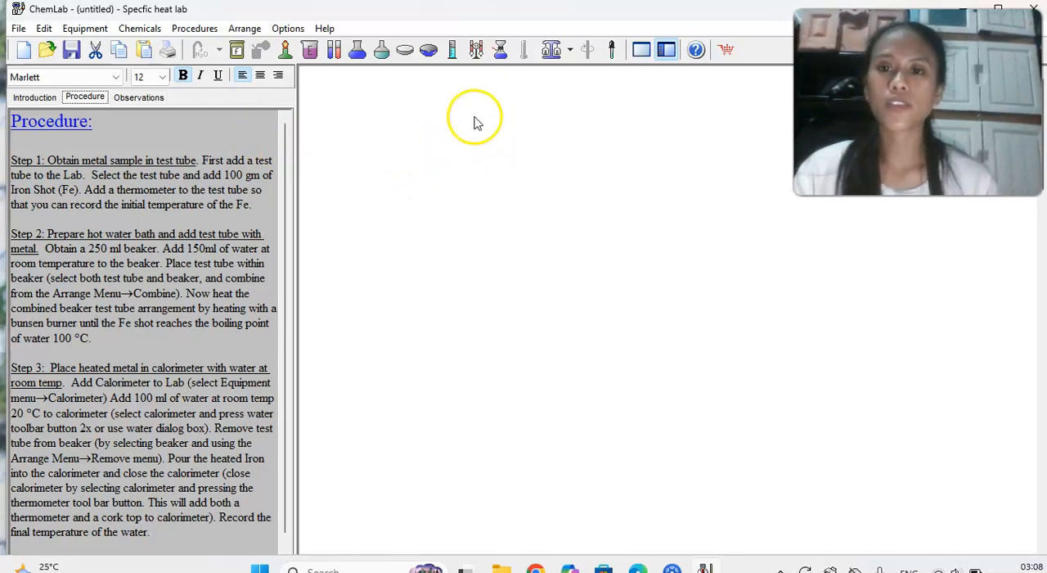
pyautogui.rightClick(550, 158)
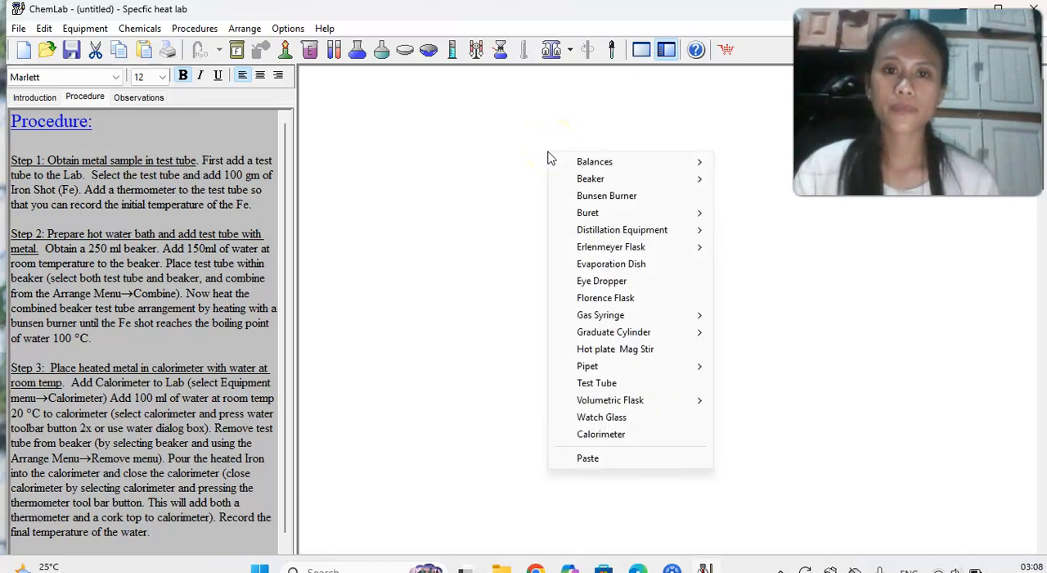
pyautogui.click(596, 388)
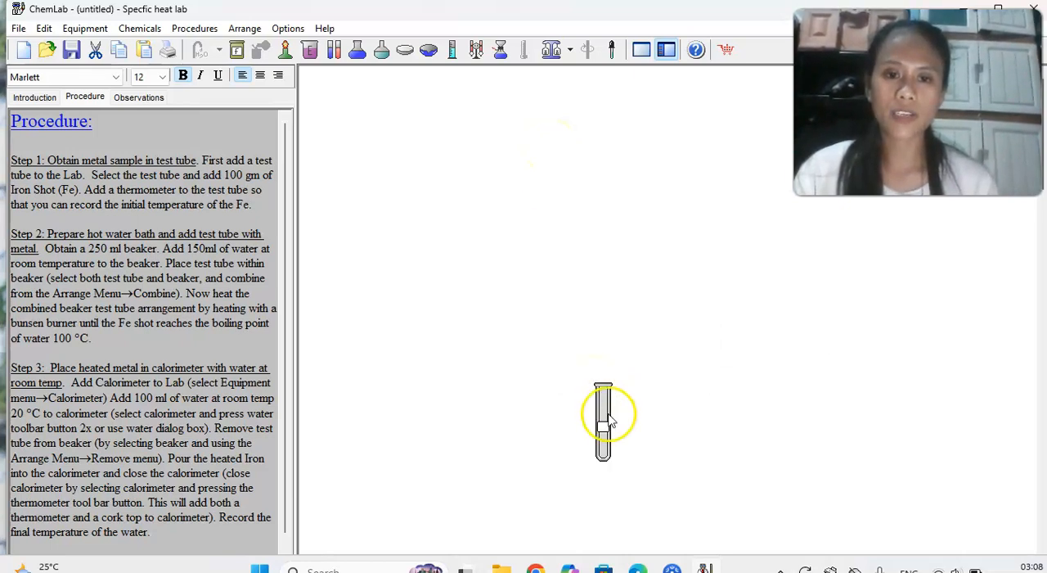
pyautogui.moveTo(604, 417); pyautogui.dragTo(547, 217)
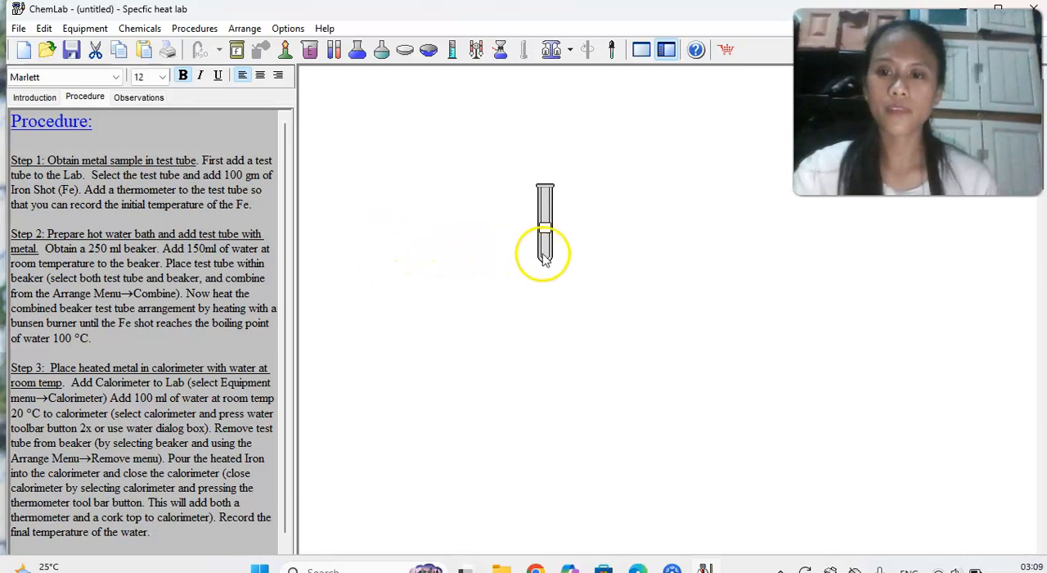
# Add 100 g of Iron Shot (Fe) to the test tube.
pyautogui.click(545, 226)
pyautogui.rightClick(545, 224)
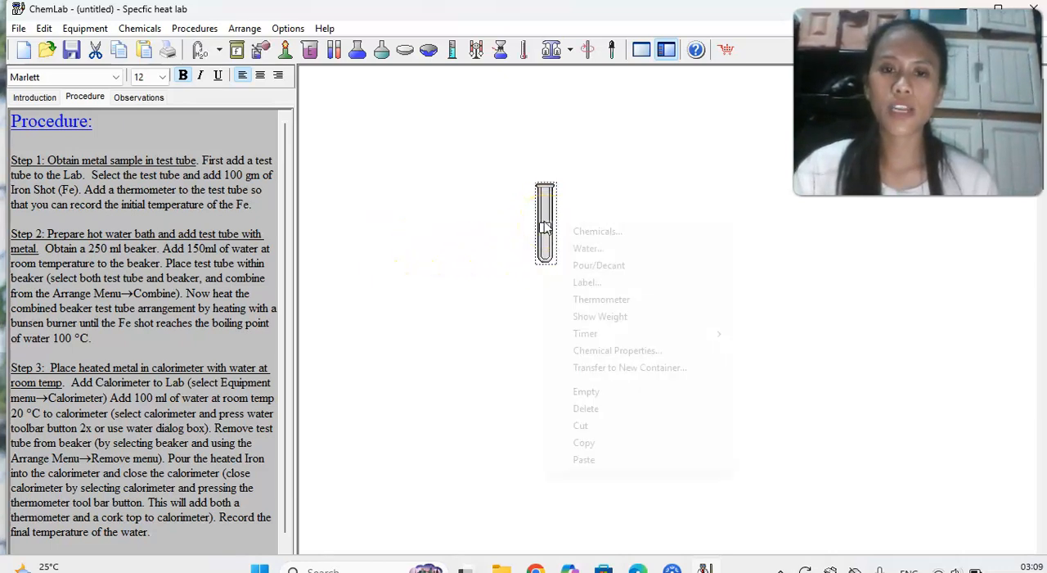
pyautogui.click(589, 231)
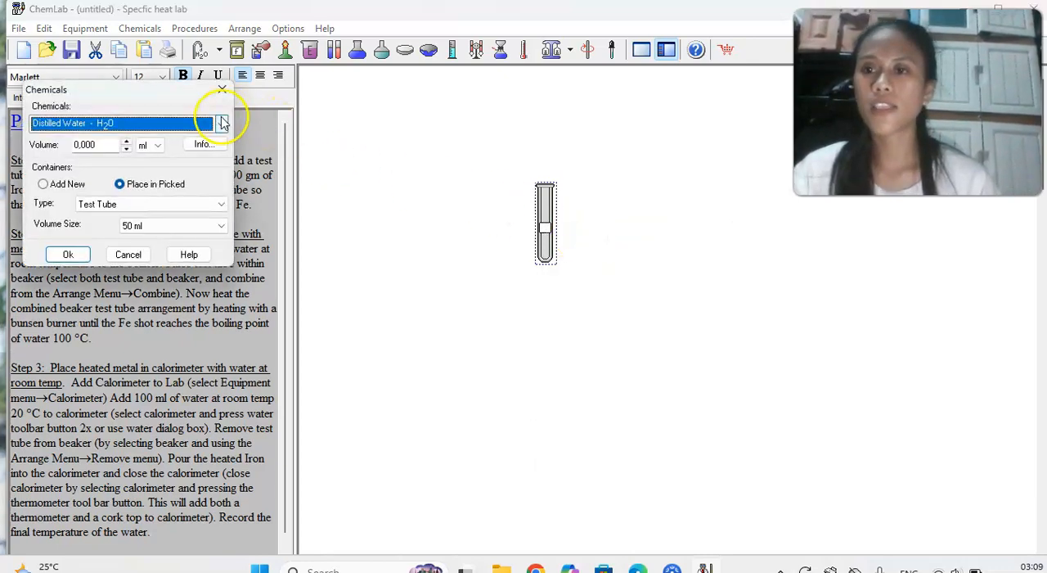
pyautogui.click(223, 122)
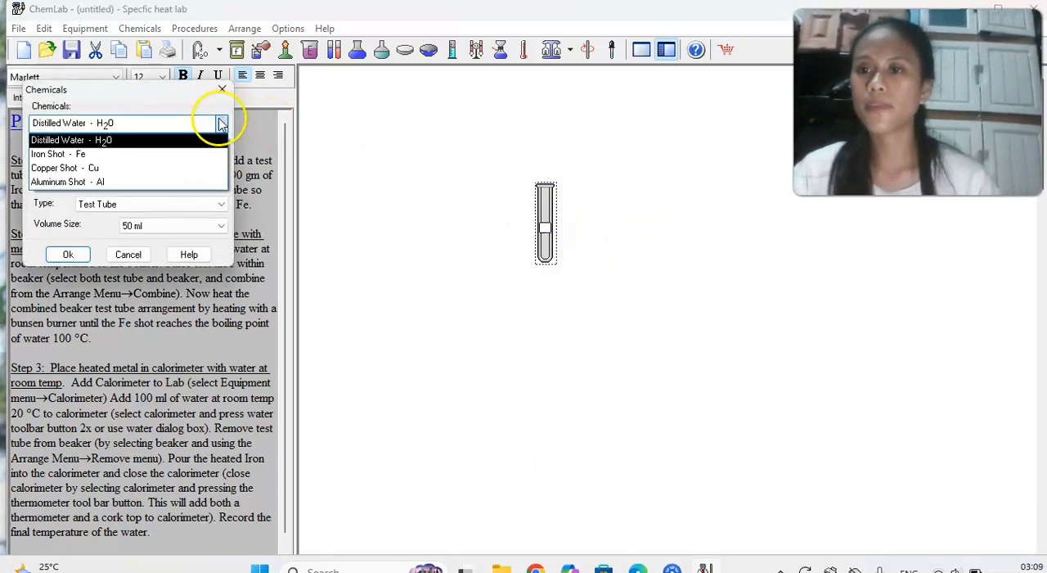
pyautogui.click(81, 156)
pyautogui.doubleClick(97, 144)
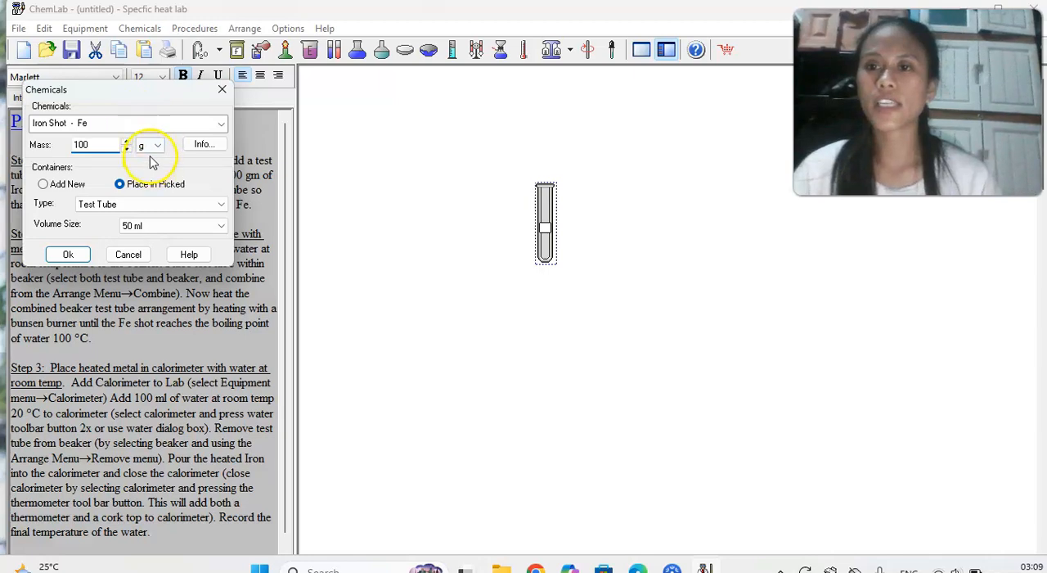
pyautogui.click(65, 255)
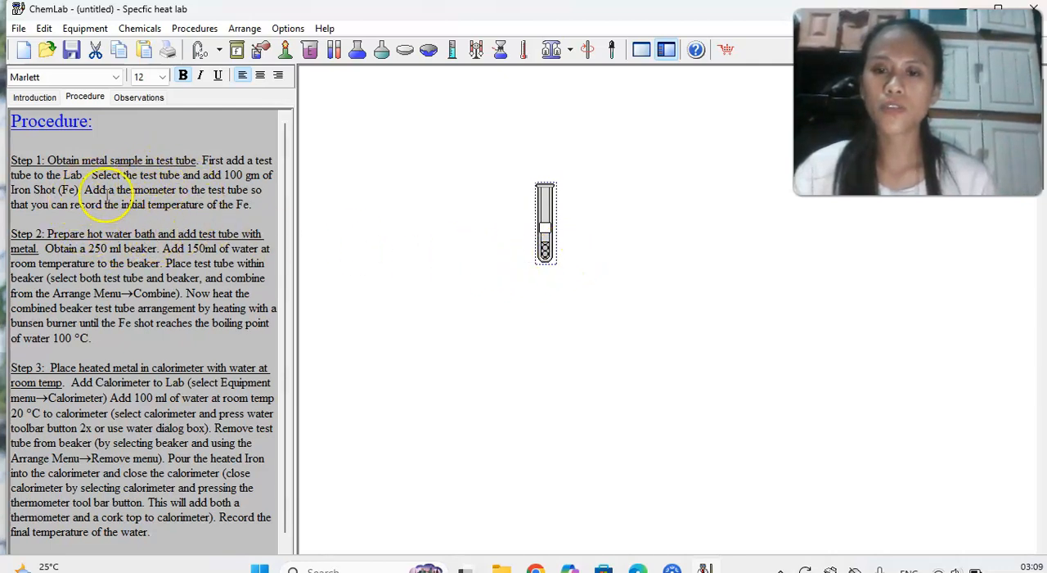
# Put a thermometer in the test tube and move the tube slightly up in the workspace.
pyautogui.rightClick(545, 236)
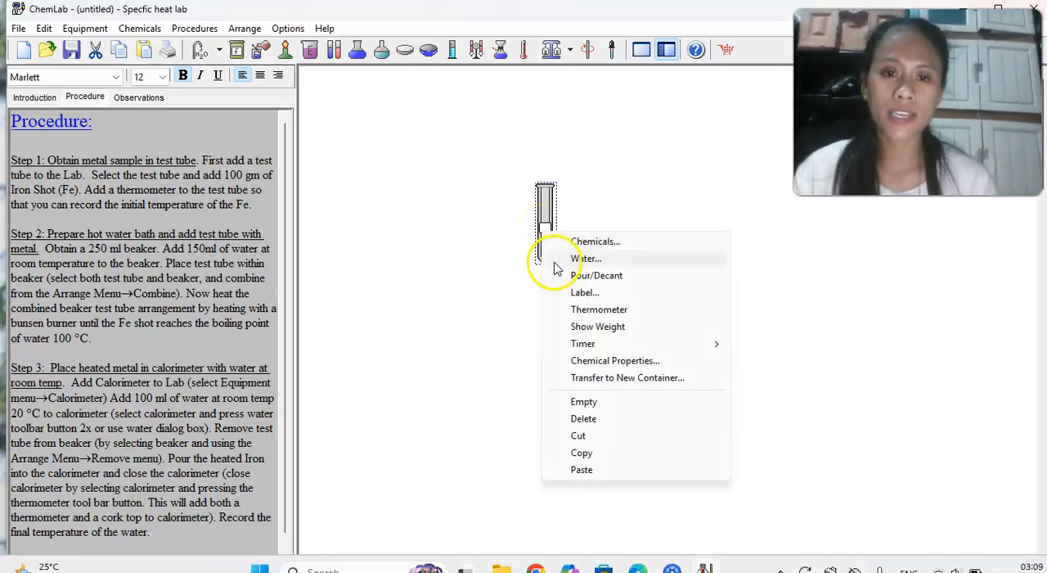
pyautogui.click(594, 311)
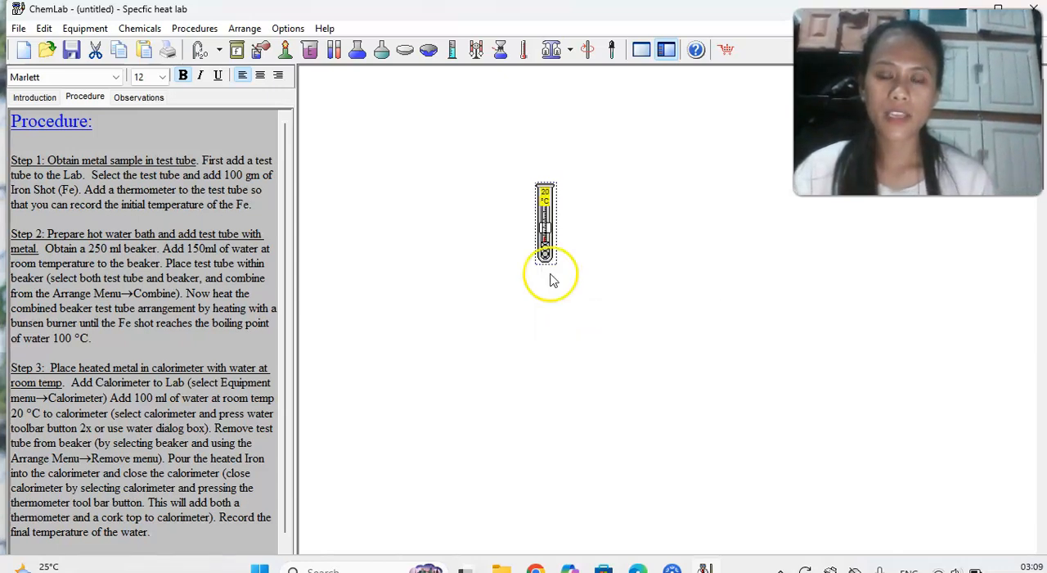
pyautogui.moveTo(555, 239); pyautogui.dragTo(526, 167)
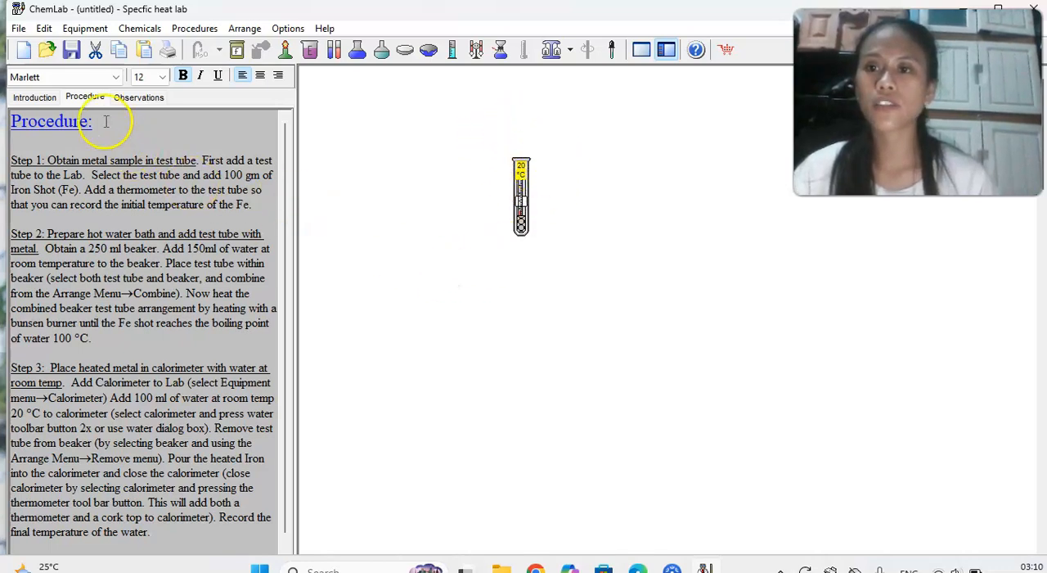
# In the lab observations, add the heading Fe and record 20 as the metal's initial temperature.
pyautogui.click(135, 99)
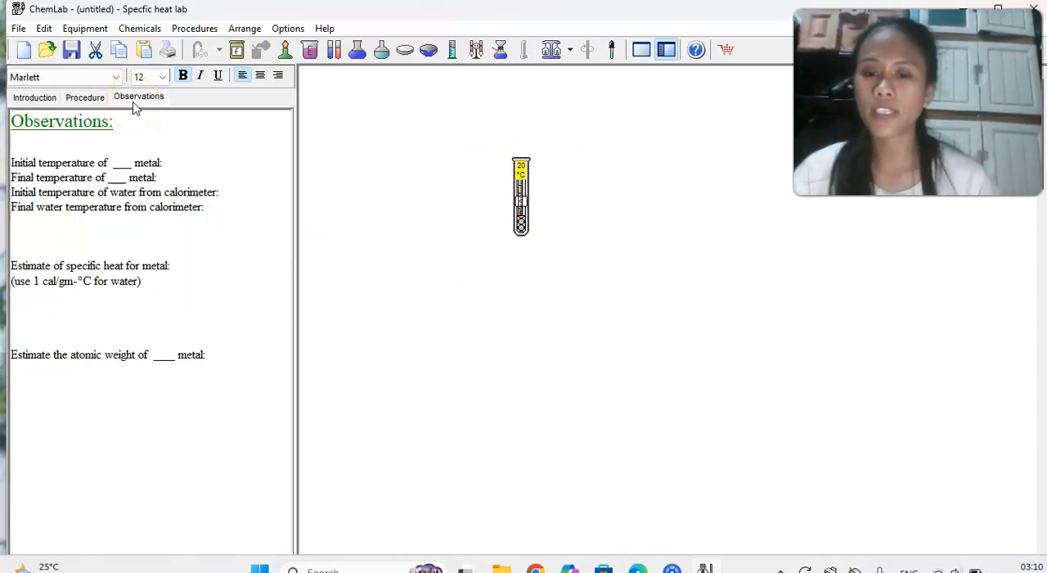
pyautogui.click(13, 149)
pyautogui.press('capslock')
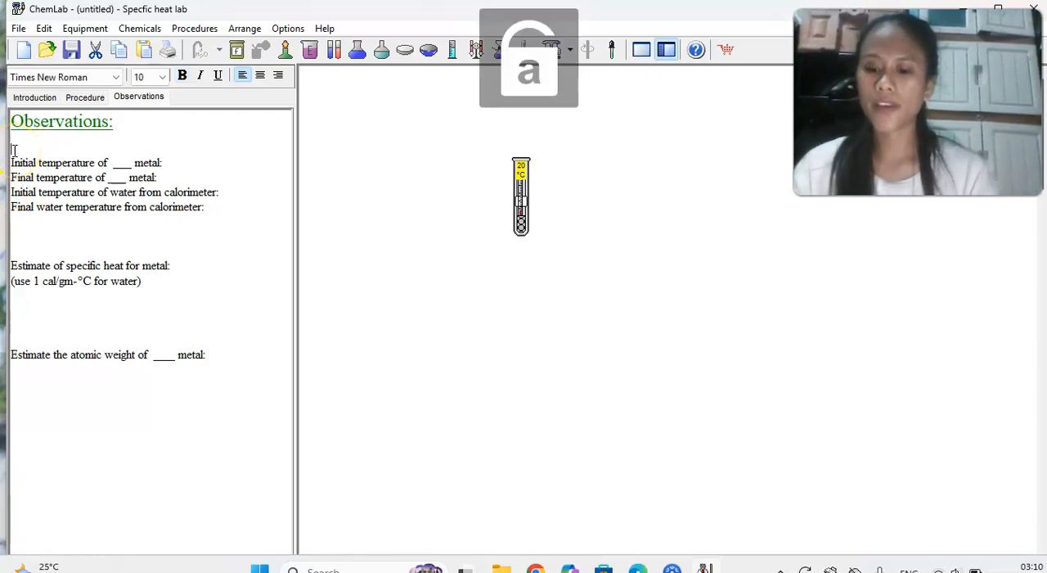
pyautogui.press('BackSpace')
pyautogui.press('BackSpace')
pyautogui.press('capslock')
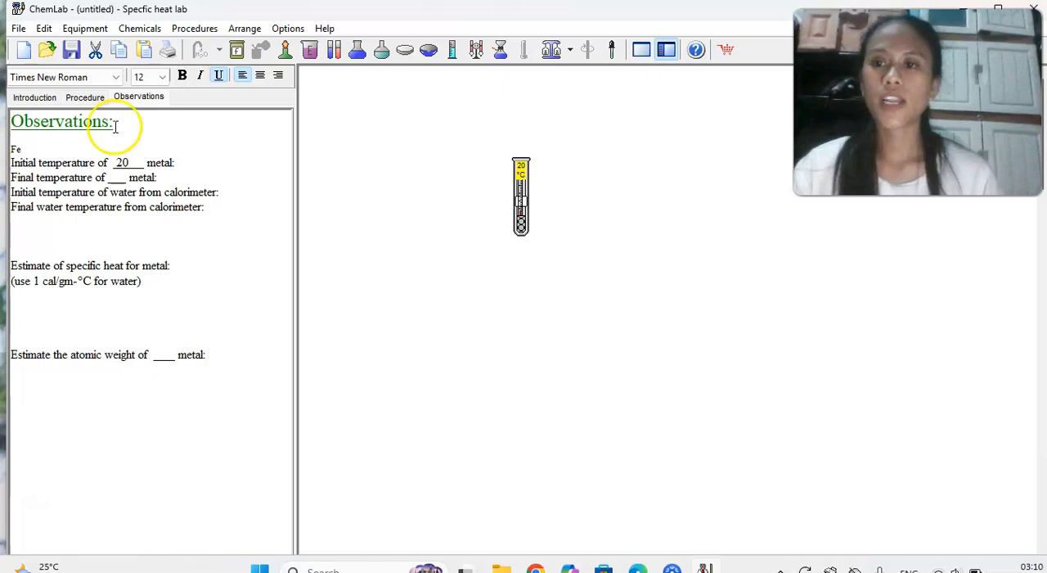
# Return to the procedure text and place a 250 ml beaker in the workspace near the test tube.
pyautogui.click(90, 99)
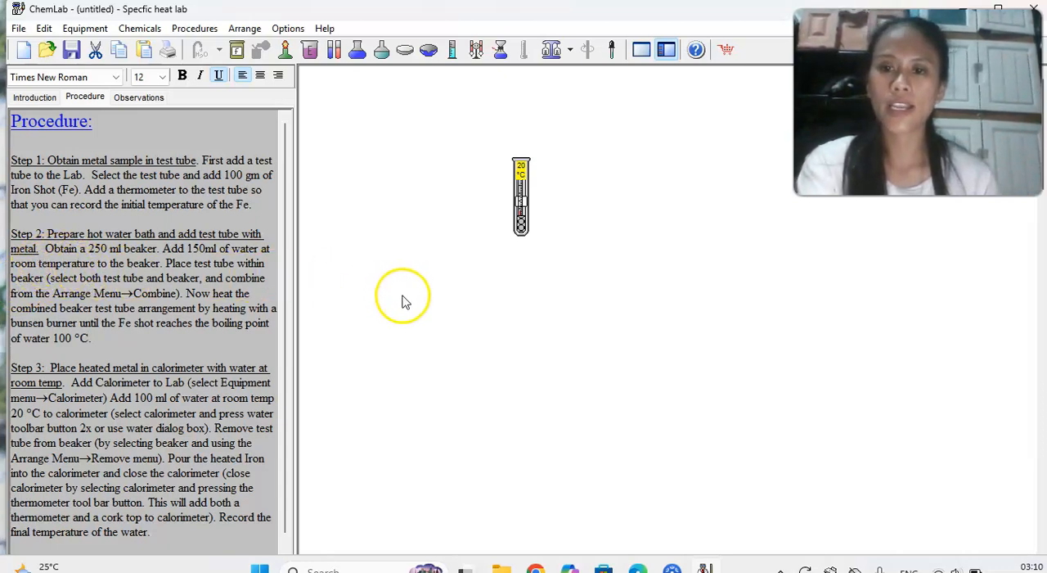
pyautogui.click(82, 29)
pyautogui.moveTo(97, 47)
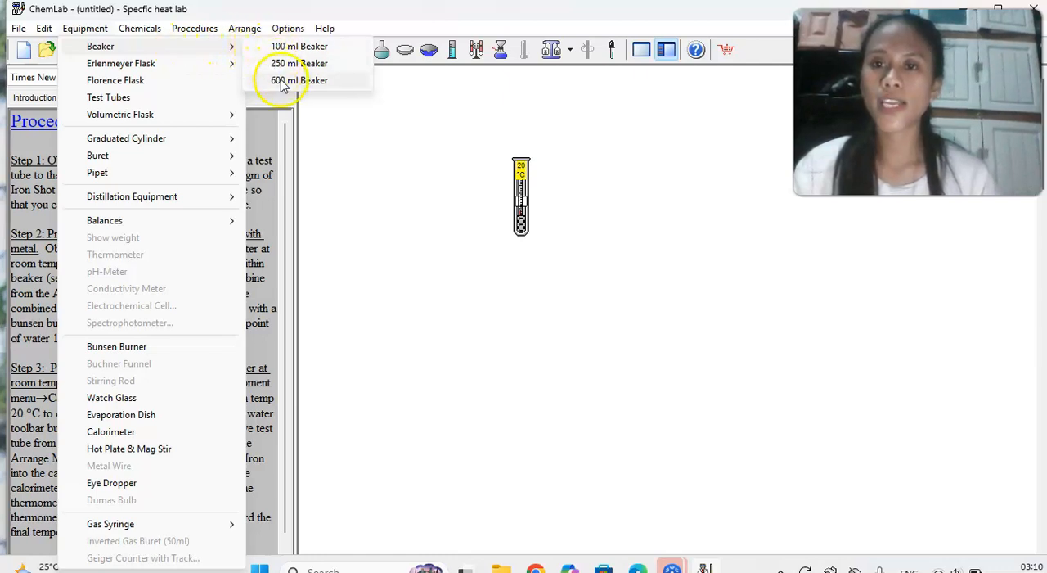
pyautogui.click(289, 64)
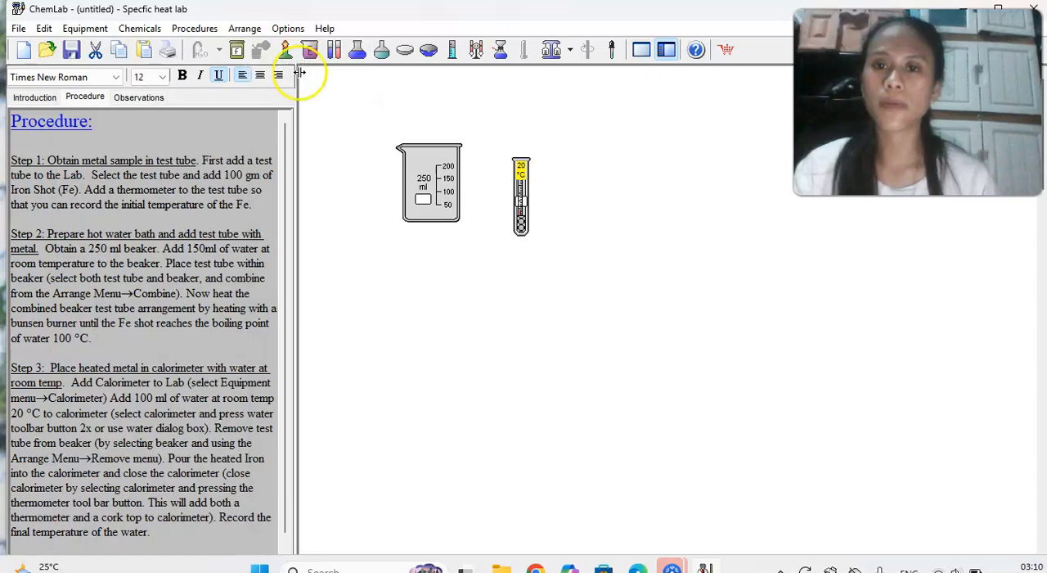
pyautogui.moveTo(423, 188); pyautogui.dragTo(446, 256)
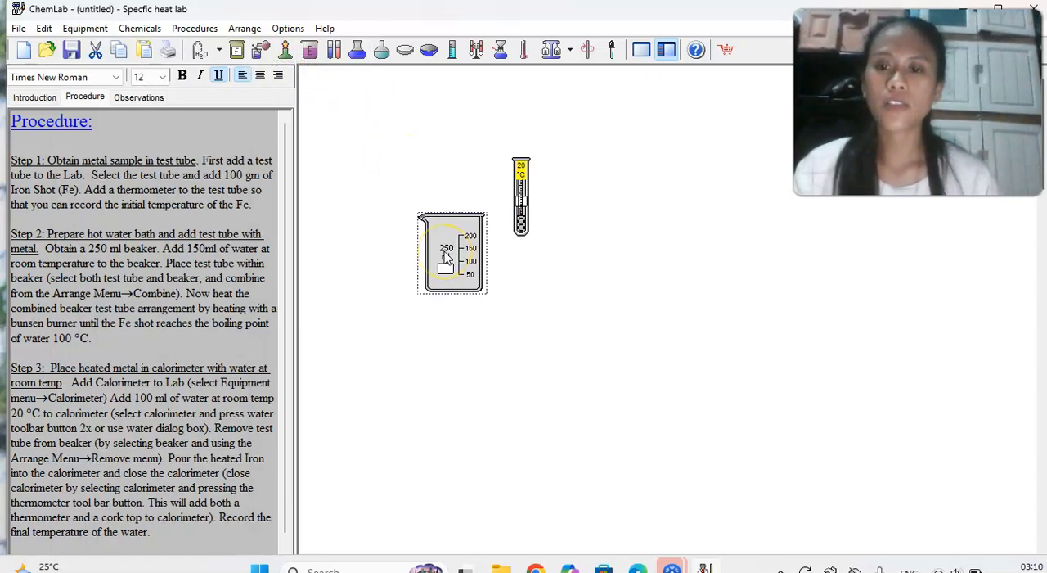
# Fill the beaker with 150 ml of distilled water at room temperature and align it beside the test tube.
pyautogui.rightClick(446, 256)
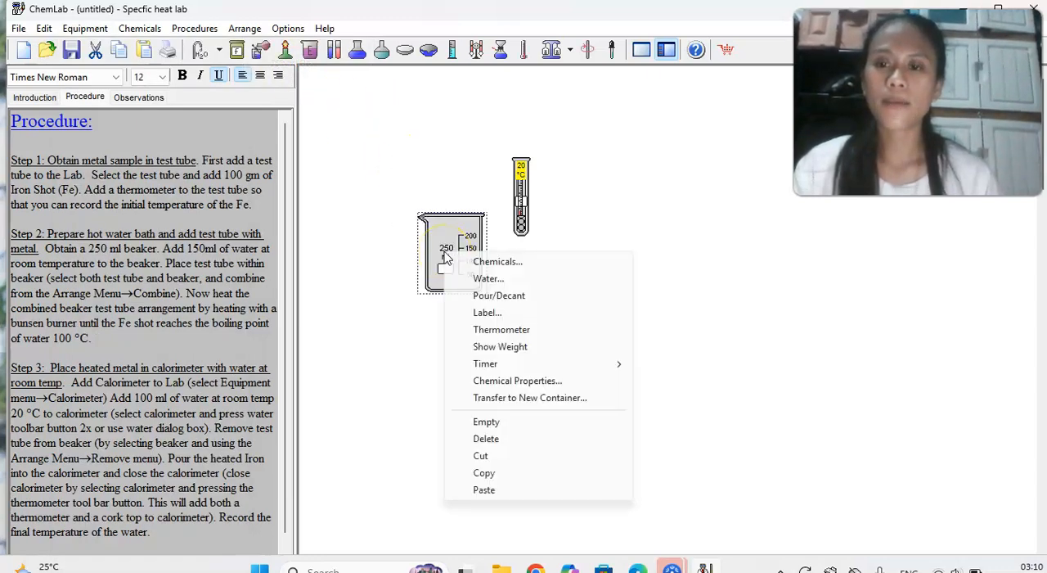
pyautogui.click(483, 279)
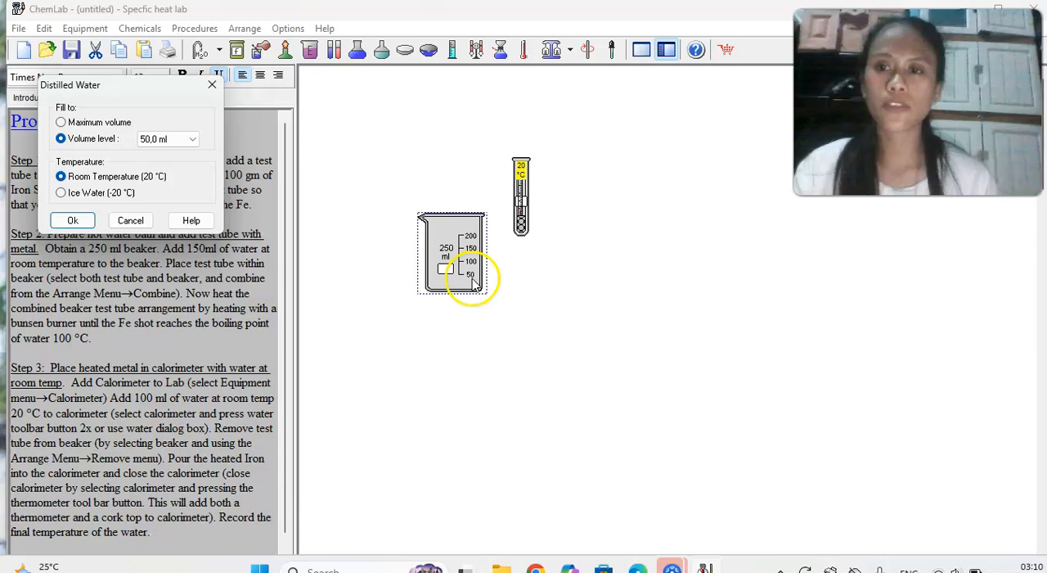
pyautogui.click(193, 139)
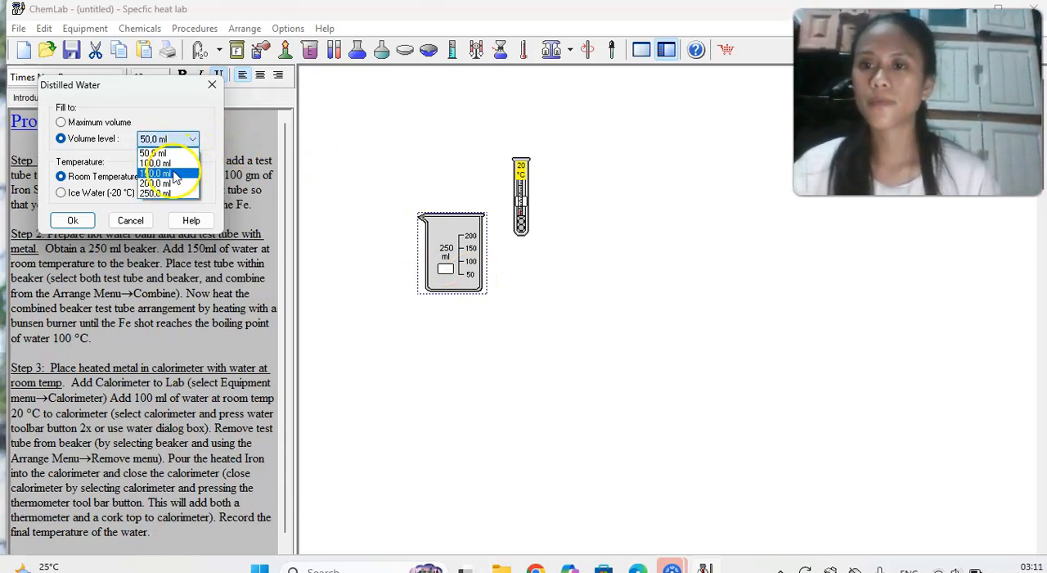
pyautogui.click(175, 176)
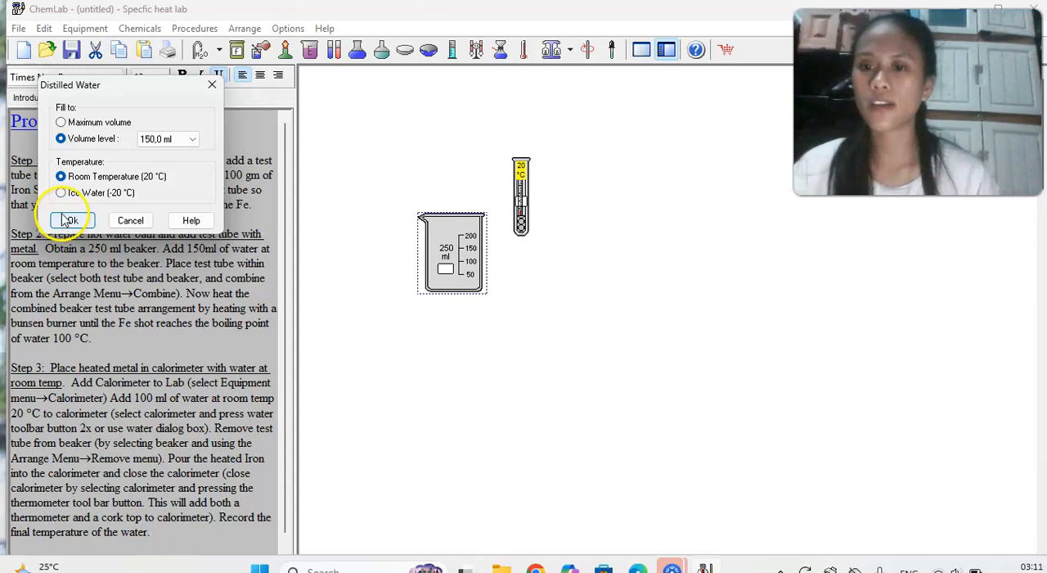
pyautogui.click(69, 220)
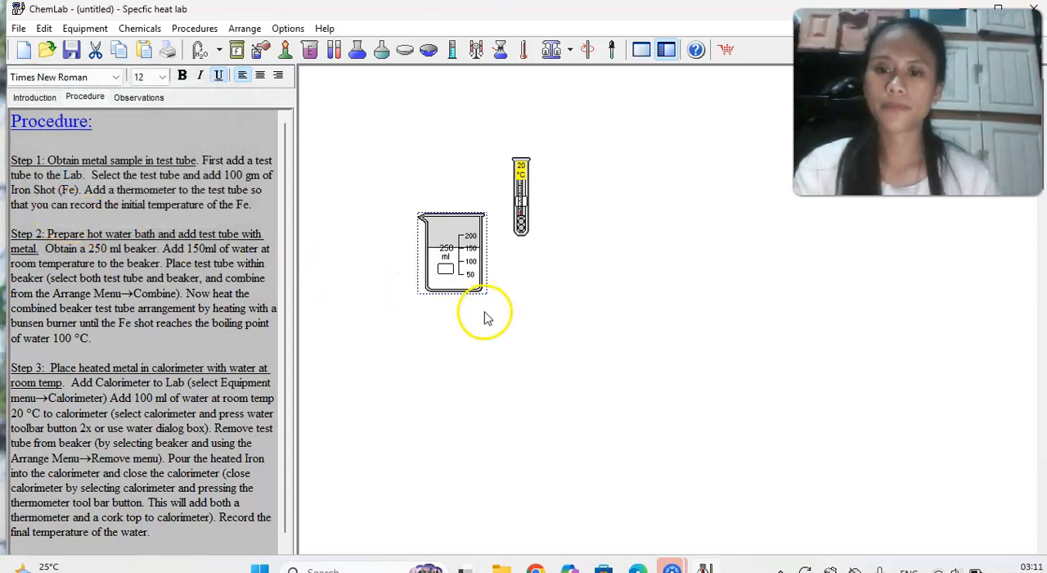
pyautogui.moveTo(455, 263); pyautogui.dragTo(438, 207)
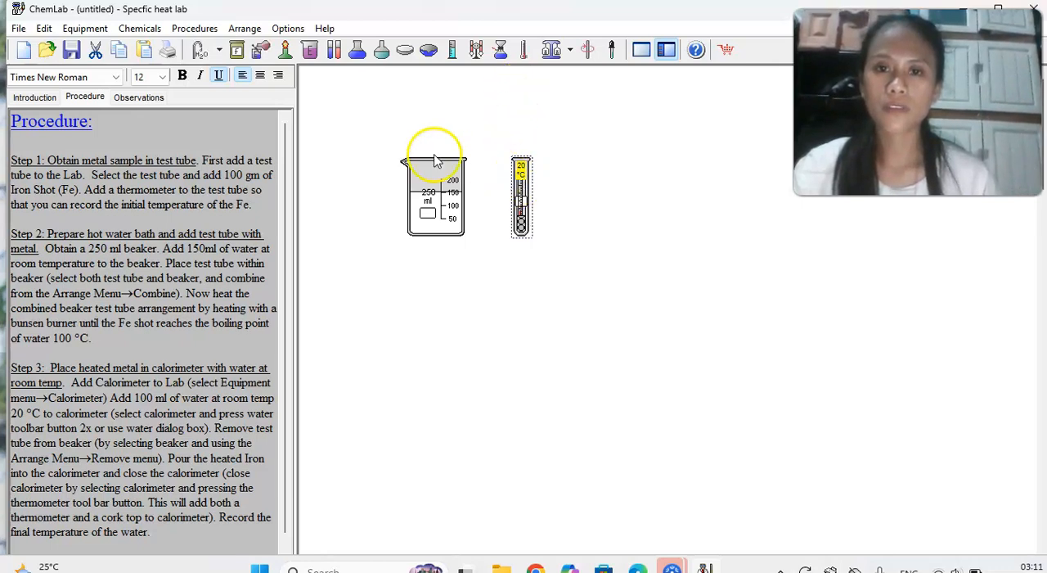
# Combine the beaker and test tube so the tube sits in the water, and move the assembly toward the middle.
pyautogui.click(354, 139)
pyautogui.moveTo(353, 136); pyautogui.dragTo(598, 282)
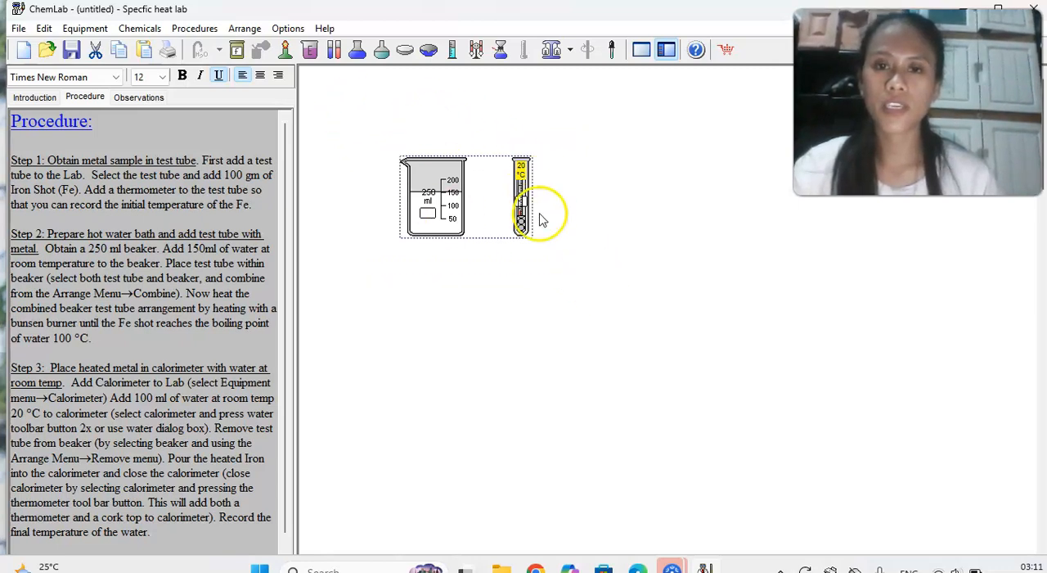
pyautogui.rightClick(495, 203)
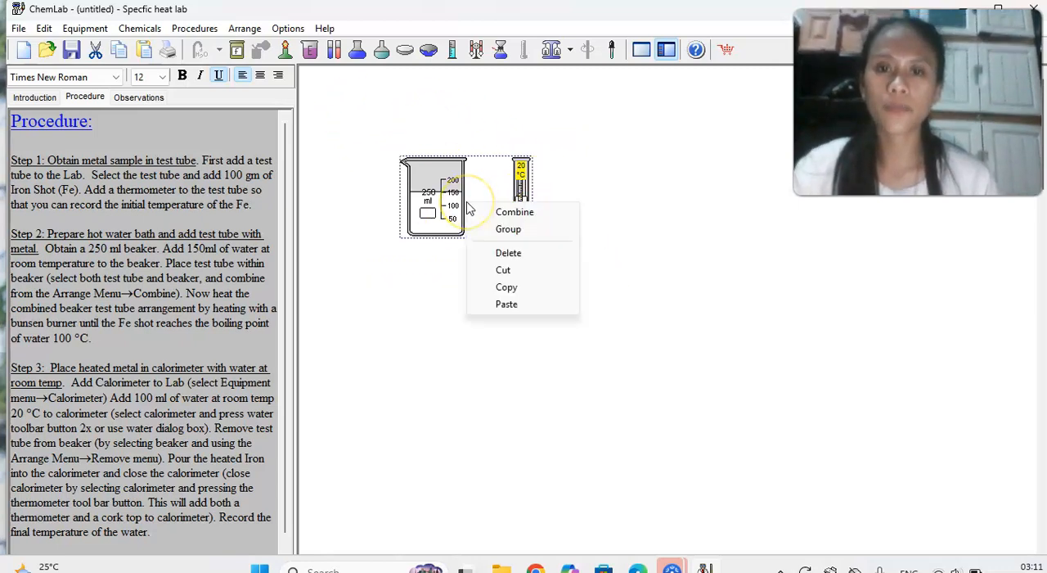
pyautogui.click(513, 212)
pyautogui.moveTo(432, 191); pyautogui.dragTo(583, 249)
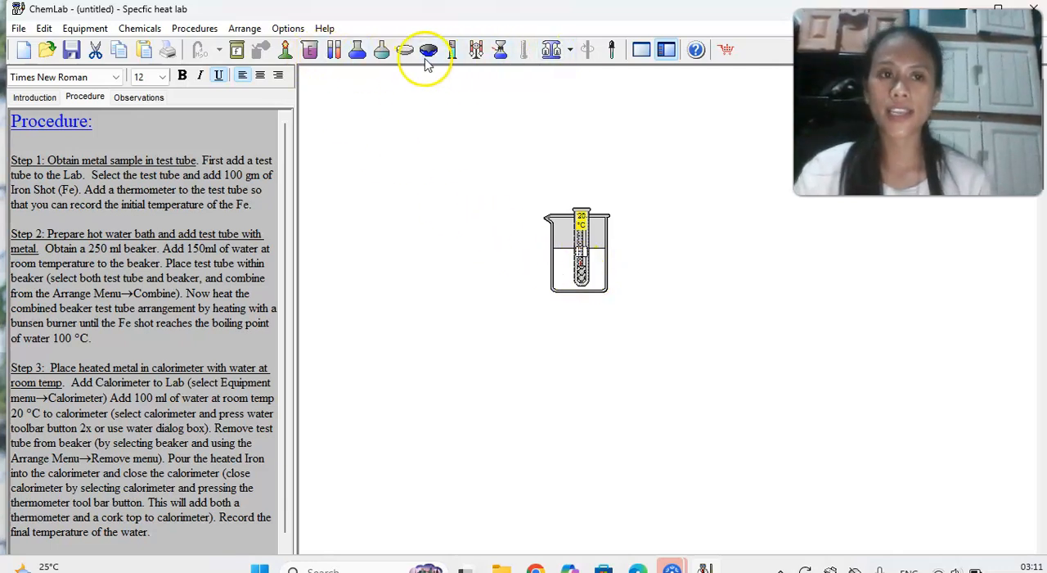
# Add a Bunsen burner and position it directly beneath the combined beaker and test tube to heat the water bath.
pyautogui.click(285, 52)
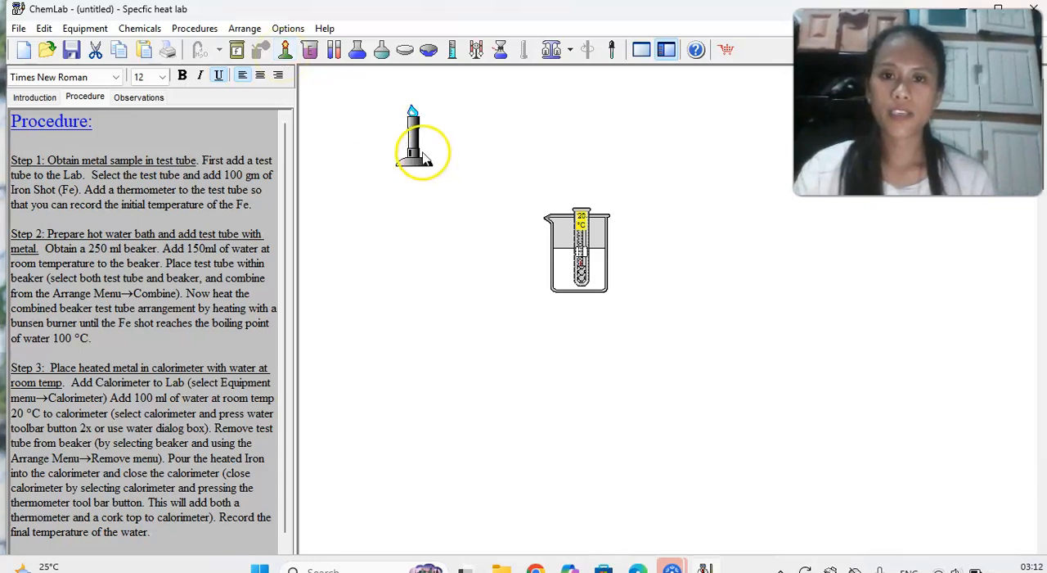
pyautogui.moveTo(595, 256); pyautogui.dragTo(522, 154)
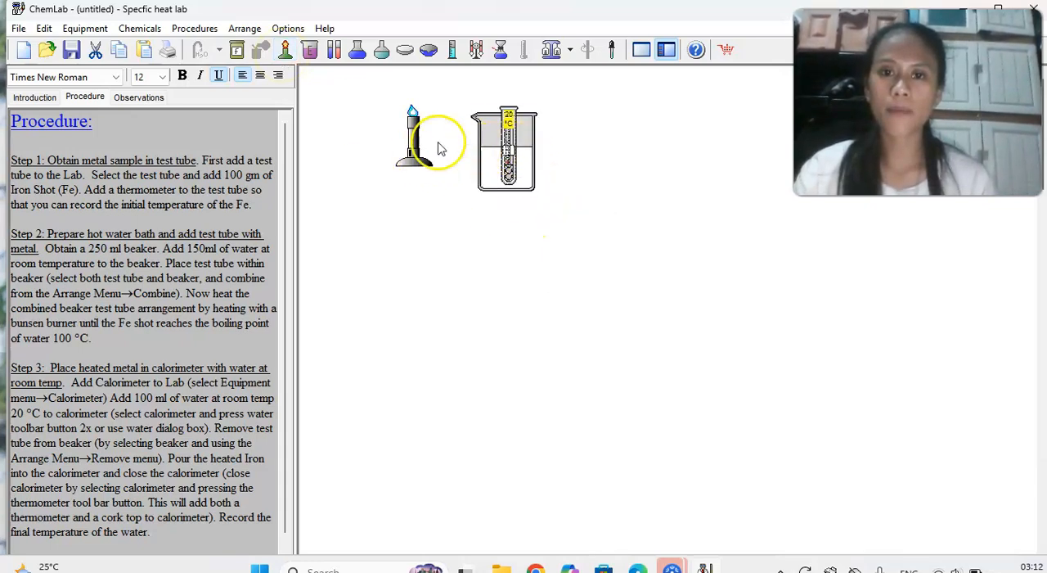
pyautogui.moveTo(429, 161); pyautogui.dragTo(505, 237)
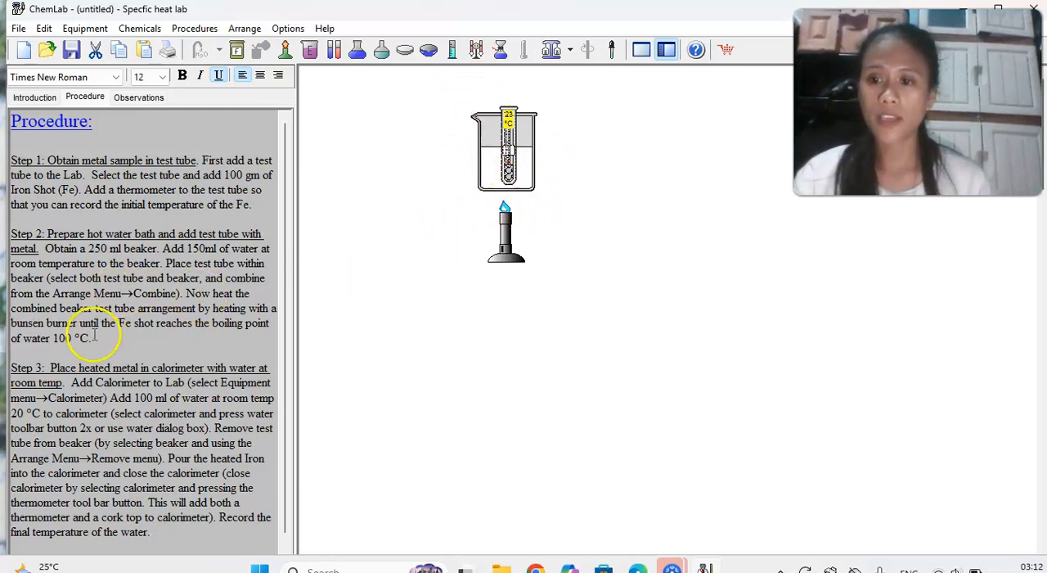
pyautogui.scroll(-1, 89, 372)
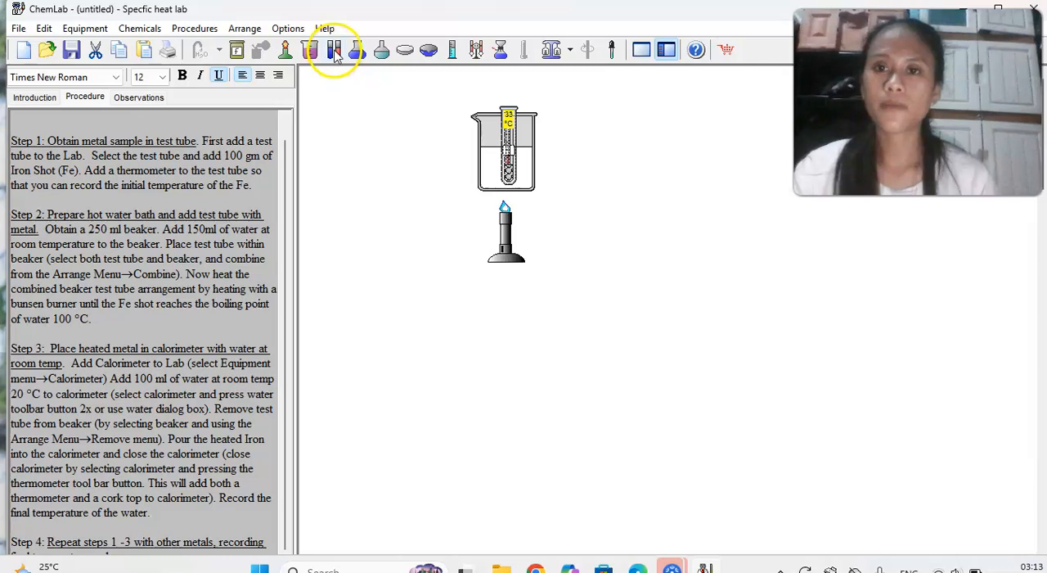
pyautogui.click(141, 28)
pyautogui.click(174, 64)
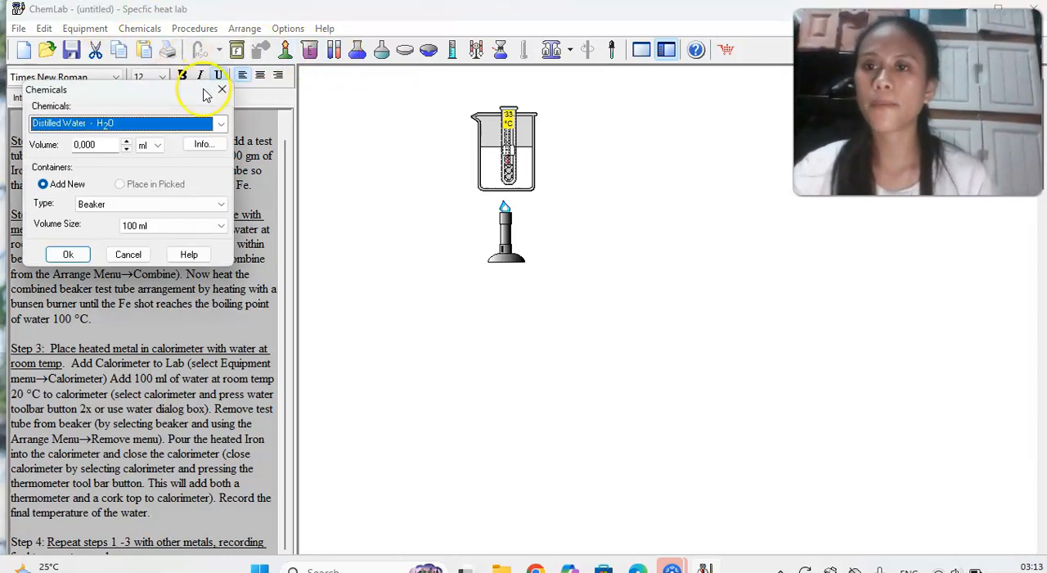
pyautogui.click(221, 124)
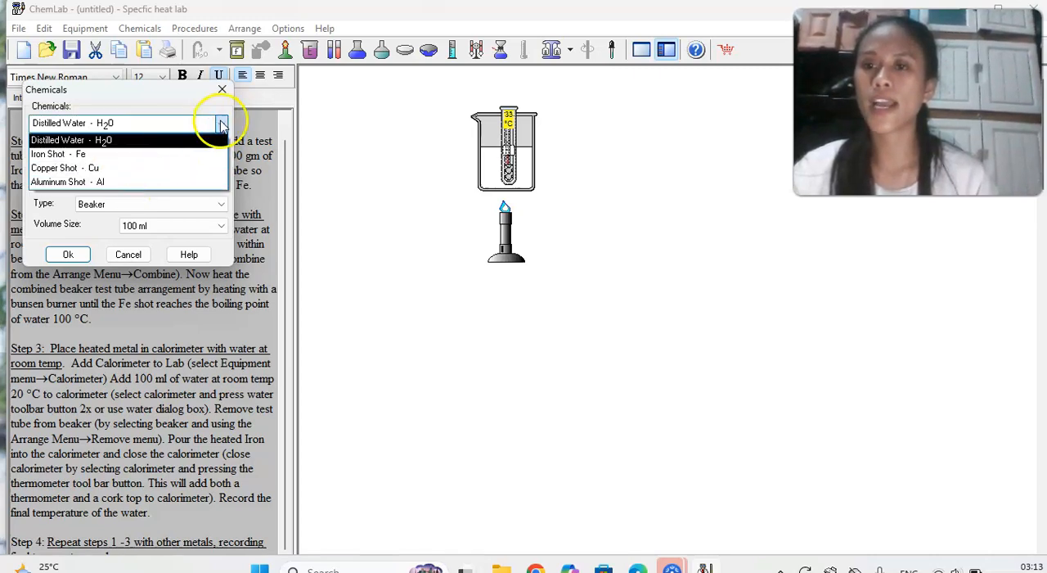
pyautogui.click(227, 95)
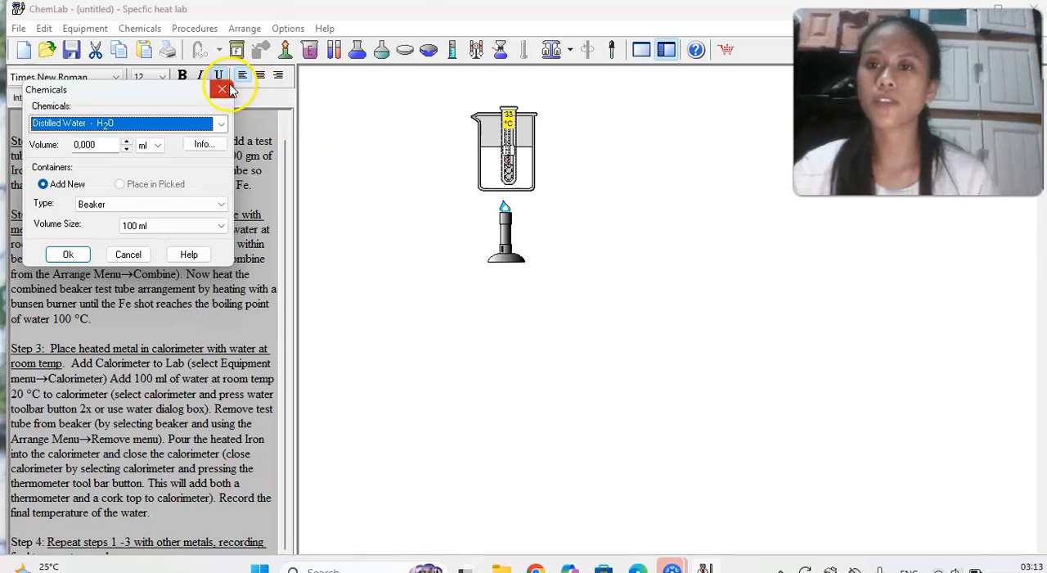
pyautogui.click(223, 89)
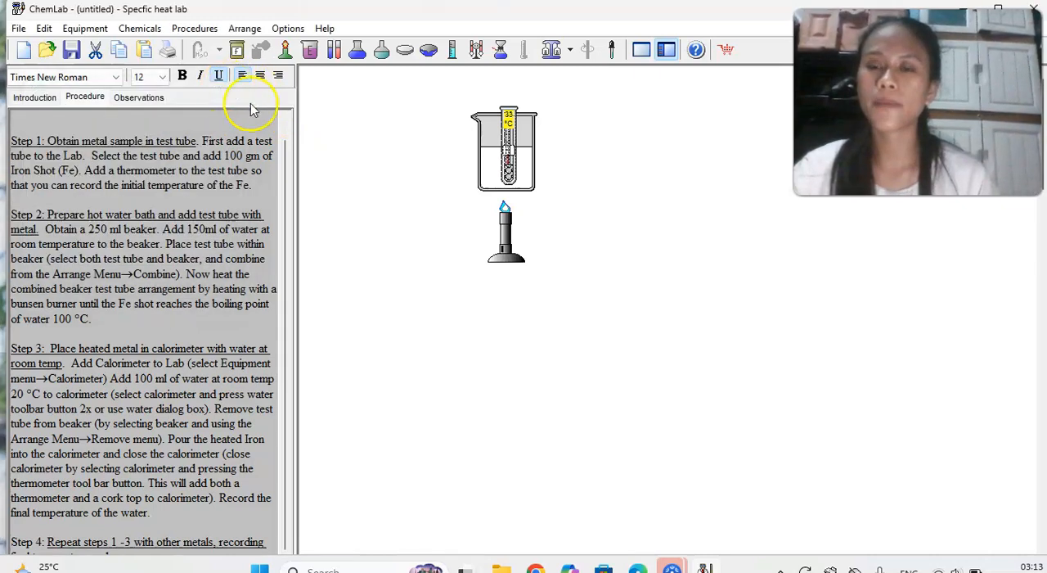
# Add two empty test tubes and arrange them side by side below the Bunsen burner.
pyautogui.click(333, 51)
pyautogui.click(334, 51)
pyautogui.moveTo(422, 156); pyautogui.dragTo(411, 307)
pyautogui.moveTo(446, 181); pyautogui.dragTo(547, 348)
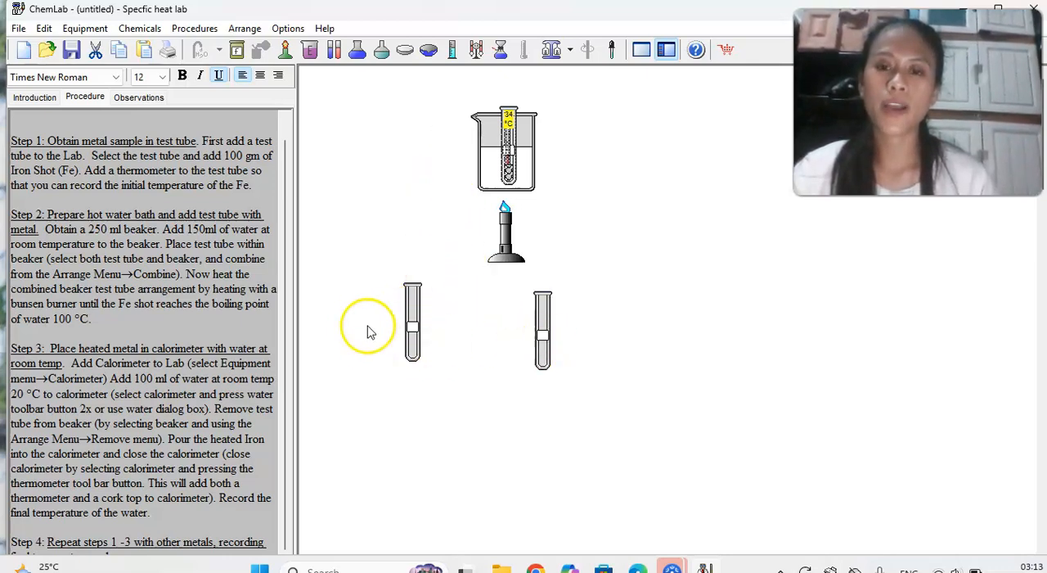
pyautogui.click(413, 343)
pyautogui.moveTo(431, 357); pyautogui.dragTo(457, 351)
pyautogui.moveTo(546, 364); pyautogui.dragTo(546, 370)
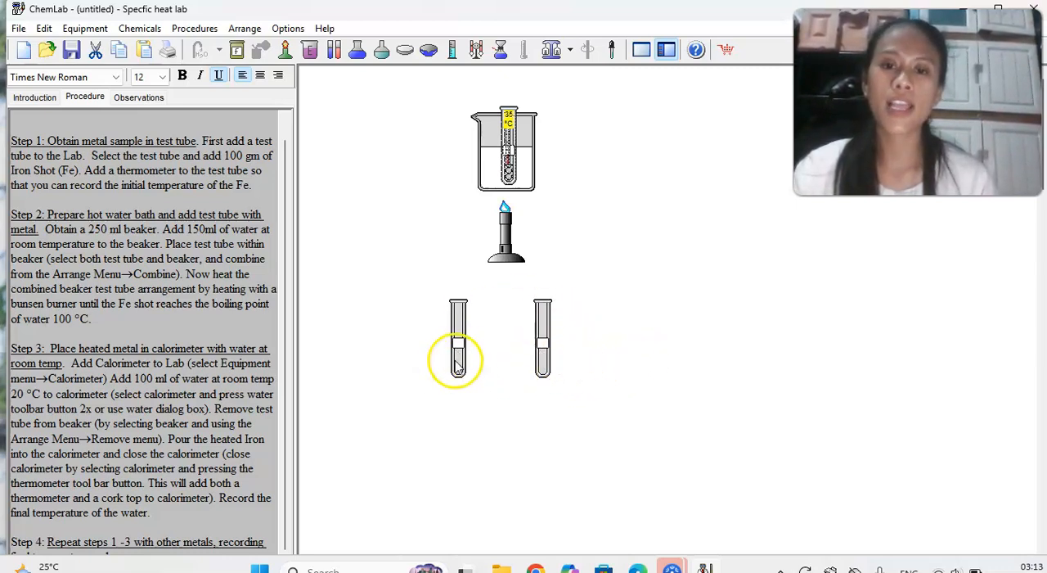
# Label the first of the two empty test tubes Cu.
pyautogui.rightClick(463, 350)
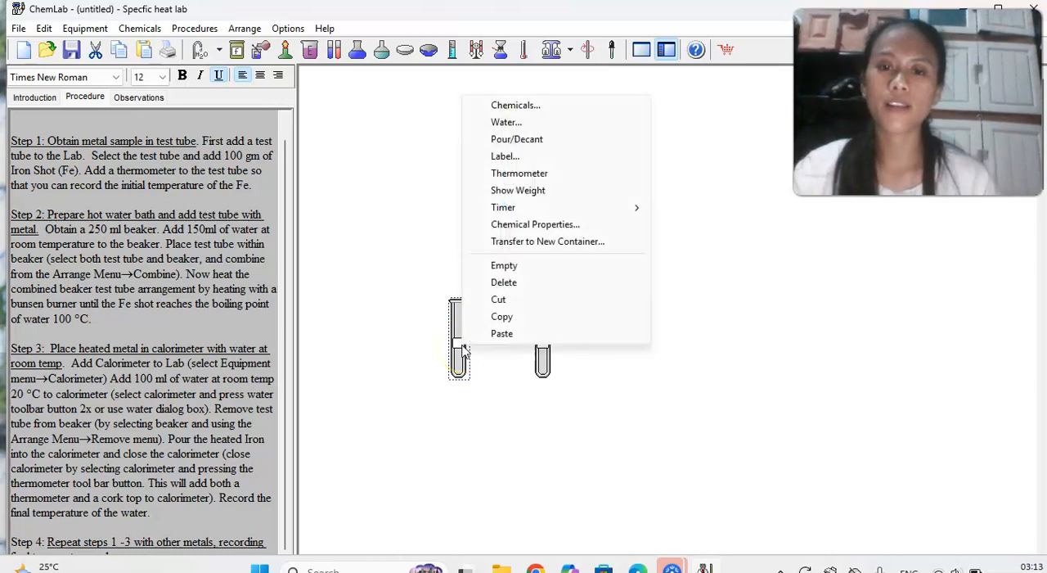
pyautogui.click(520, 160)
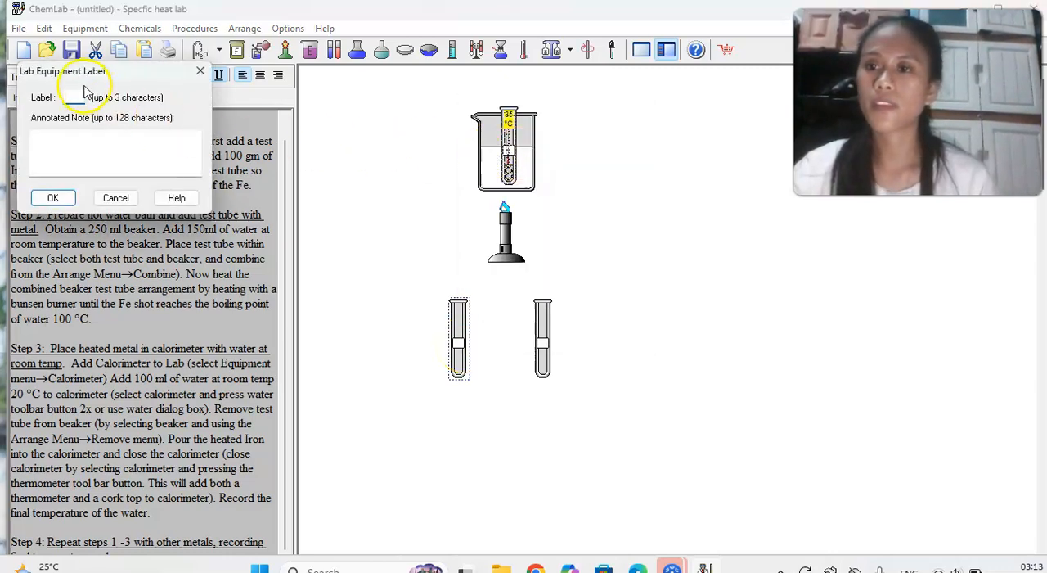
pyautogui.press('capslock')
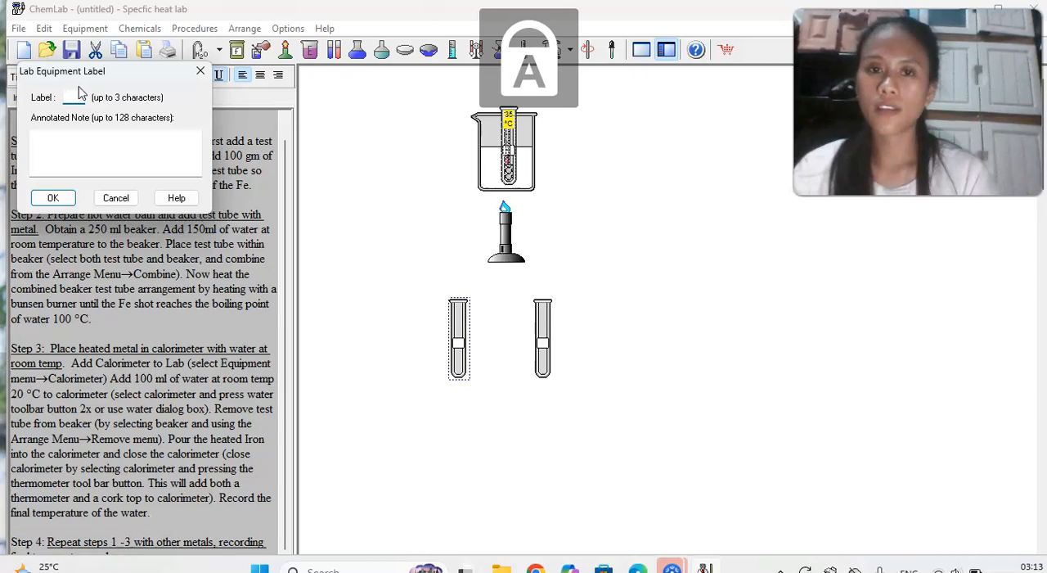
pyautogui.click(52, 198)
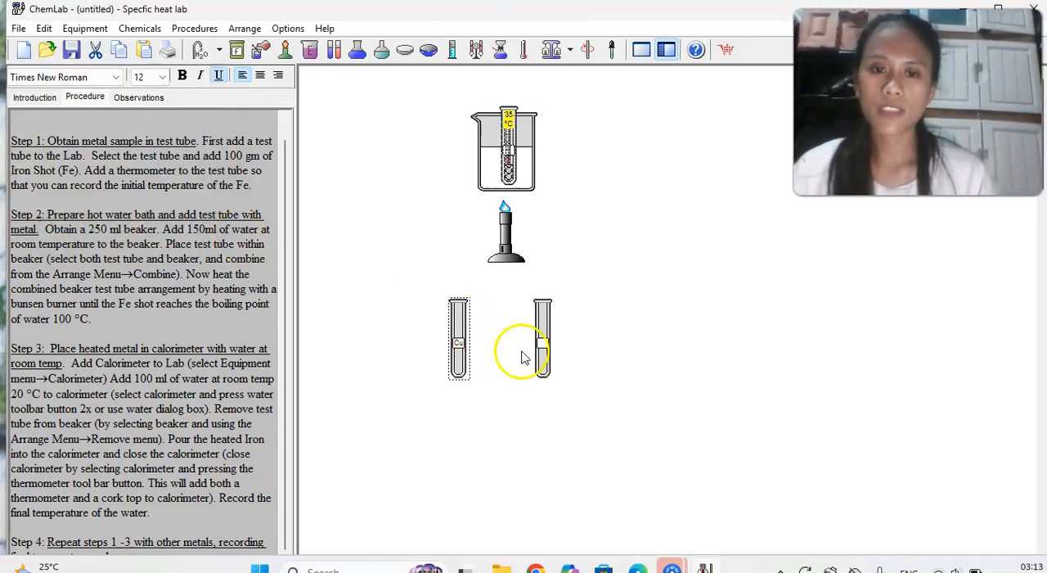
# Label the other empty test tube Al and move it farther away from the Cu tube.
pyautogui.click(543, 343)
pyautogui.rightClick(542, 344)
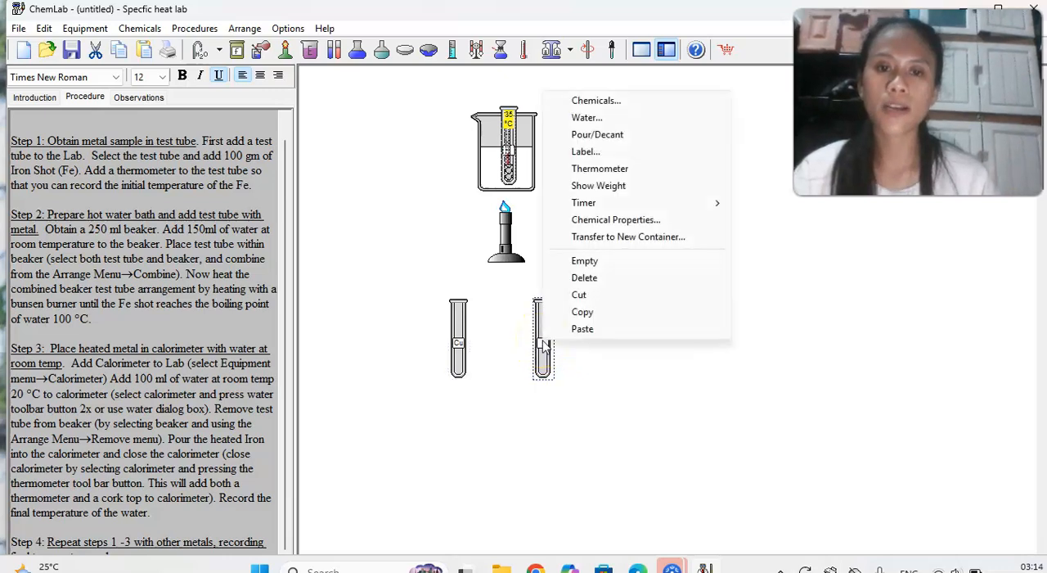
pyautogui.click(582, 152)
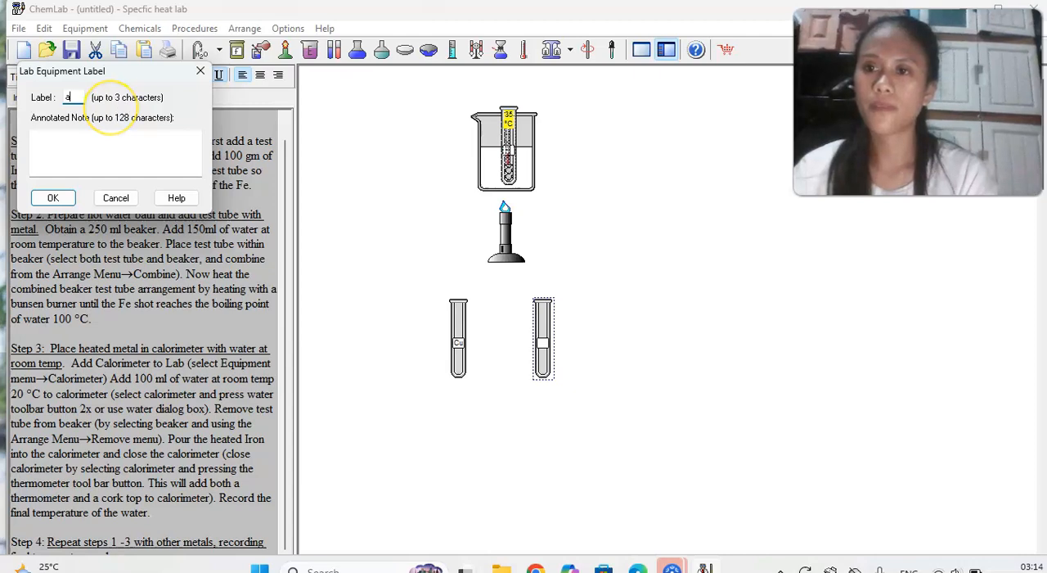
pyautogui.press('BackSpace')
pyautogui.press('capslock')
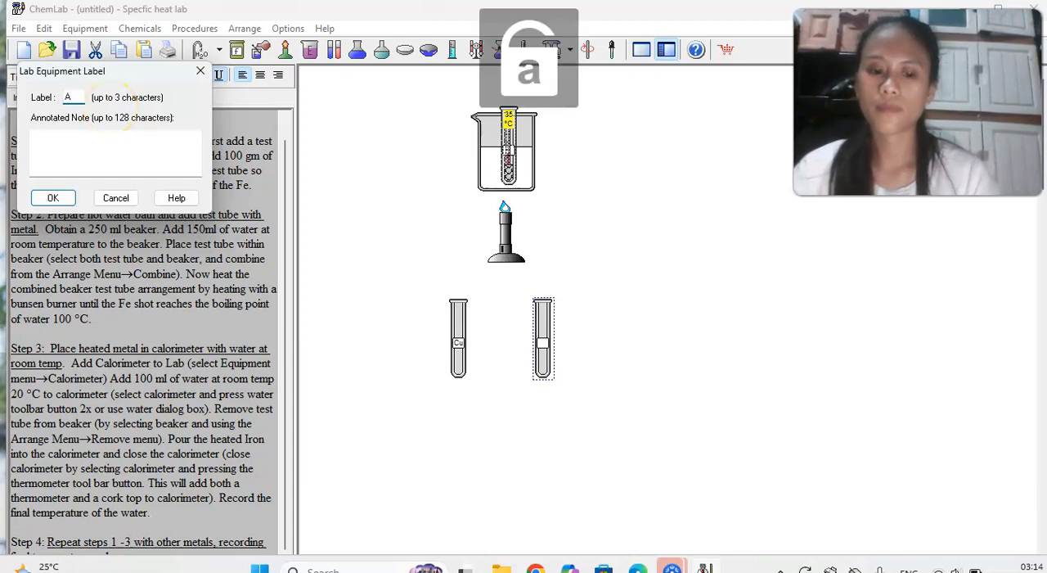
pyautogui.click(52, 198)
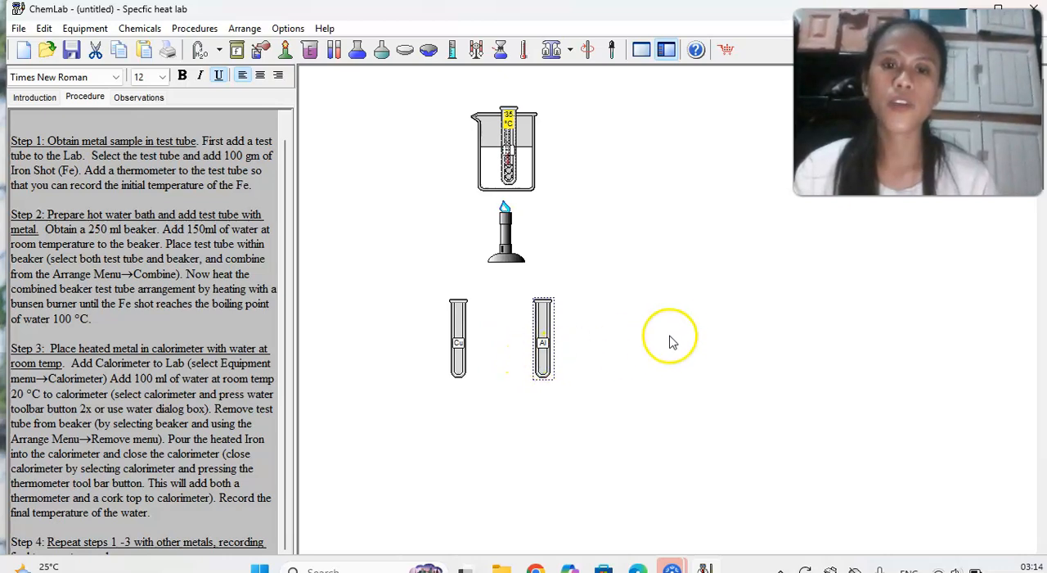
pyautogui.moveTo(546, 359); pyautogui.dragTo(643, 346)
# Add copper shot to the test tube labelled Cu.
pyautogui.rightClick(459, 342)
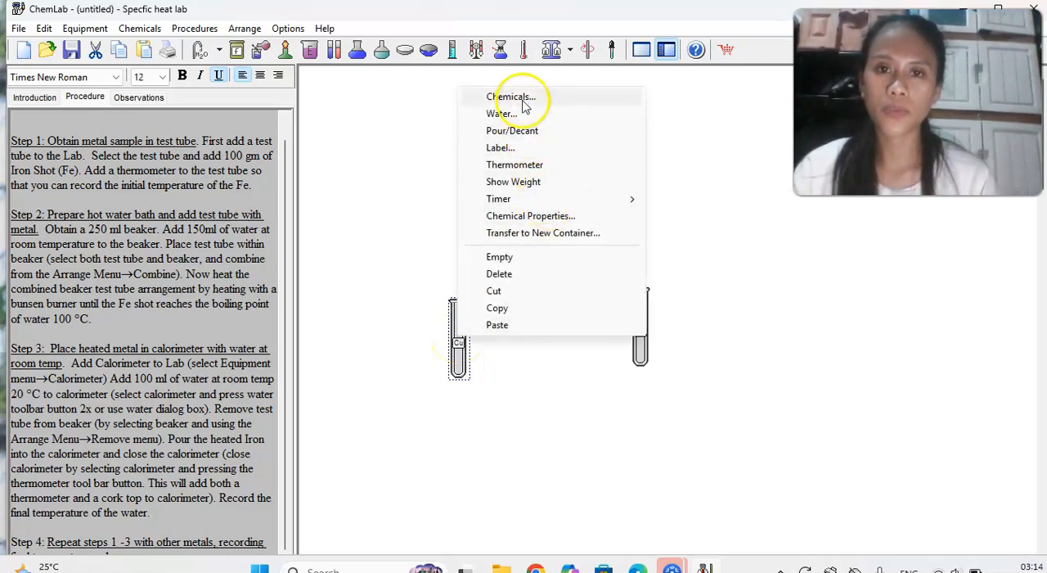
pyautogui.click(510, 98)
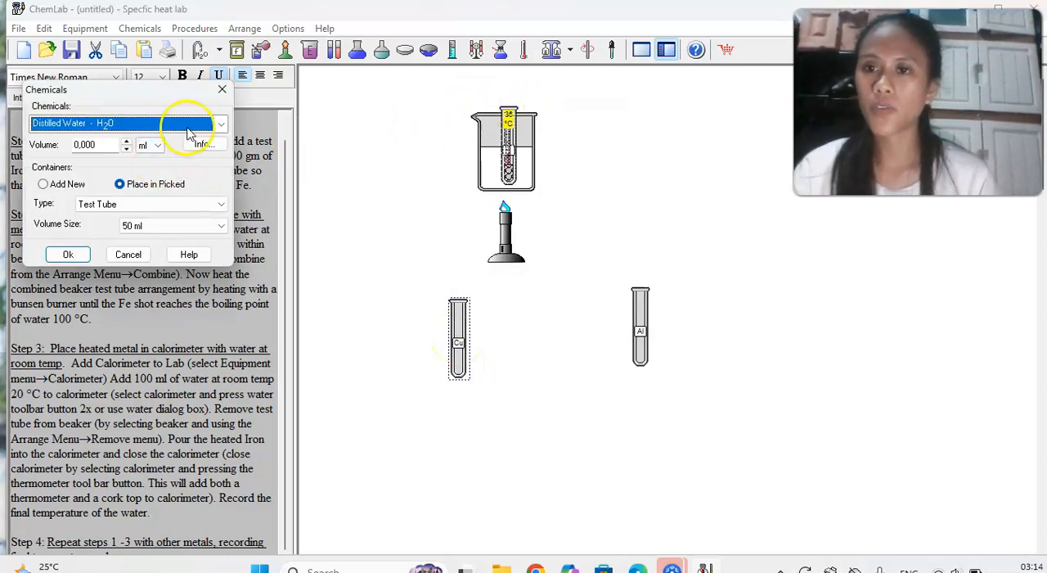
pyautogui.click(223, 124)
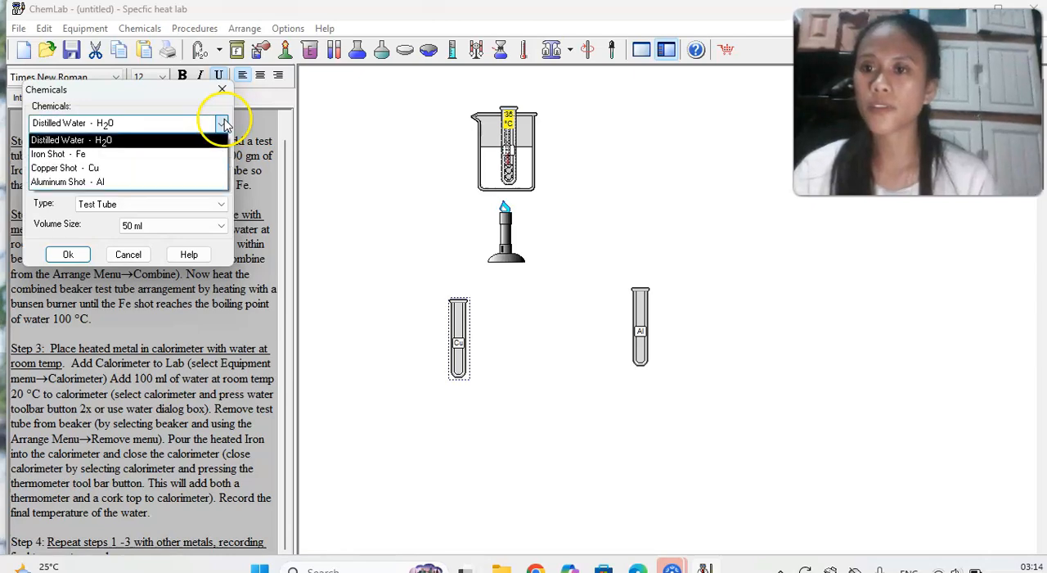
pyautogui.click(96, 170)
pyautogui.click(98, 146)
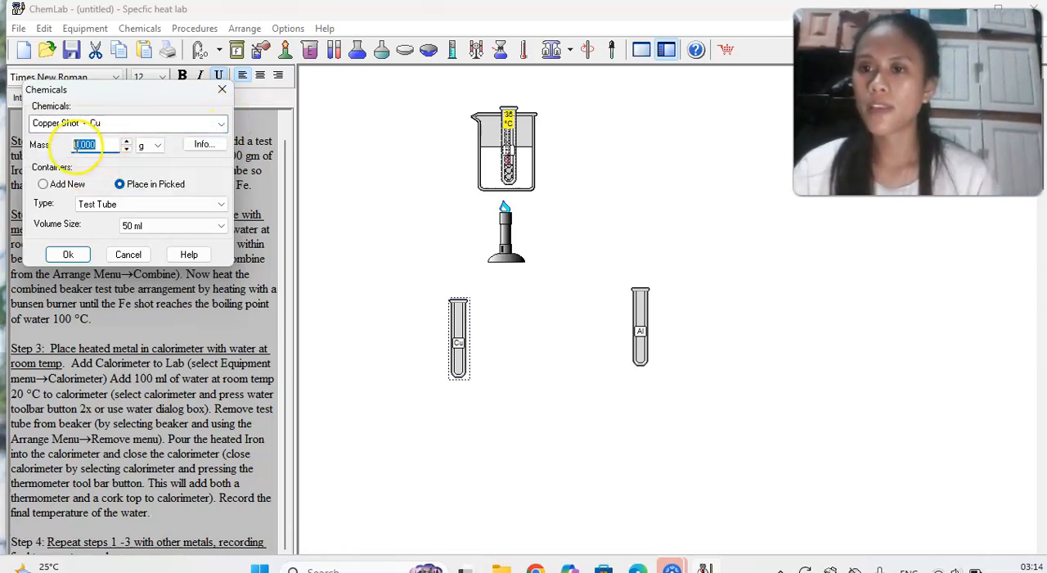
pyautogui.click(68, 255)
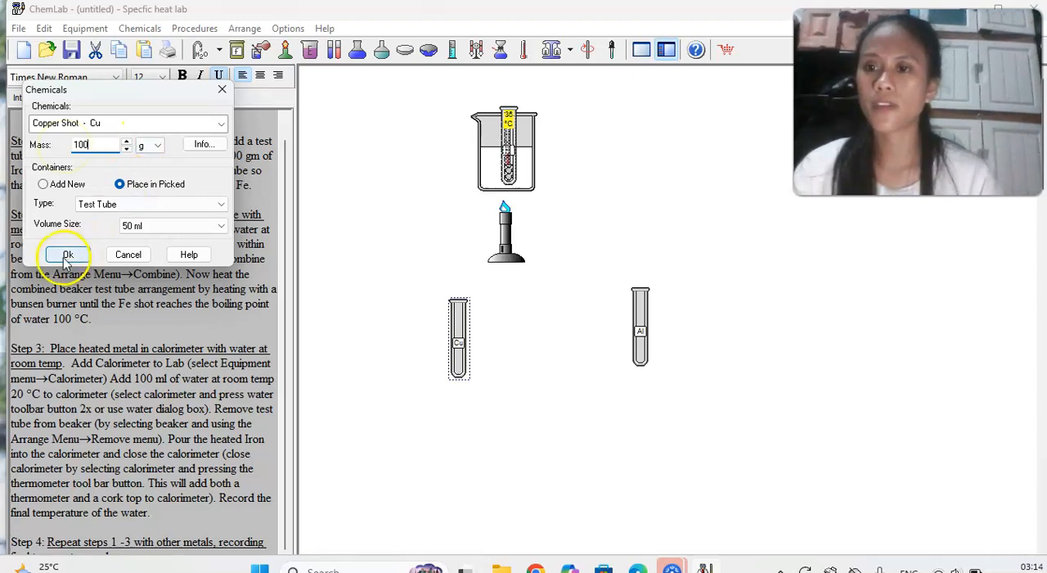
# Add 100 g of aluminum shot to the test tube labelled Al.
pyautogui.click(639, 326)
pyautogui.rightClick(640, 324)
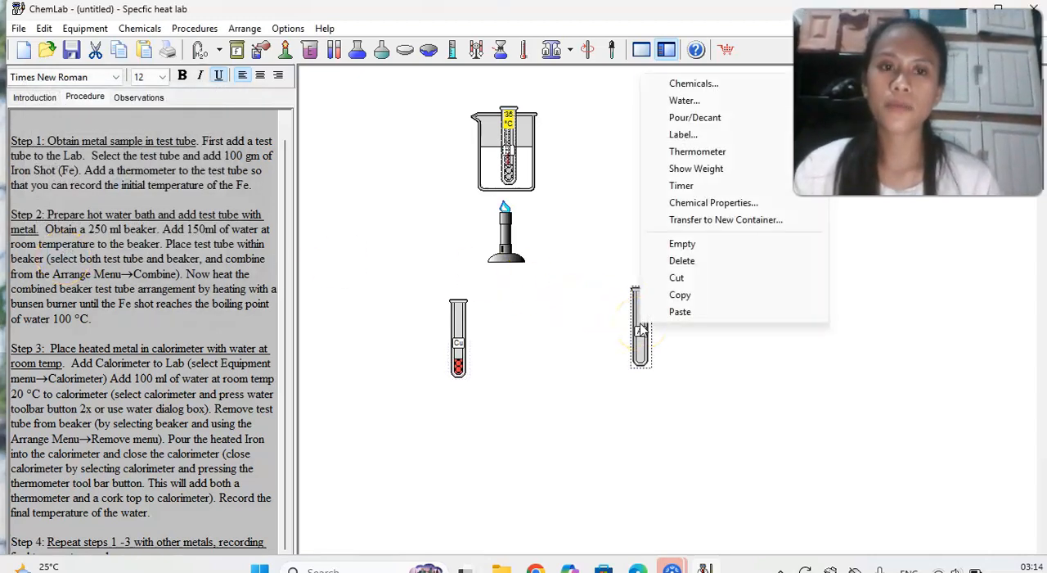
pyautogui.click(694, 84)
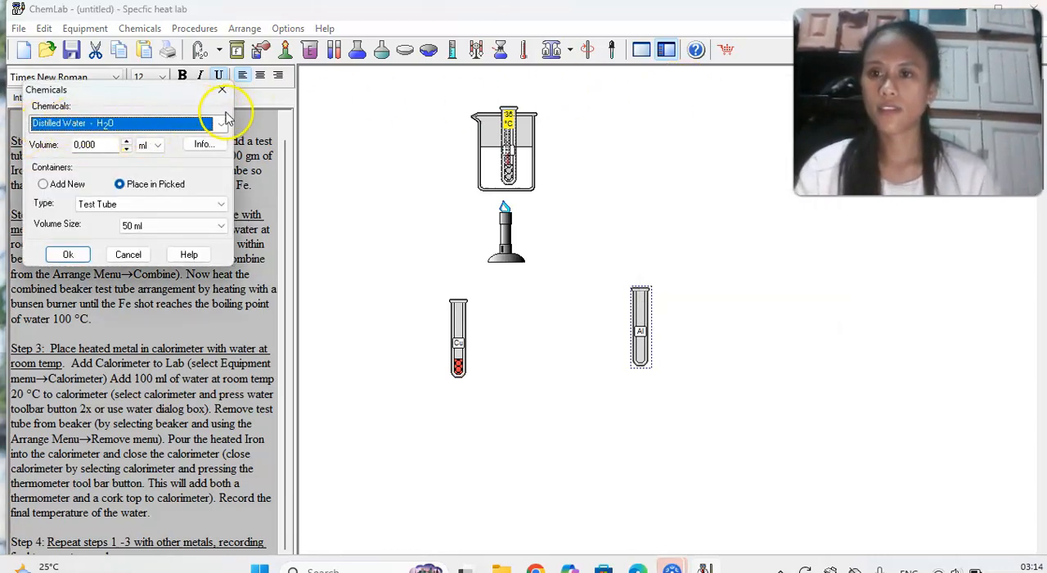
pyautogui.click(221, 124)
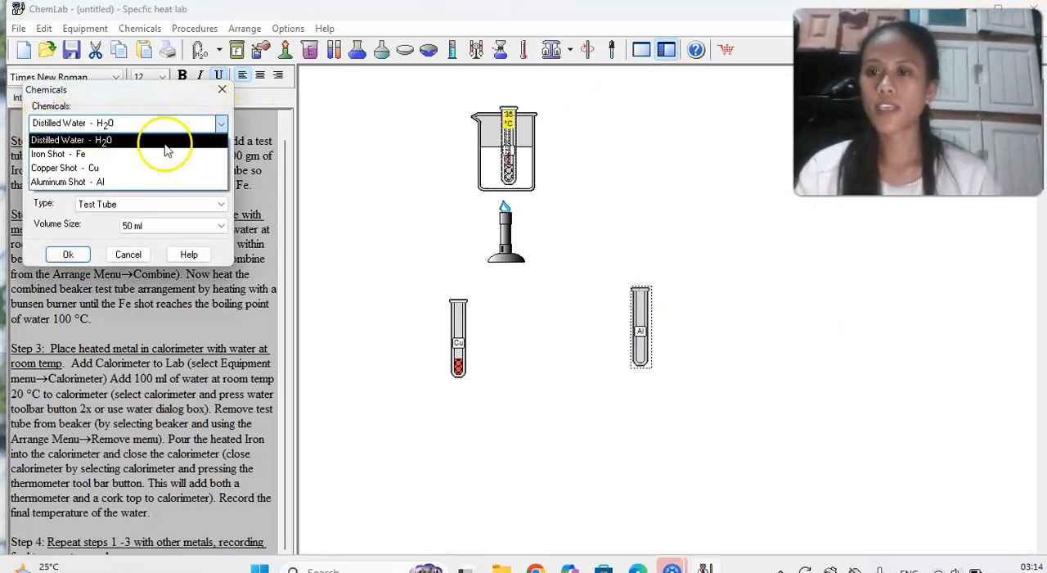
pyautogui.click(107, 182)
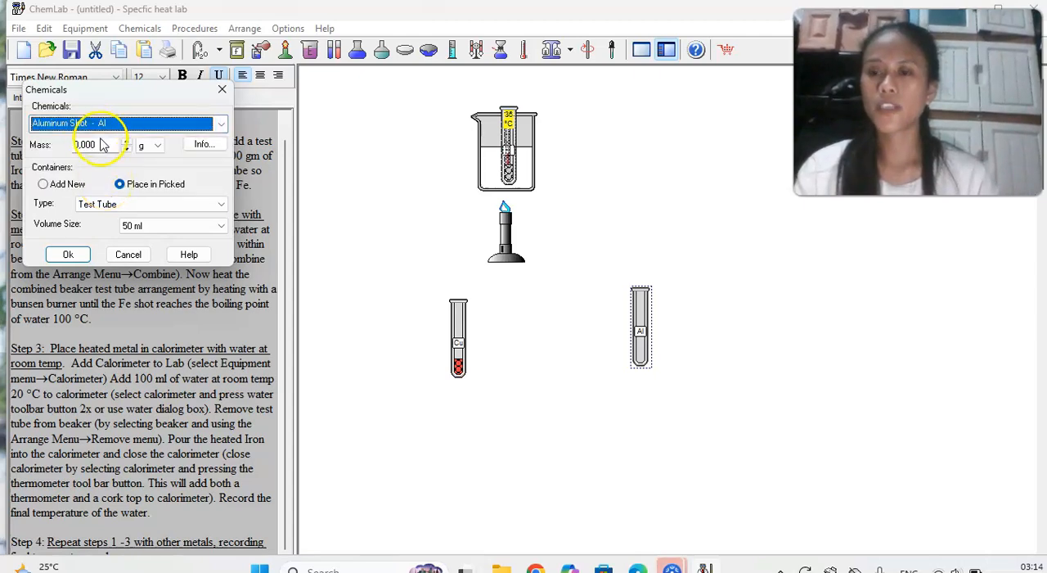
pyautogui.moveTo(108, 145); pyautogui.dragTo(73, 145)
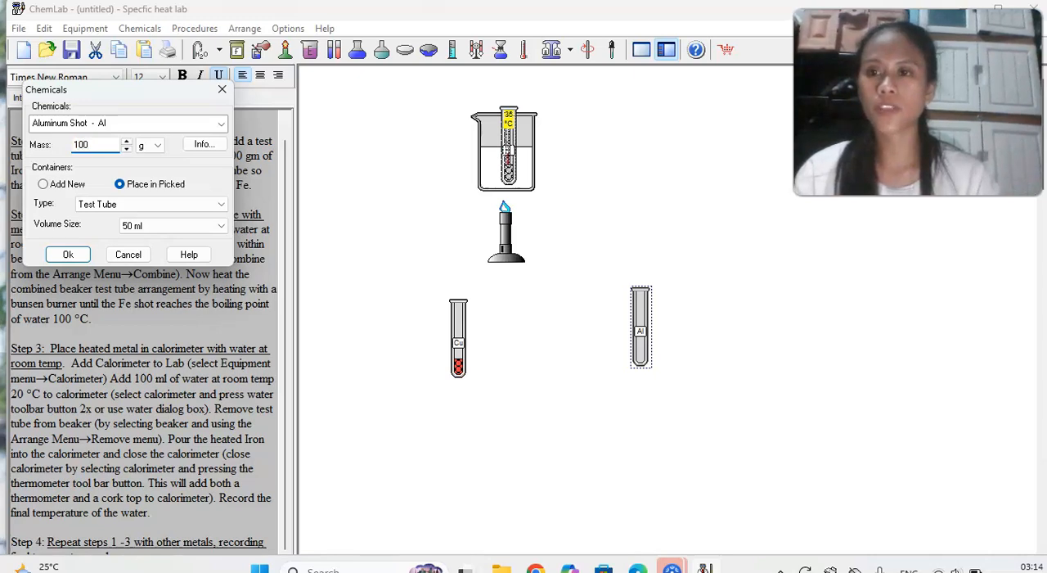
pyautogui.click(67, 254)
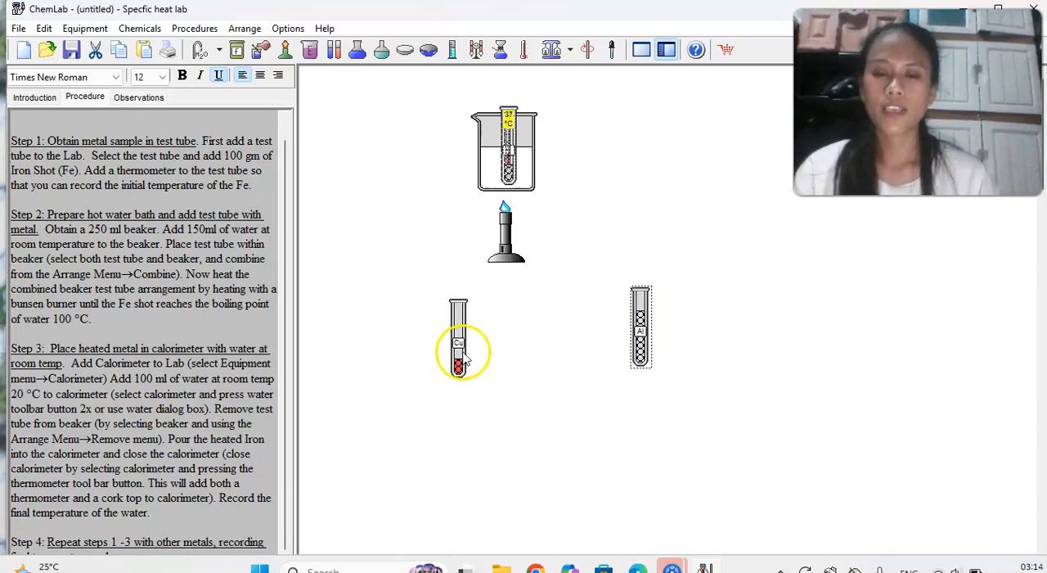
# Move the Cu tube closer to the Al tube and place a 250 ml beaker on the Cu tube's free side.
pyautogui.moveTo(460, 346); pyautogui.dragTo(551, 343)
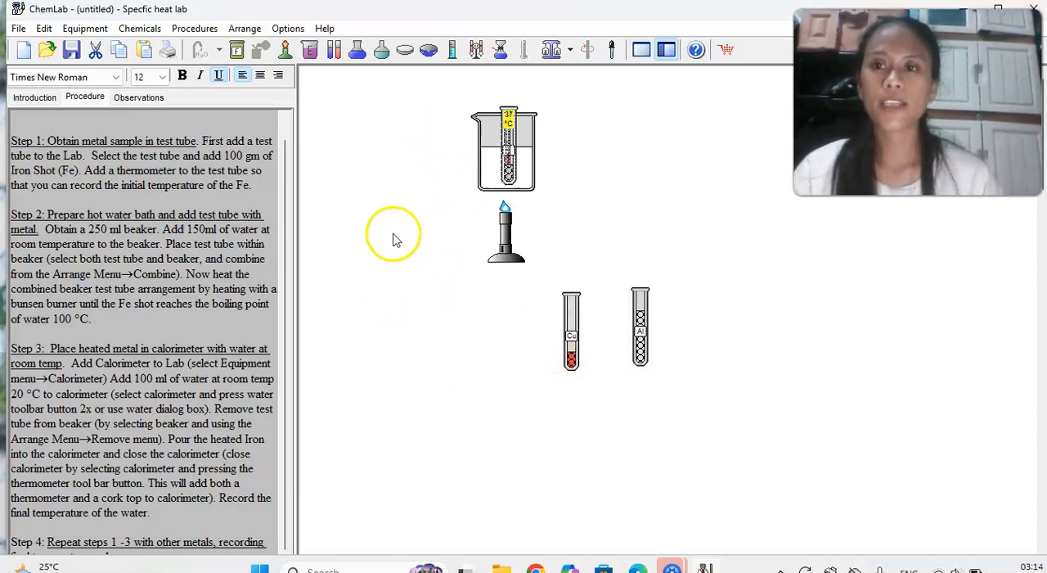
pyautogui.rightClick(429, 313)
pyautogui.moveTo(478, 254)
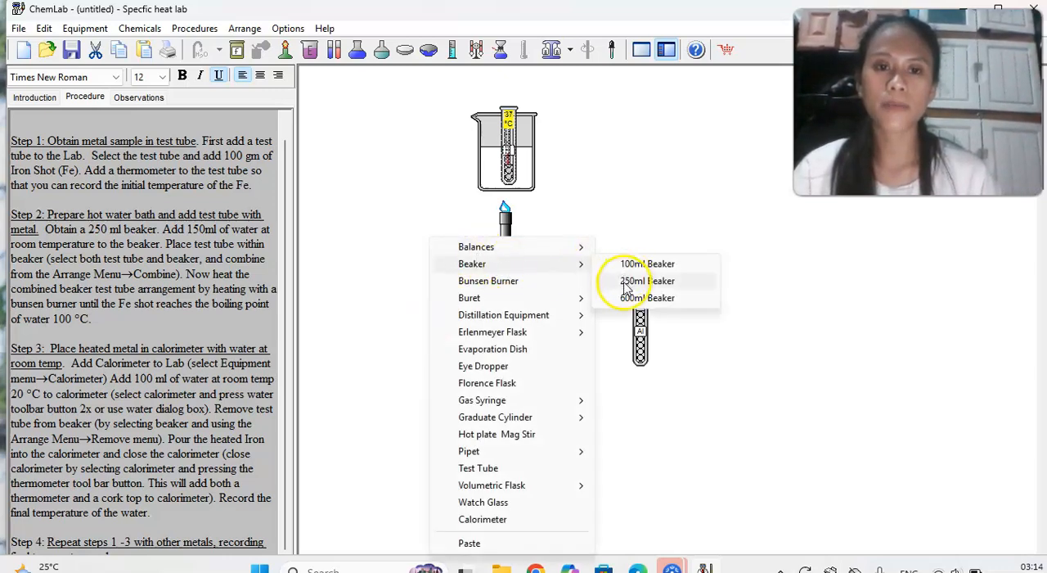
pyautogui.click(627, 282)
pyautogui.moveTo(643, 300); pyautogui.dragTo(451, 321)
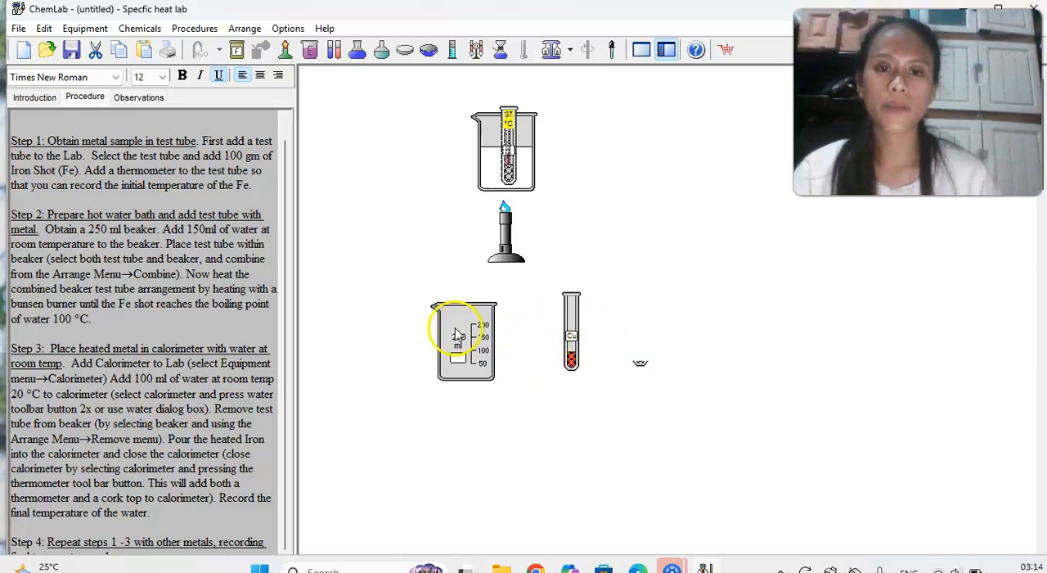
# Add a second 250 ml beaker and place it just below the Cu and Al test tubes.
pyautogui.rightClick(577, 243)
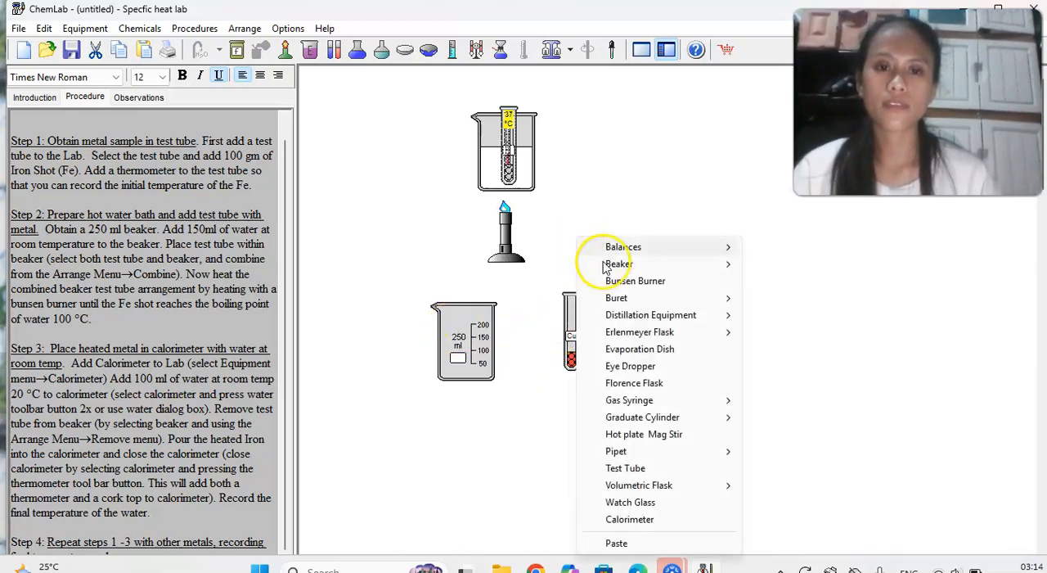
pyautogui.moveTo(718, 263)
pyautogui.click(774, 280)
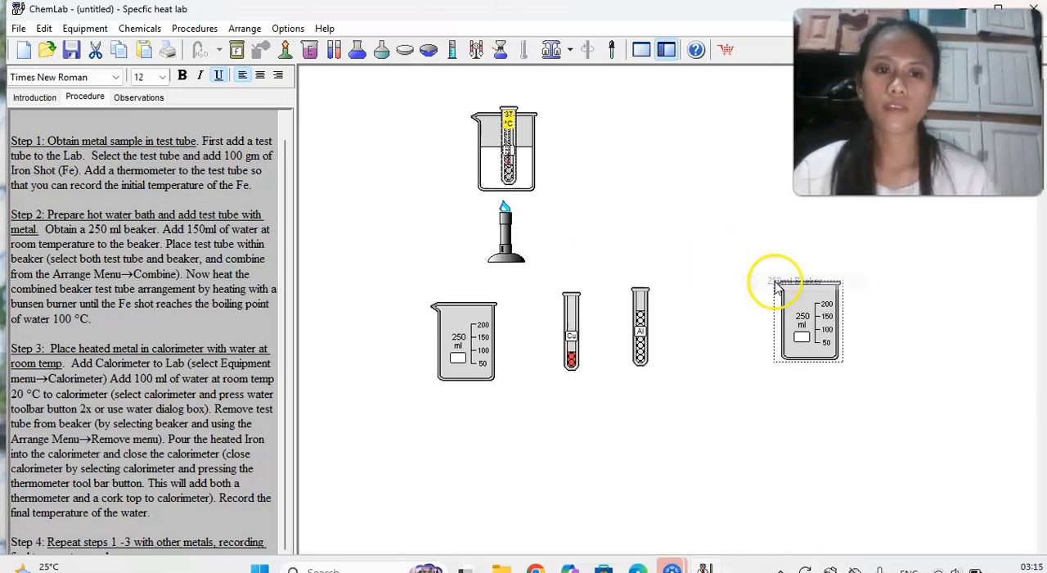
pyautogui.moveTo(782, 319); pyautogui.dragTo(588, 404)
# Fill the 250 ml beaker beside the Cu test tube with 150 ml of room-temperature water.
pyautogui.rightClick(484, 108)
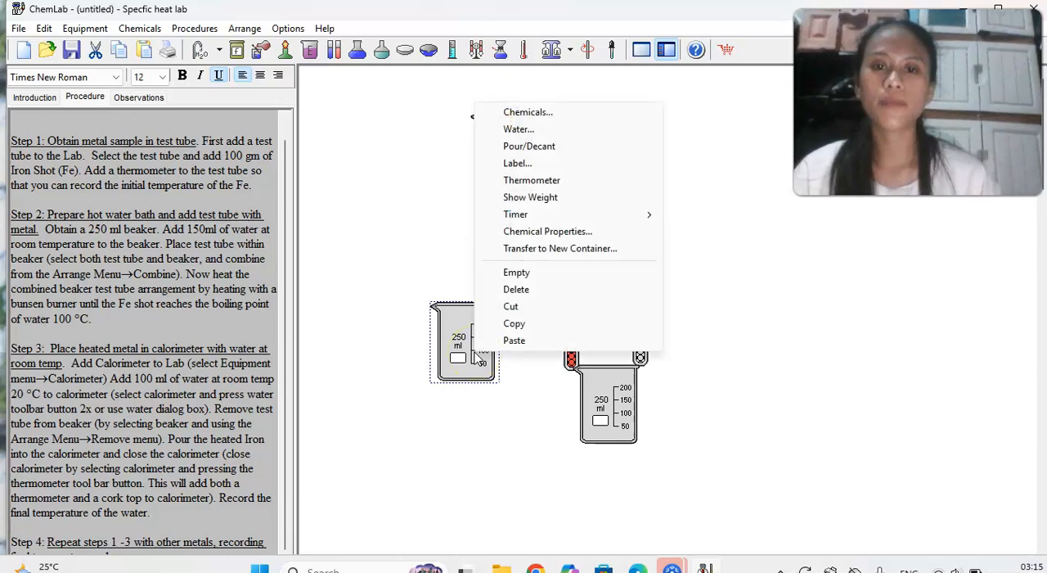
pyautogui.click(523, 129)
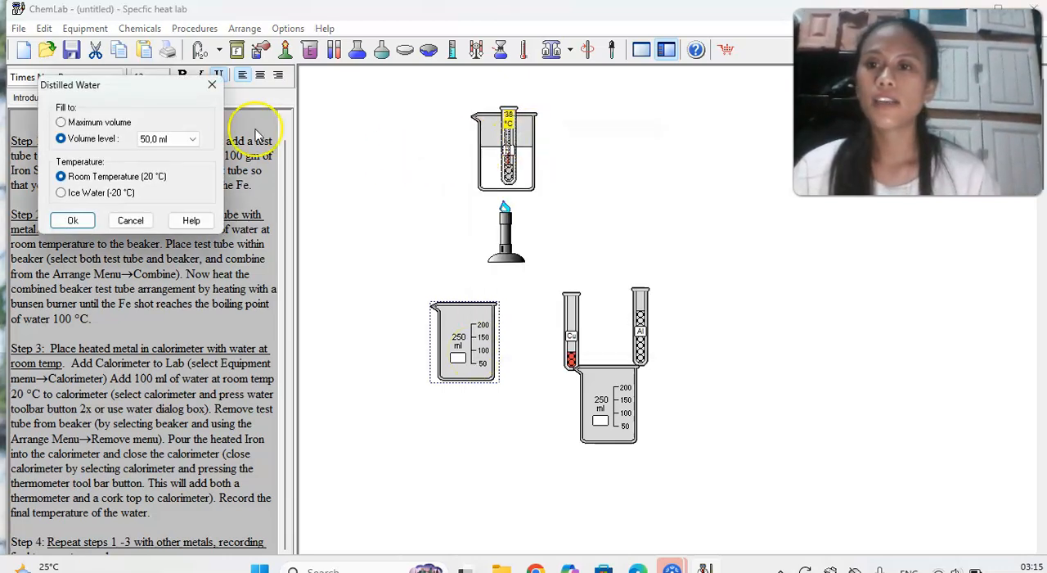
pyautogui.click(196, 141)
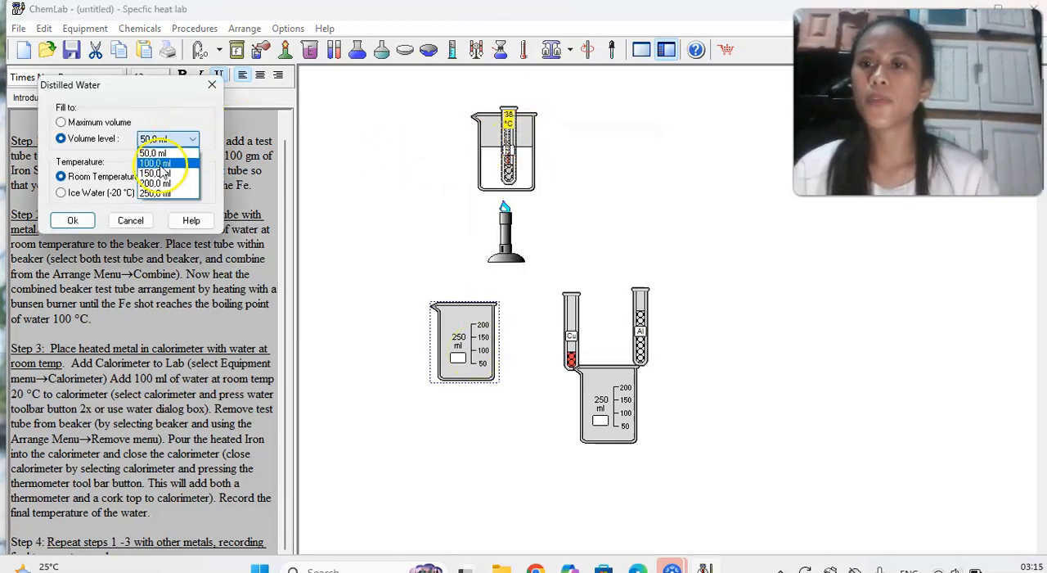
pyautogui.click(73, 221)
pyautogui.click(74, 221)
# Fill the beaker below the test tubes with 150 ml of room-temperature water and move it next to the other filled beaker.
pyautogui.click(613, 413)
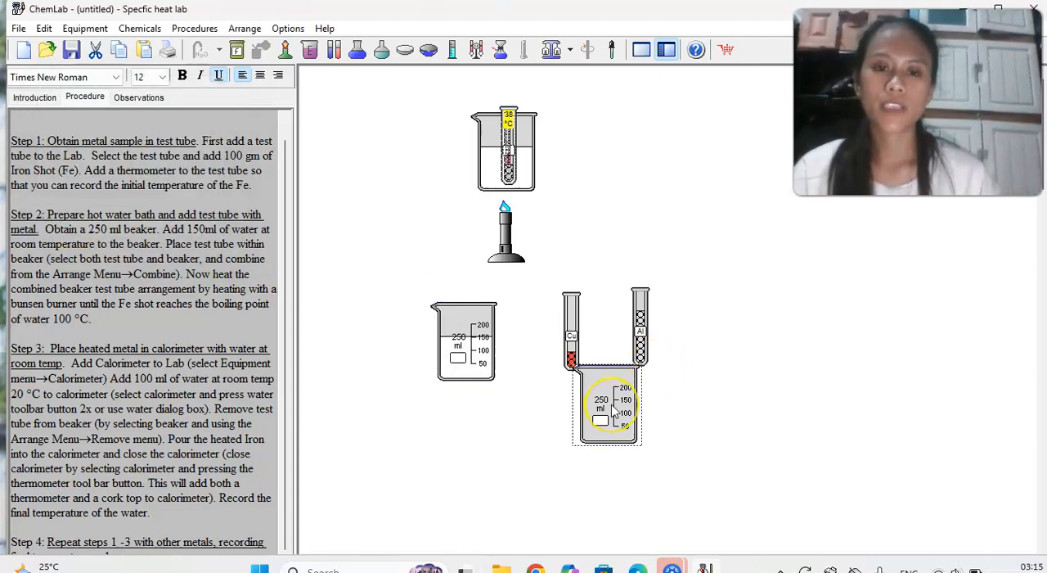
pyautogui.rightClick(613, 413)
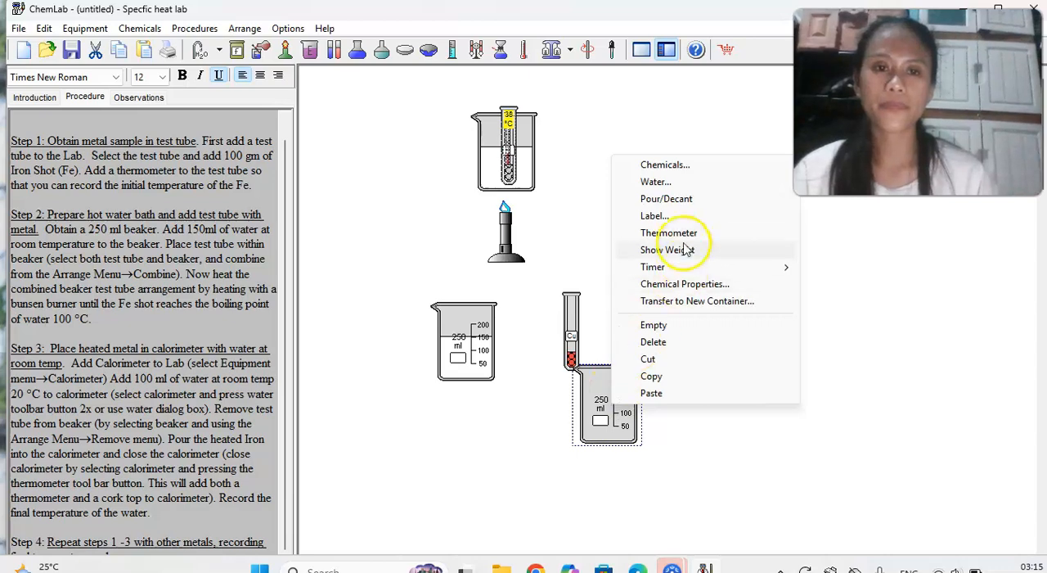
pyautogui.click(655, 182)
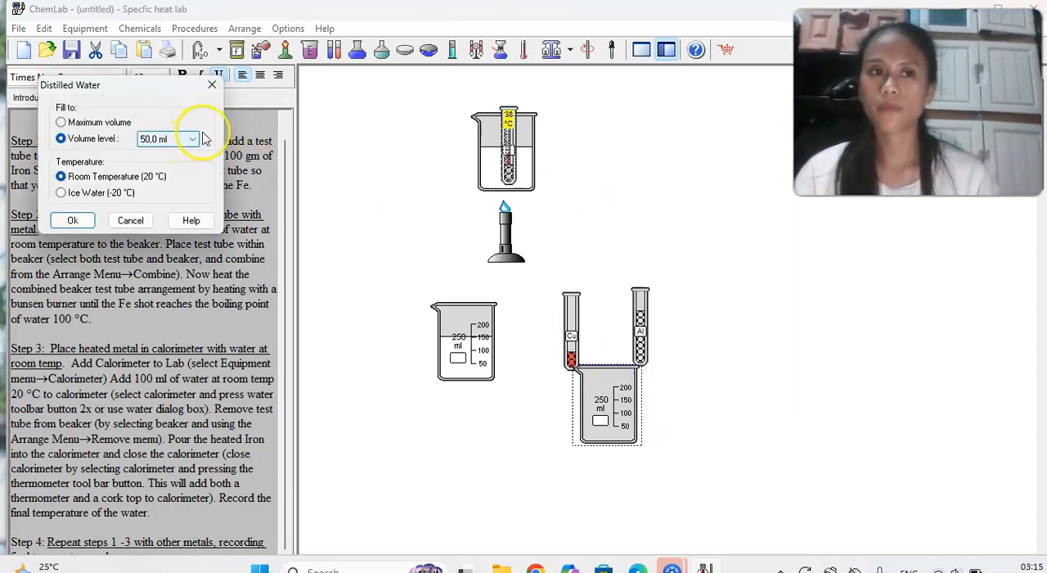
pyautogui.click(194, 141)
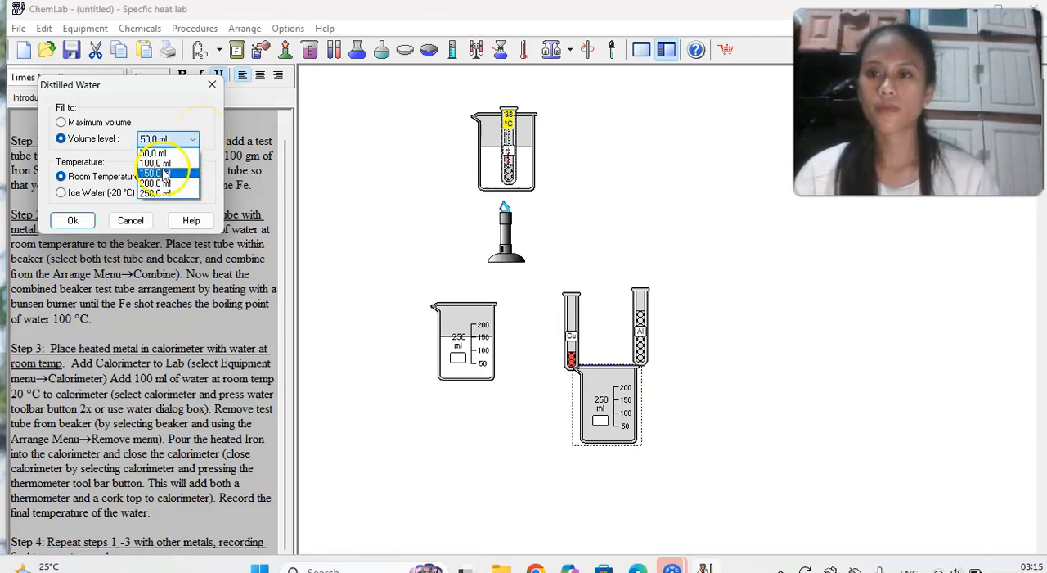
pyautogui.click(163, 173)
pyautogui.click(71, 221)
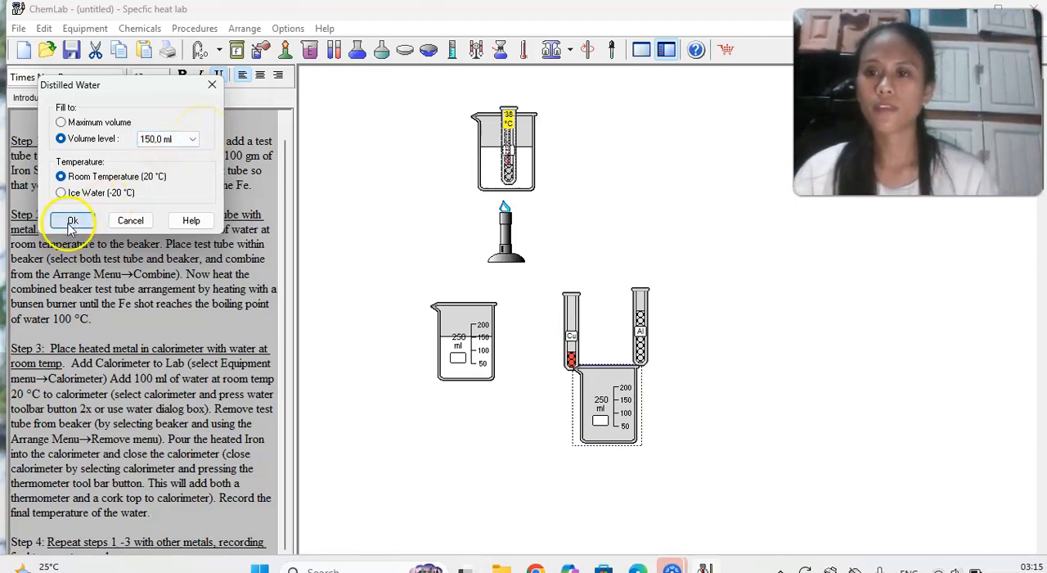
pyautogui.moveTo(613, 416); pyautogui.dragTo(390, 344)
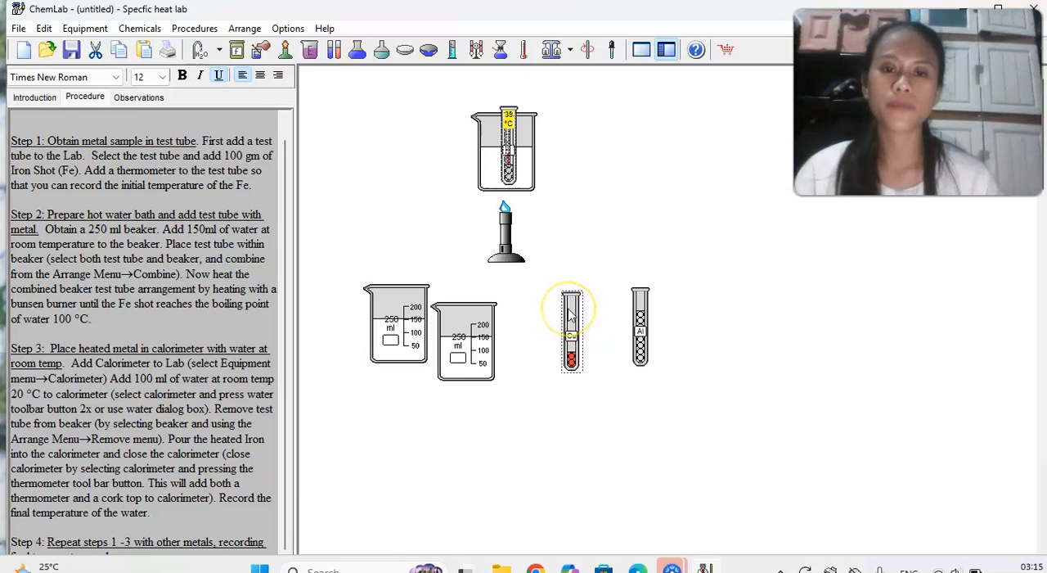
# Add a thermometer to the Cu test tube and another to the Al test tube.
pyautogui.rightClick(571, 314)
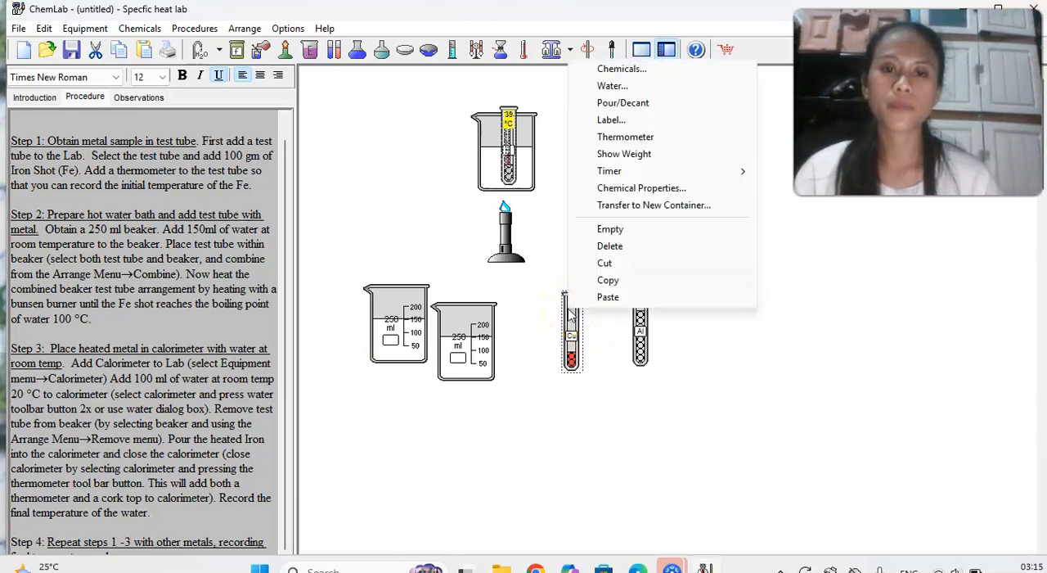
pyautogui.click(619, 138)
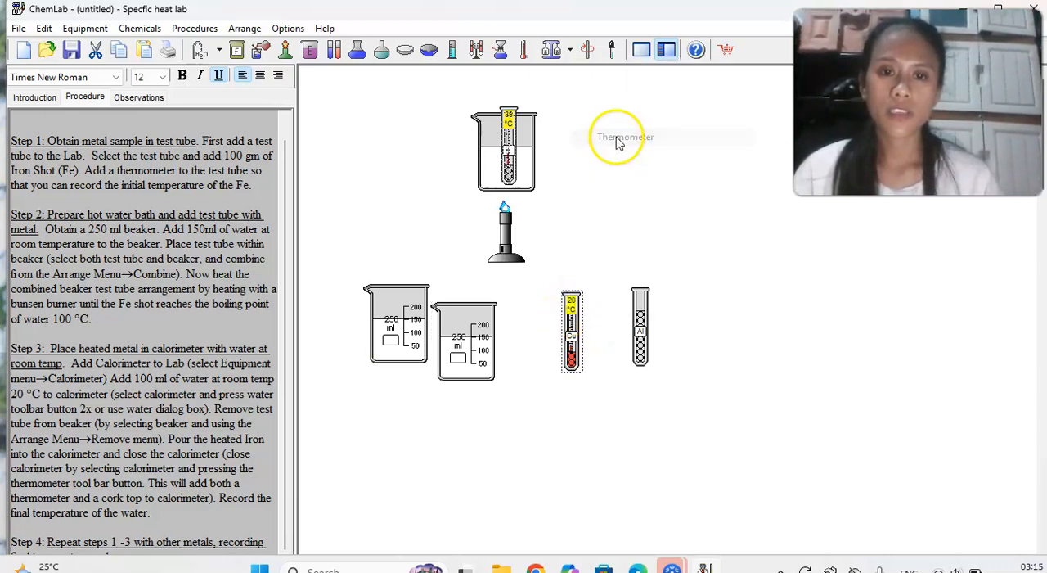
pyautogui.rightClick(639, 323)
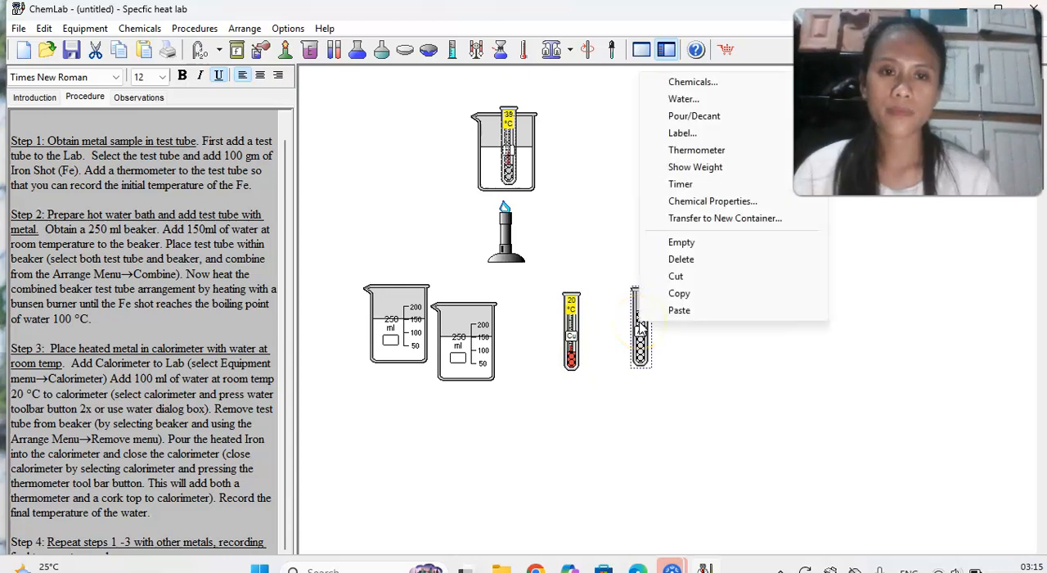
pyautogui.click(695, 153)
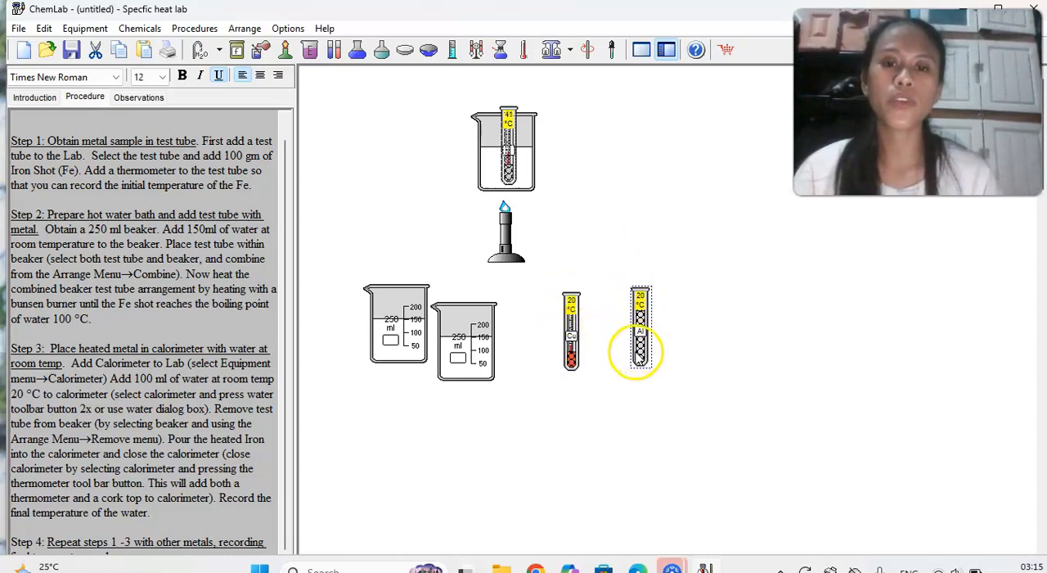
# Set one filled beaker and the Cu tube side by side in the lower work area, and move the other beaker beside the Al tube.
pyautogui.moveTo(417, 327); pyautogui.dragTo(428, 426)
pyautogui.moveTo(572, 352); pyautogui.dragTo(452, 440)
pyautogui.moveTo(457, 366); pyautogui.dragTo(583, 357)
# Combine the Cu tube and the Al tube each with its adjacent beaker of water.
pyautogui.moveTo(355, 352); pyautogui.dragTo(497, 488)
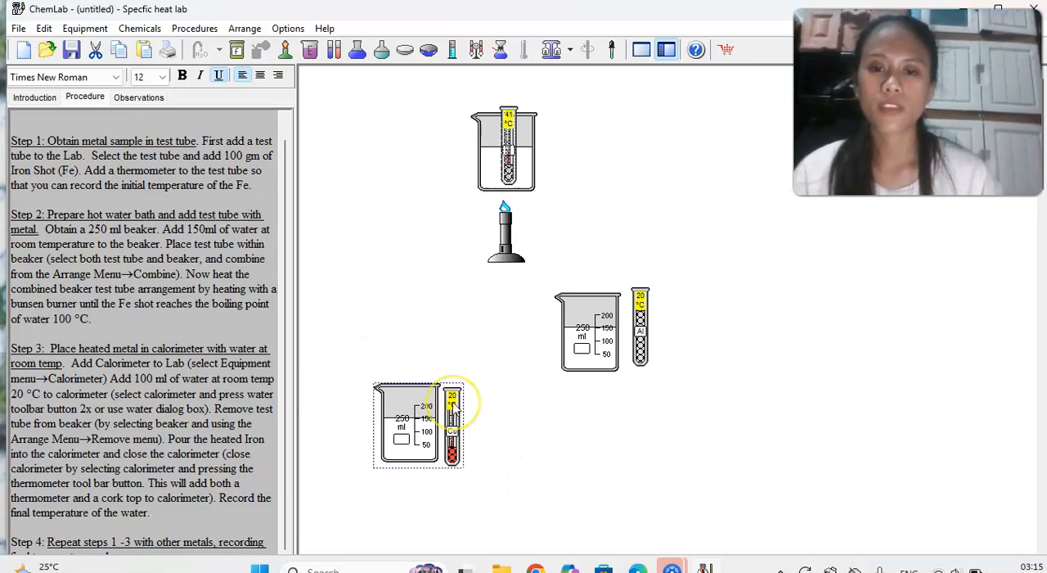
pyautogui.rightClick(455, 407)
pyautogui.click(495, 414)
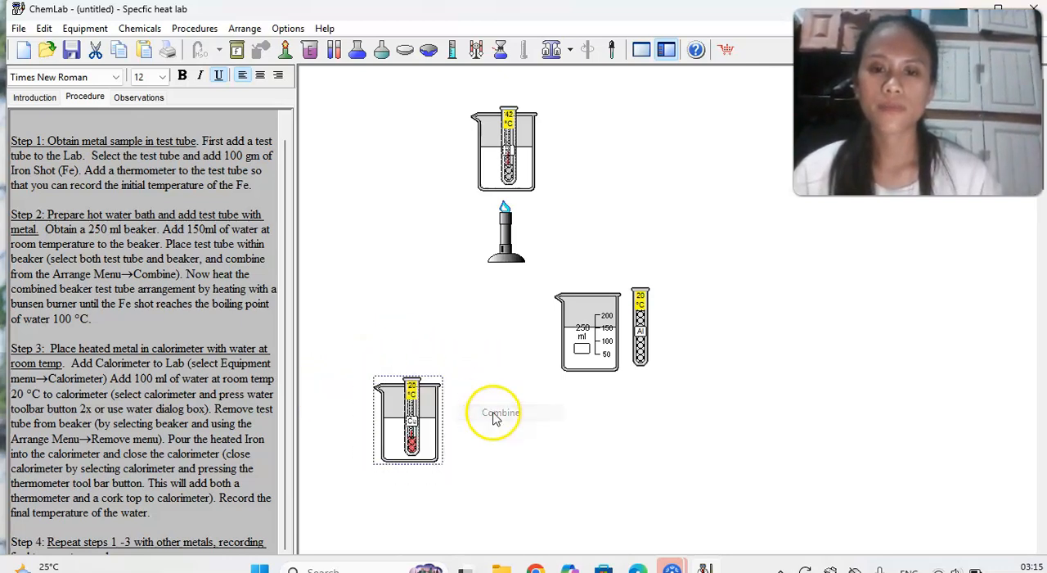
pyautogui.moveTo(548, 282); pyautogui.dragTo(683, 406)
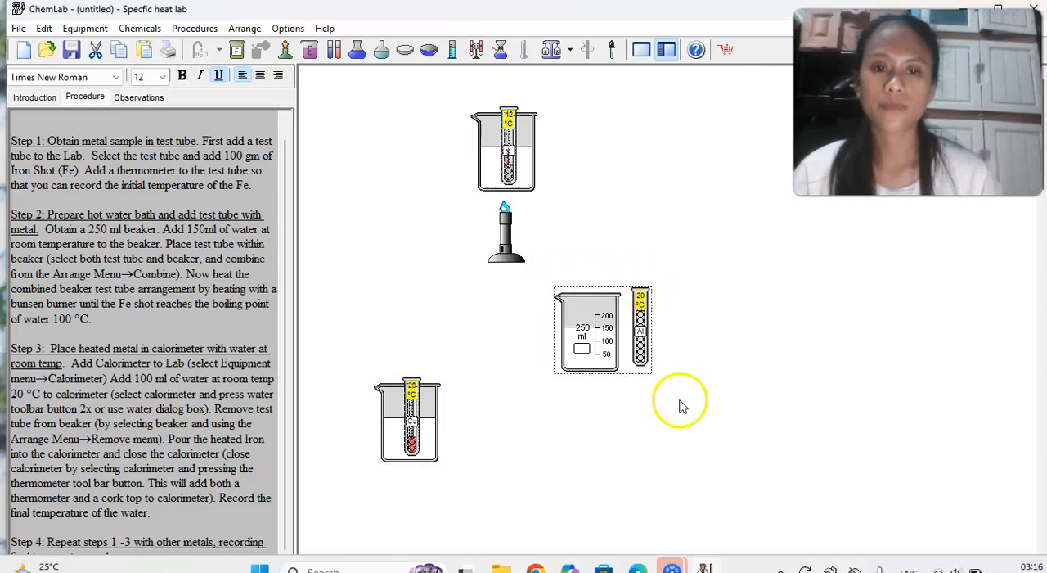
pyautogui.rightClick(626, 330)
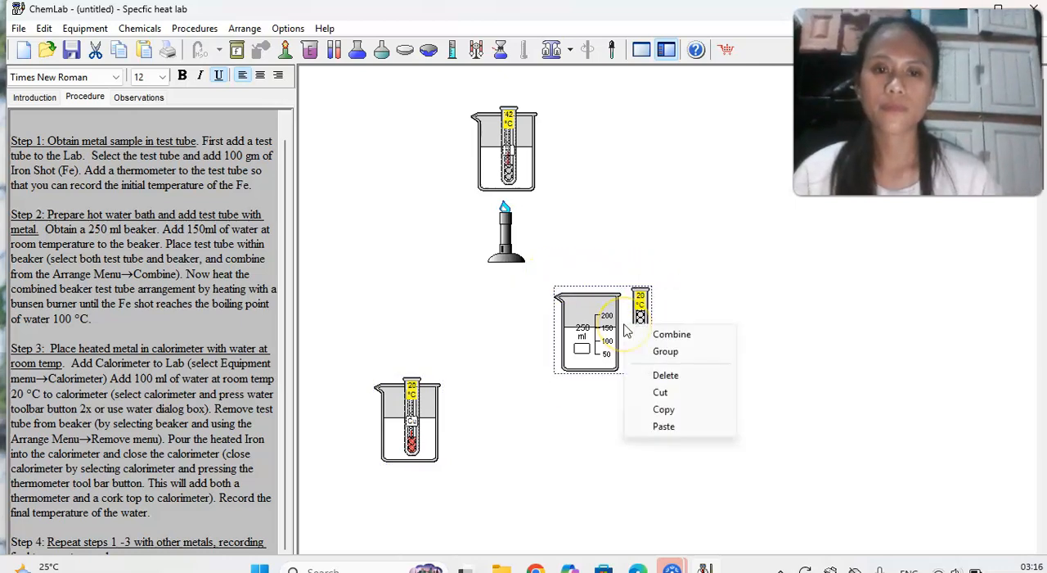
pyautogui.click(666, 337)
# Move the Cu and Al water baths up and apart, and place a Bunsen burner directly beneath each.
pyautogui.moveTo(594, 327); pyautogui.dragTo(613, 384)
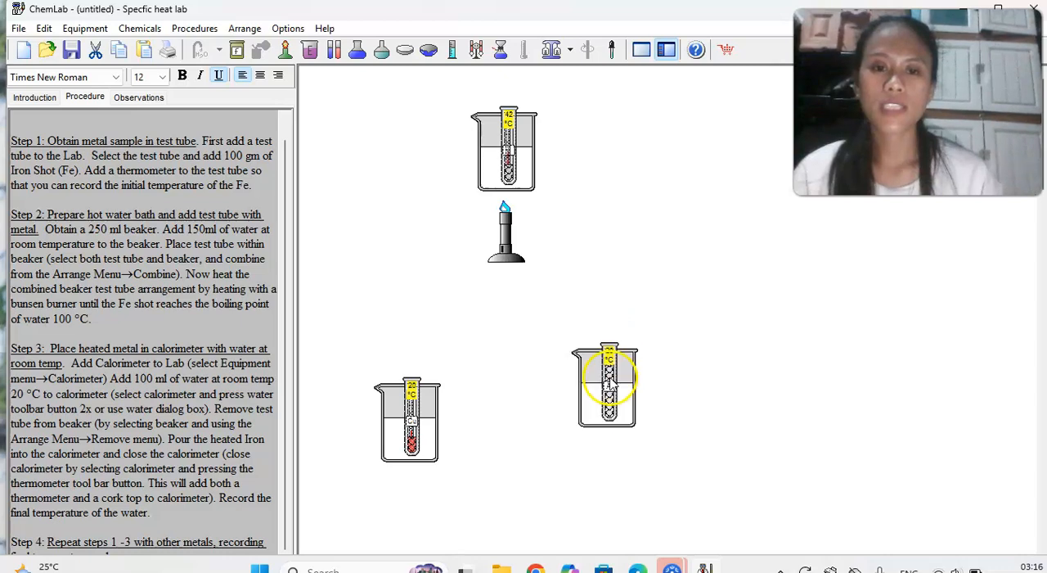
pyautogui.moveTo(412, 418); pyautogui.dragTo(402, 282)
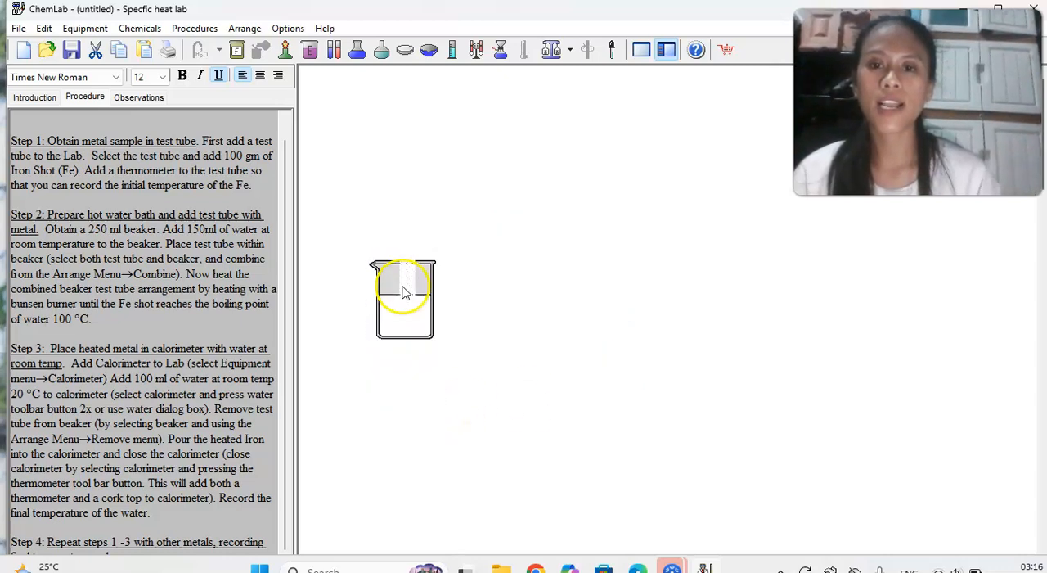
pyautogui.moveTo(609, 385); pyautogui.dragTo(661, 304)
pyautogui.click(284, 49)
pyautogui.click(417, 184)
pyautogui.moveTo(417, 183); pyautogui.dragTo(407, 398)
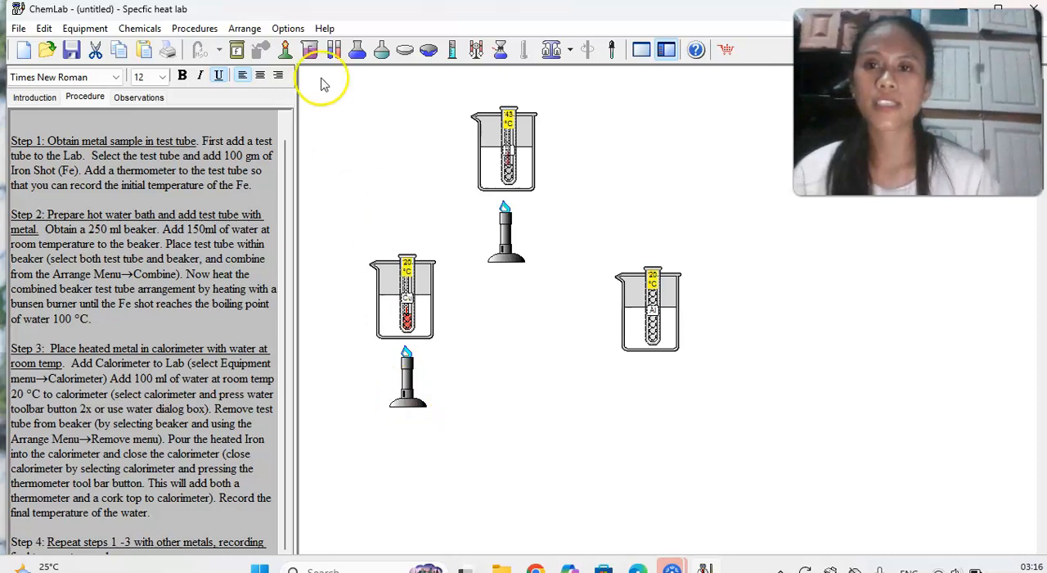
pyautogui.click(432, 164)
pyautogui.moveTo(417, 151); pyautogui.dragTo(657, 401)
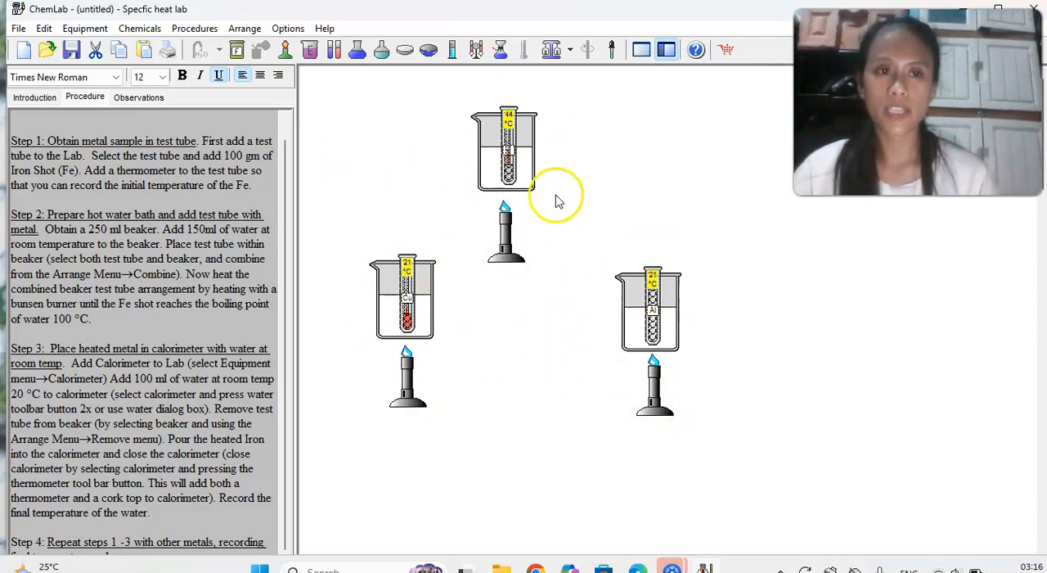
# Rearrange the iron, Cu and Al water baths in a row in that order, with one Bunsen burner beneath each.
pyautogui.moveTo(507, 242); pyautogui.dragTo(616, 155)
pyautogui.moveTo(505, 164); pyautogui.dragTo(374, 150)
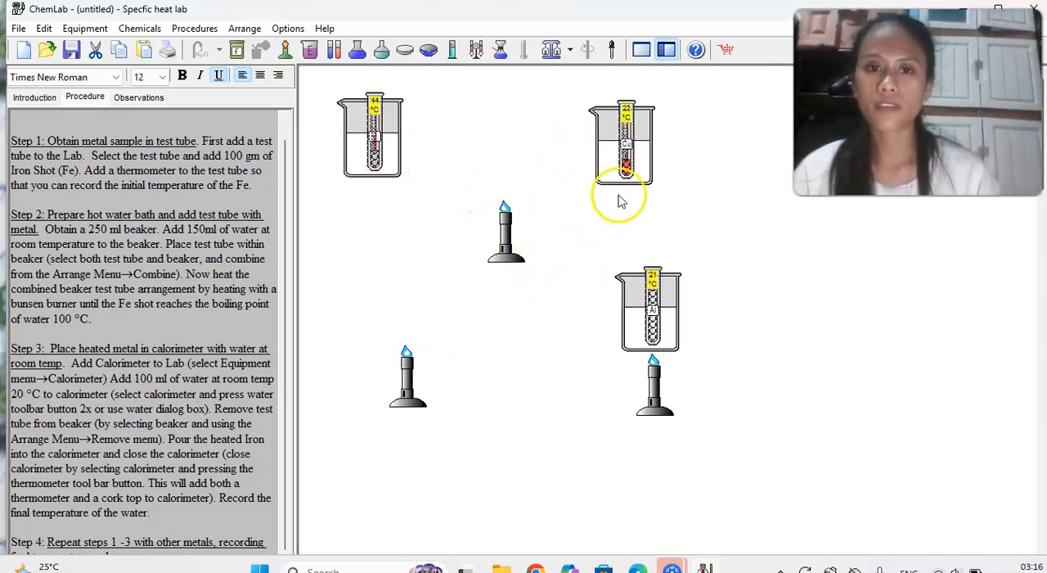
pyautogui.moveTo(622, 168); pyautogui.dragTo(504, 166)
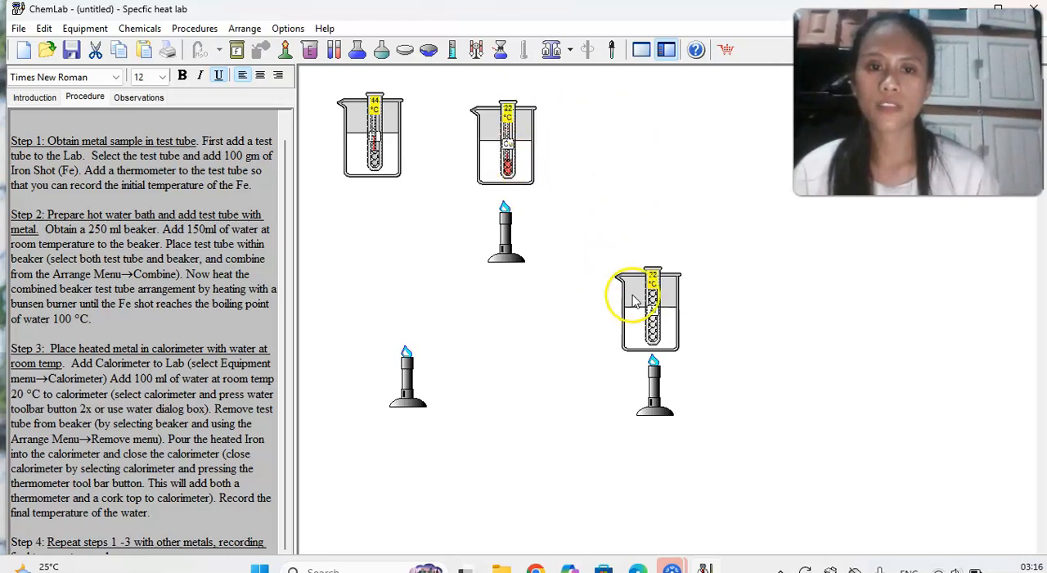
pyautogui.moveTo(636, 305); pyautogui.dragTo(614, 155)
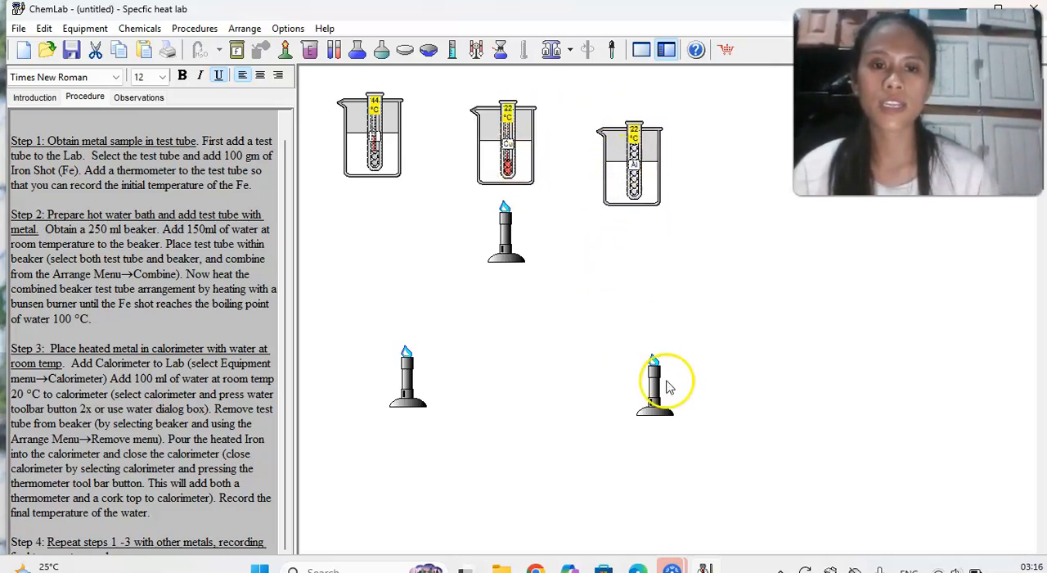
pyautogui.moveTo(655, 379); pyautogui.dragTo(636, 218)
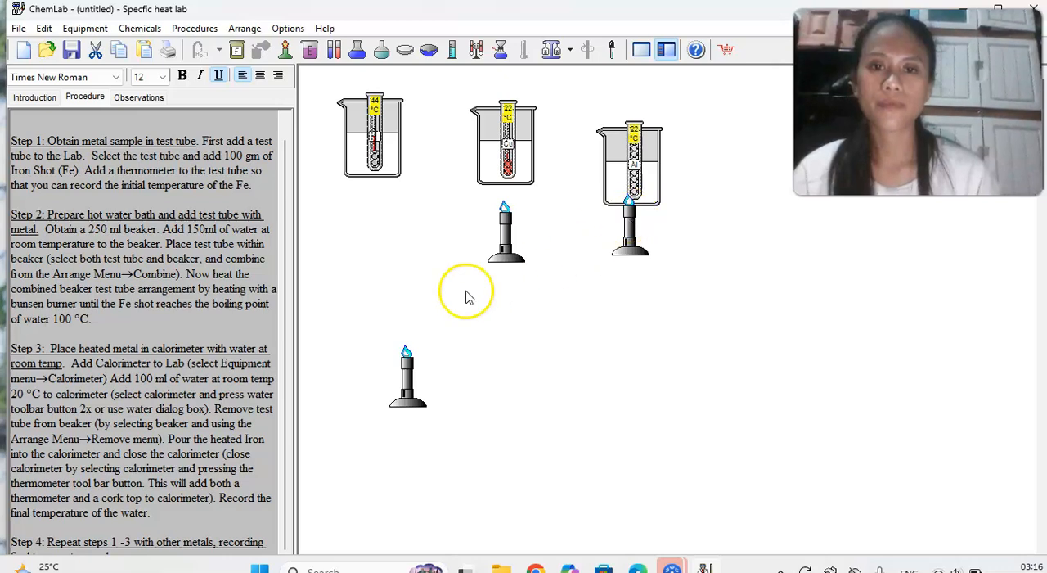
pyautogui.moveTo(405, 374); pyautogui.dragTo(368, 216)
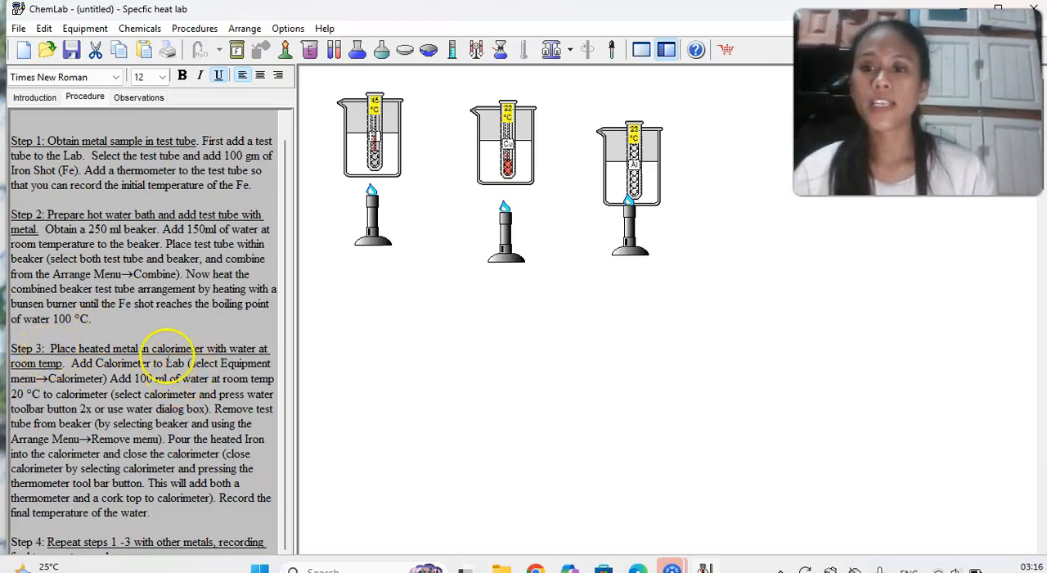
# Add three calorimeters and arrange them in a row, one below each heated water bath.
pyautogui.rightClick(428, 385)
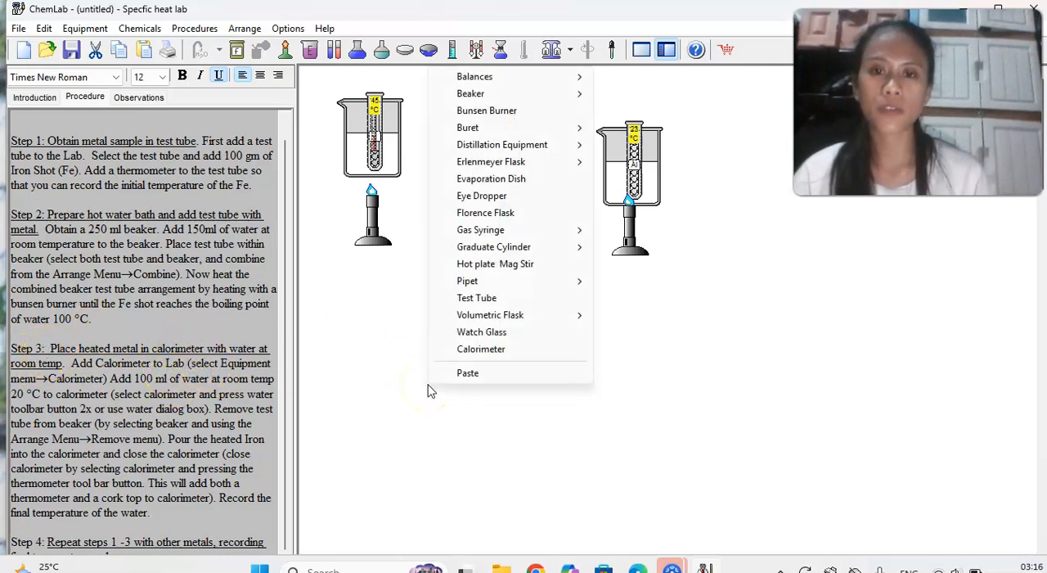
pyautogui.click(482, 349)
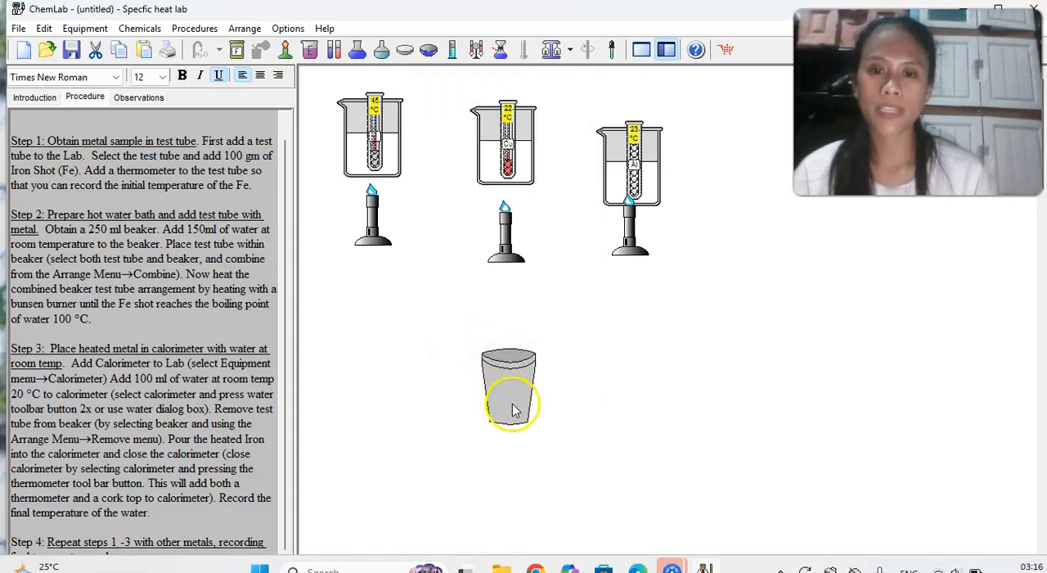
pyautogui.moveTo(508, 407); pyautogui.dragTo(346, 394)
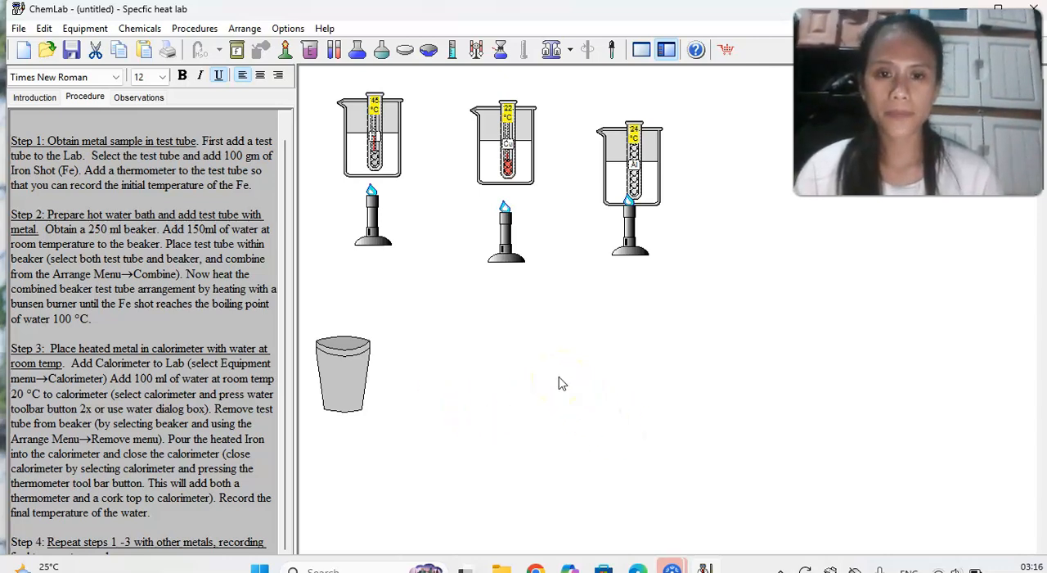
pyautogui.rightClick(554, 420)
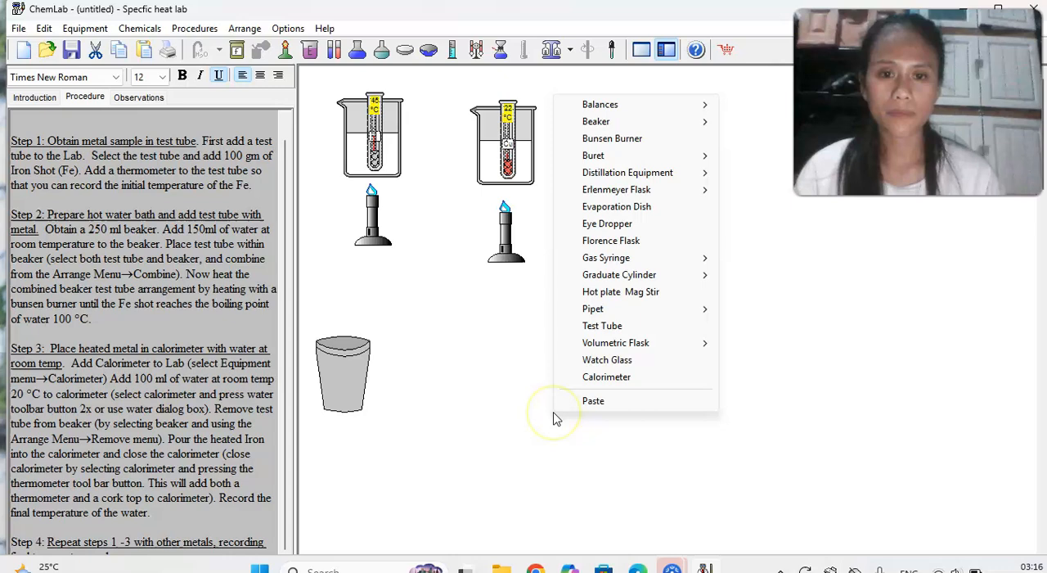
pyautogui.click(606, 377)
pyautogui.moveTo(624, 416); pyautogui.dragTo(512, 374)
pyautogui.rightClick(624, 368)
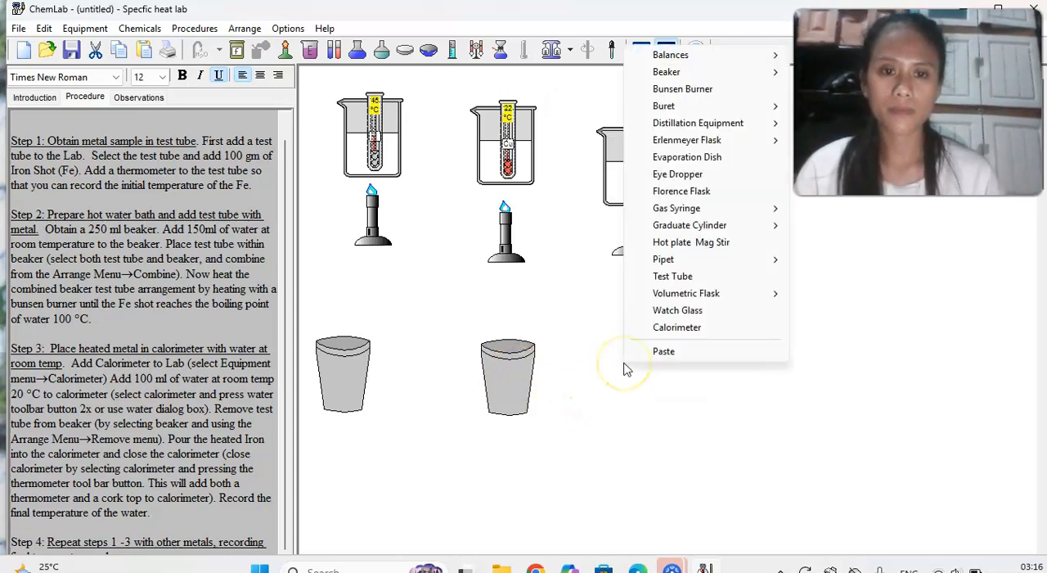
pyautogui.click(674, 327)
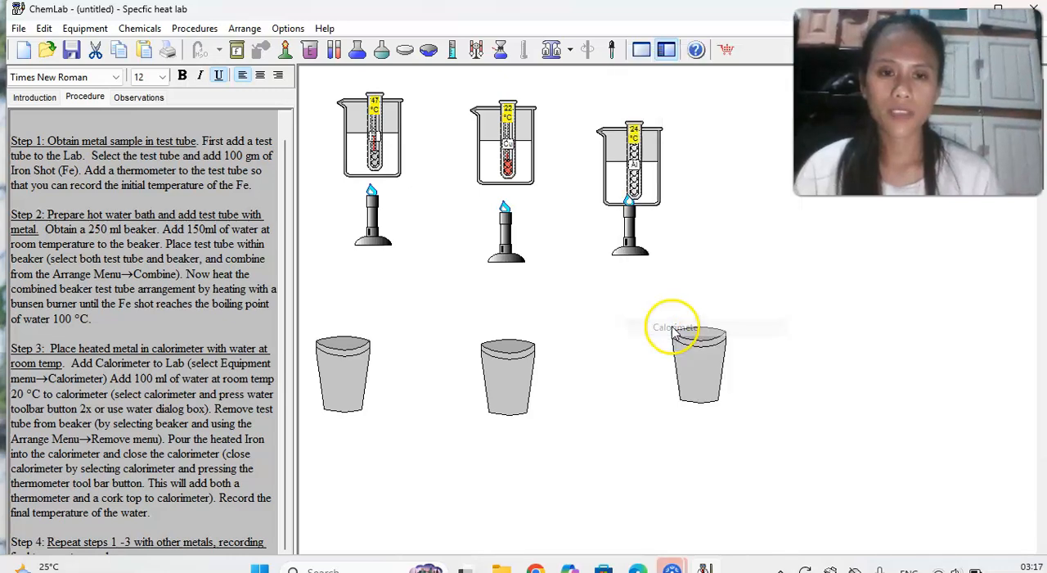
pyautogui.moveTo(693, 367); pyautogui.dragTo(652, 401)
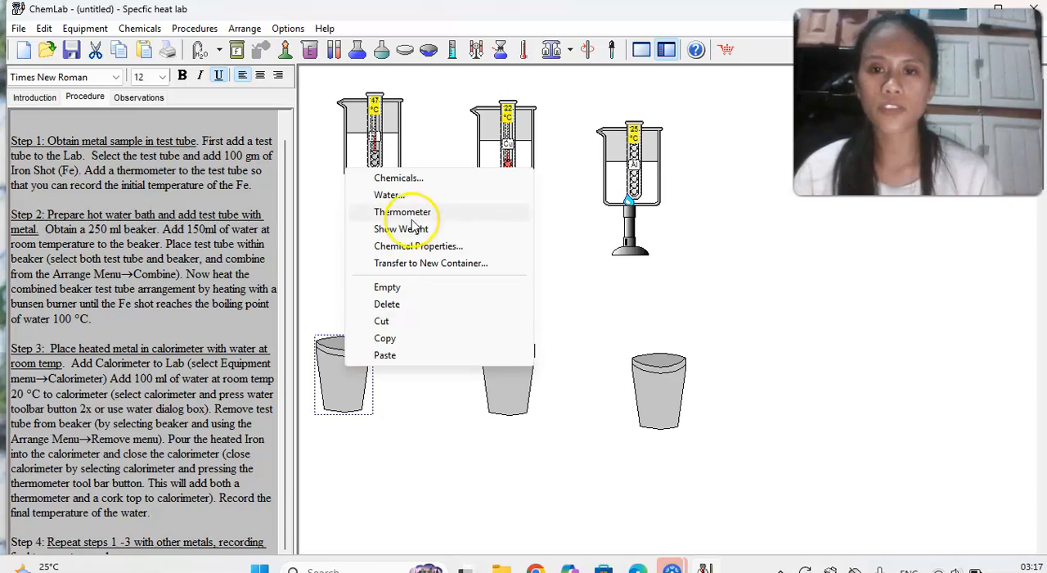
# Add 100 ml of room-temperature water to the calorimeter below the iron water bath.
pyautogui.click(387, 196)
pyautogui.click(193, 140)
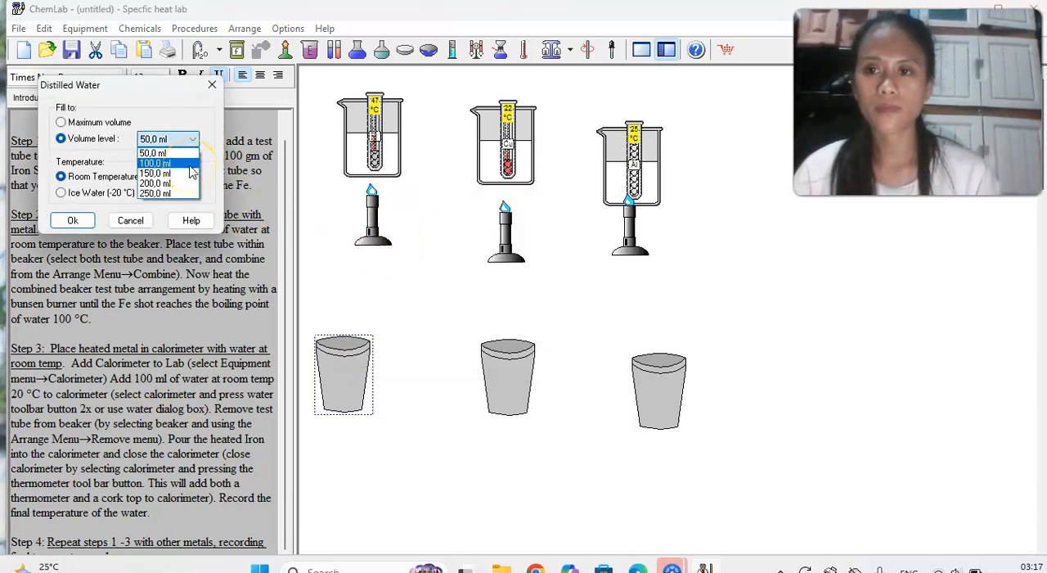
pyautogui.click(189, 164)
pyautogui.click(64, 221)
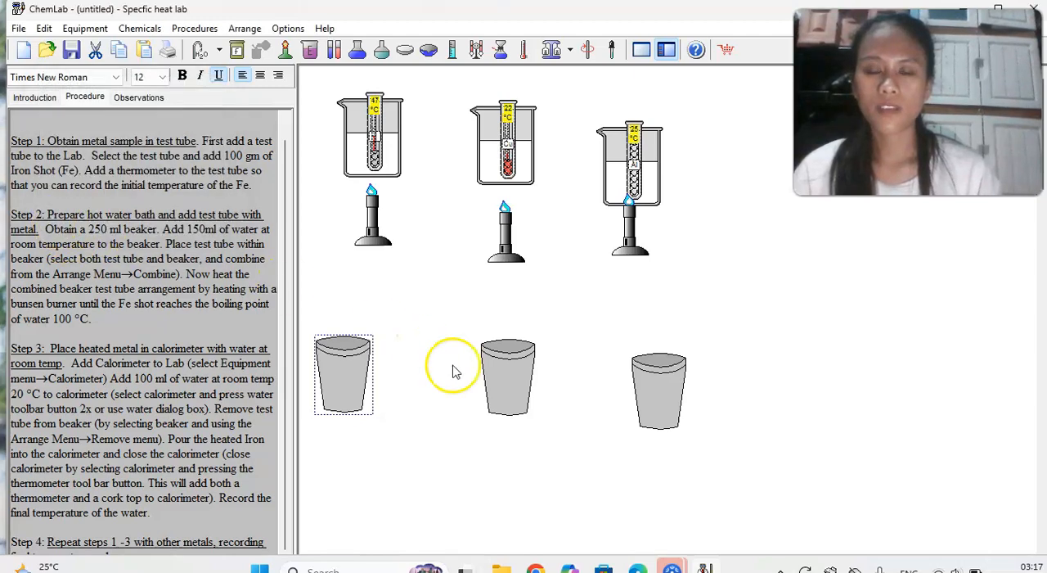
# Add 100 ml of room-temperature water to the middle calorimeter, below the Cu water bath.
pyautogui.click(500, 384)
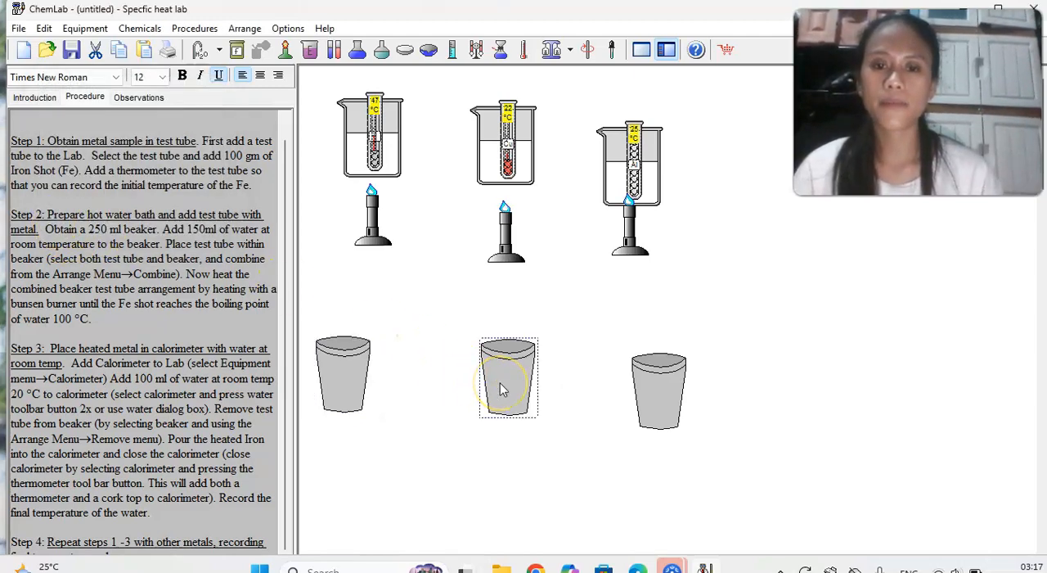
pyautogui.rightClick(500, 383)
pyautogui.click(507, 211)
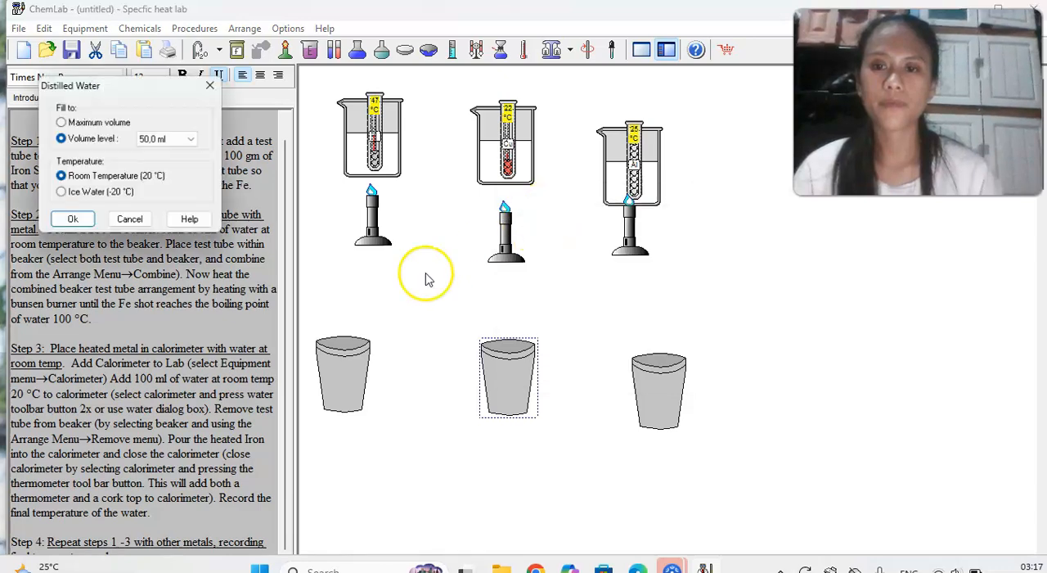
pyautogui.click(190, 139)
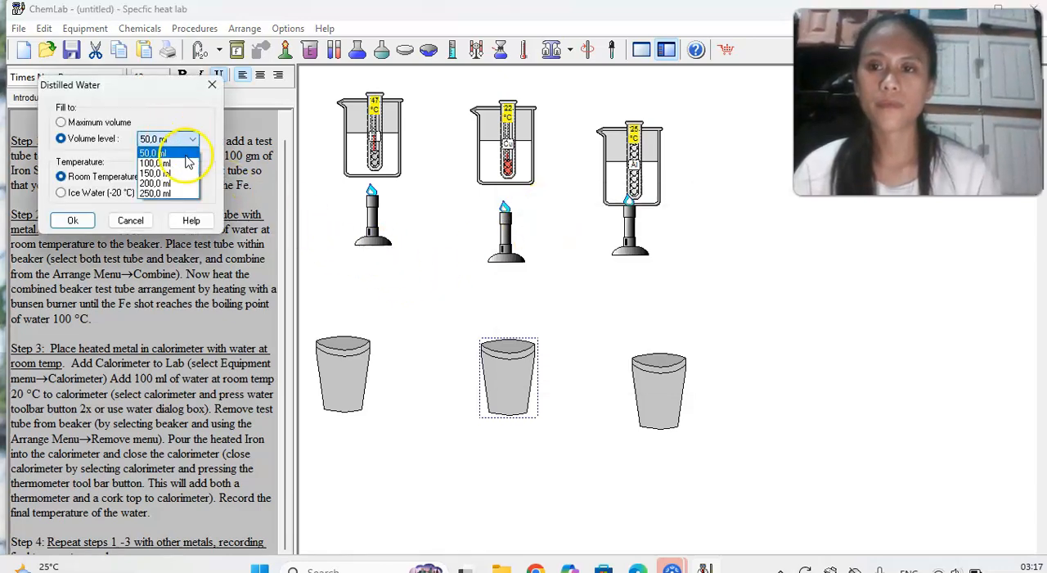
pyautogui.click(187, 162)
pyautogui.click(74, 220)
# Add 100 ml of room-temperature water to the calorimeter below the Al water bath.
pyautogui.rightClick(647, 378)
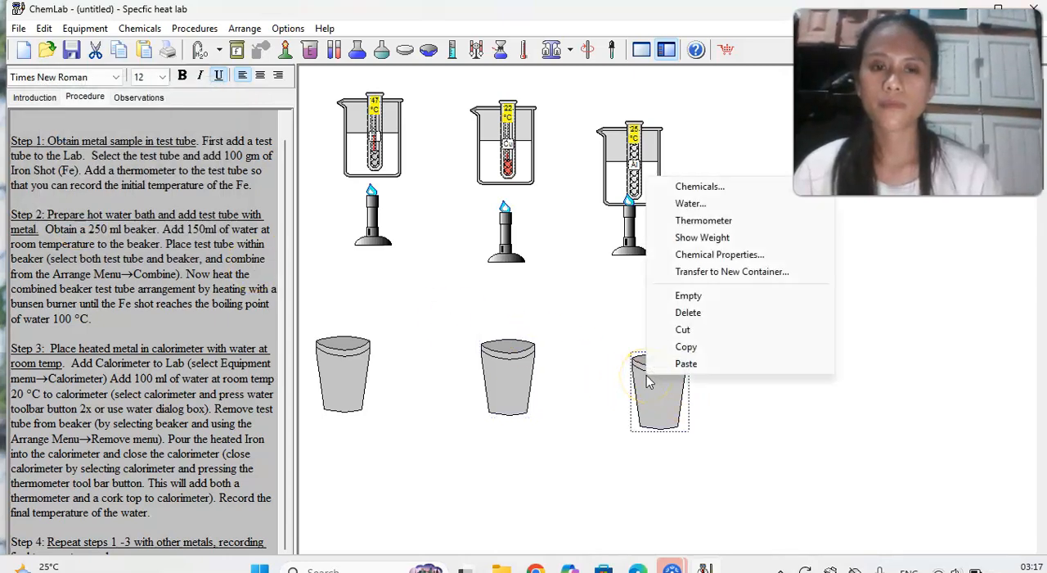
pyautogui.click(692, 206)
pyautogui.click(200, 140)
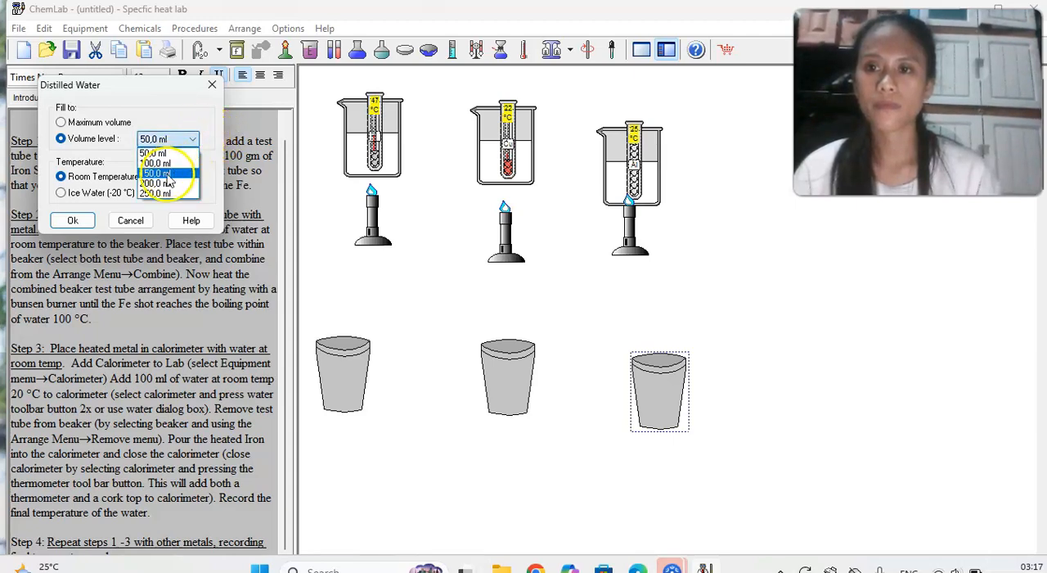
pyautogui.click(157, 163)
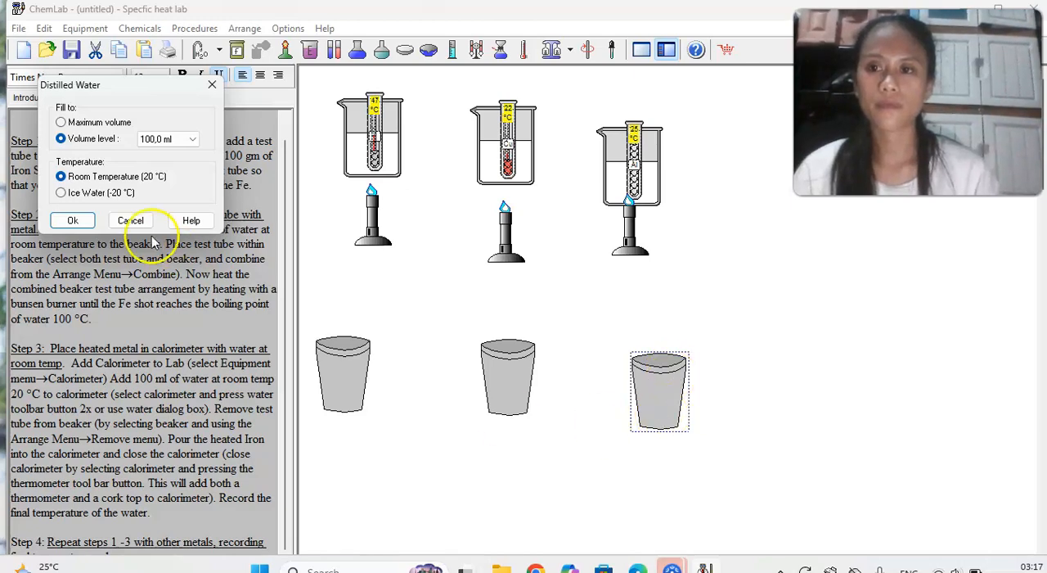
pyautogui.click(72, 221)
# Move the Cu and Al calorimeters closer to the iron one, and raise the Al water bath clear of its burner flame.
pyautogui.moveTo(683, 417); pyautogui.dragTo(660, 404)
pyautogui.moveTo(512, 398); pyautogui.dragTo(473, 403)
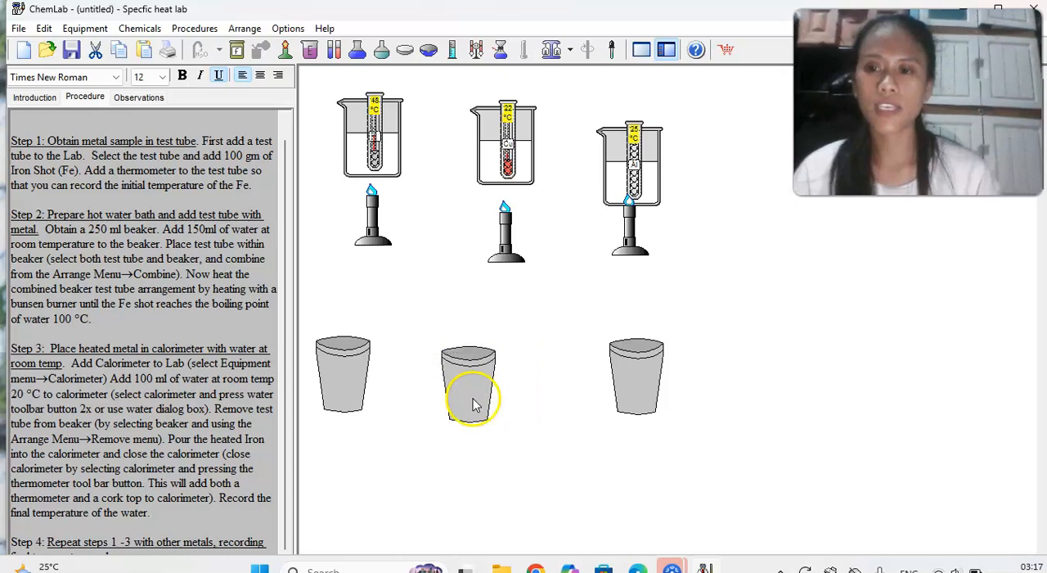
pyautogui.moveTo(659, 412); pyautogui.dragTo(615, 426)
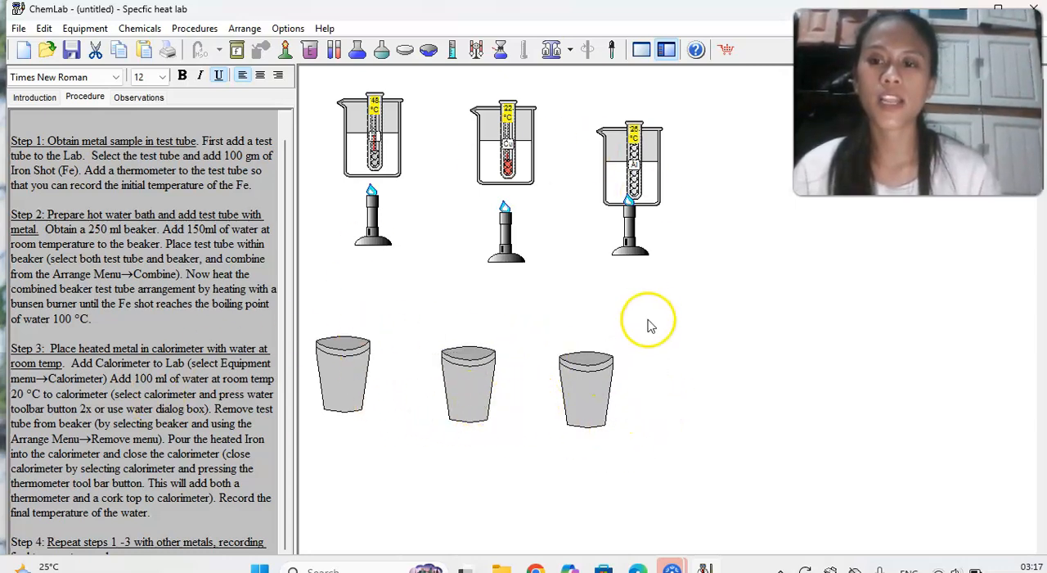
pyautogui.moveTo(661, 184); pyautogui.dragTo(631, 131)
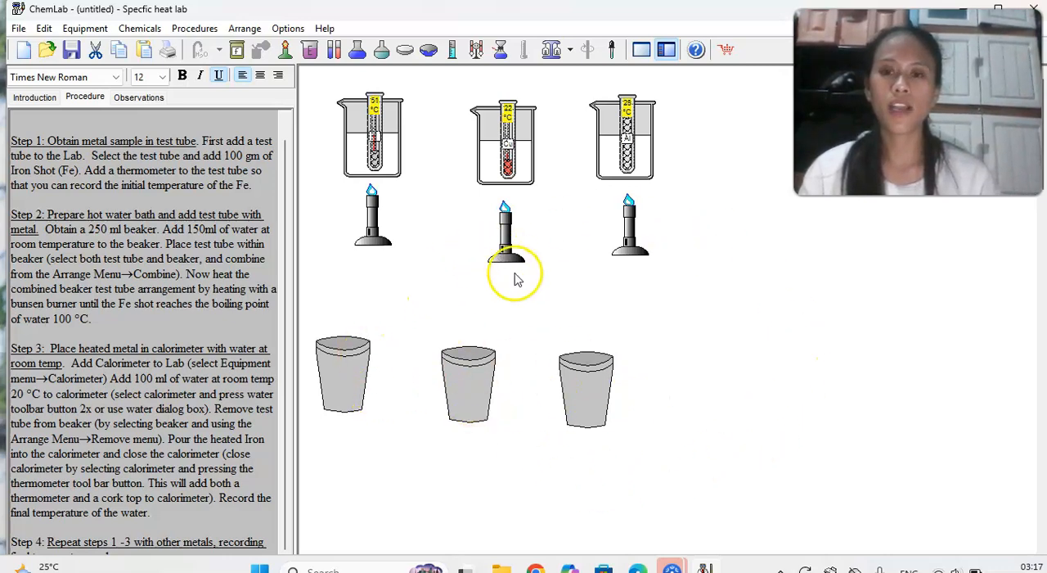
# Duplicate the four Fe temperature lines in the Observations twice, placing both copies below the original block.
pyautogui.click(141, 98)
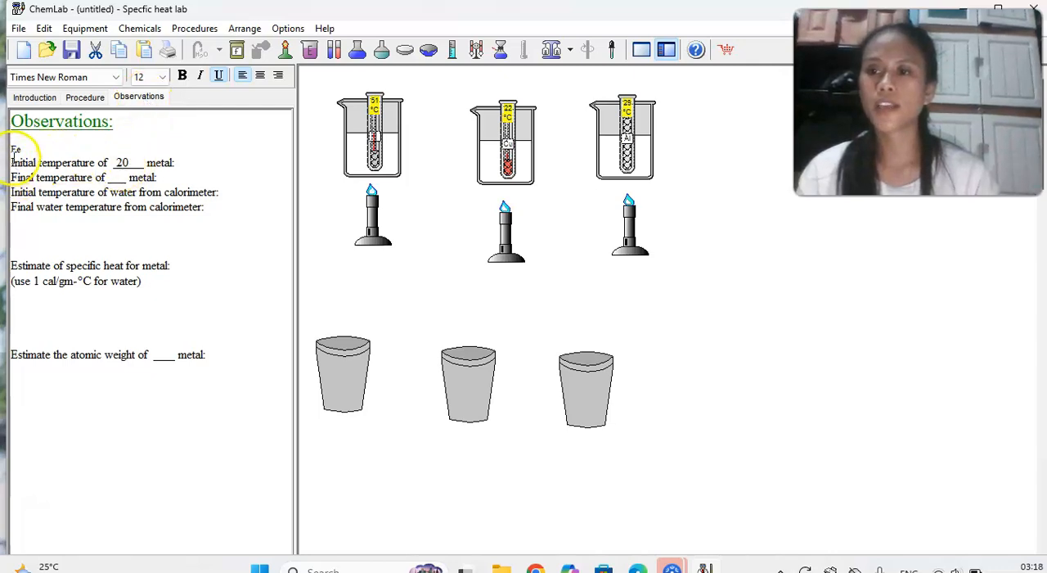
pyautogui.moveTo(11, 164); pyautogui.dragTo(179, 233)
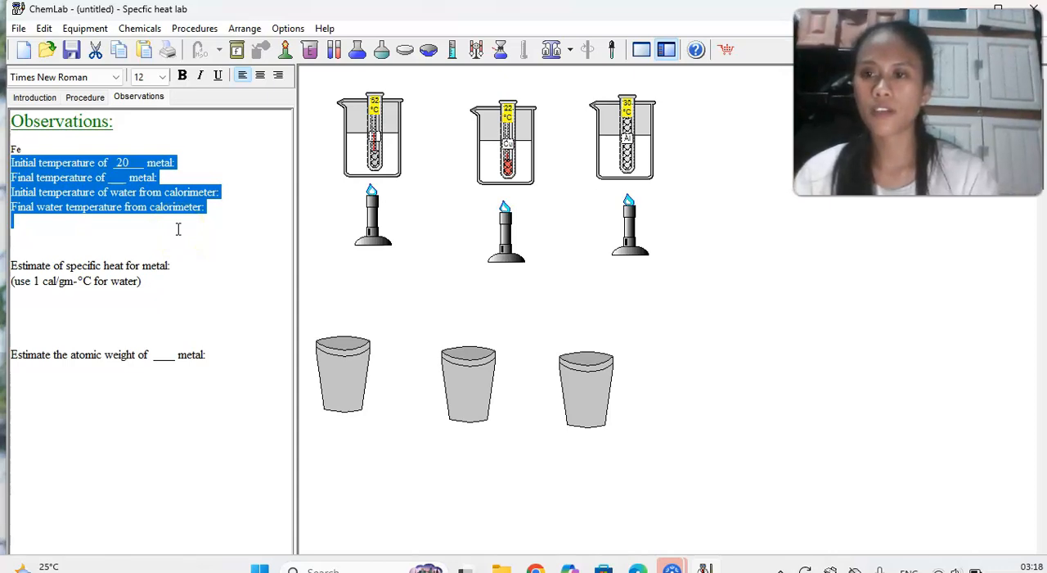
pyautogui.click(239, 218)
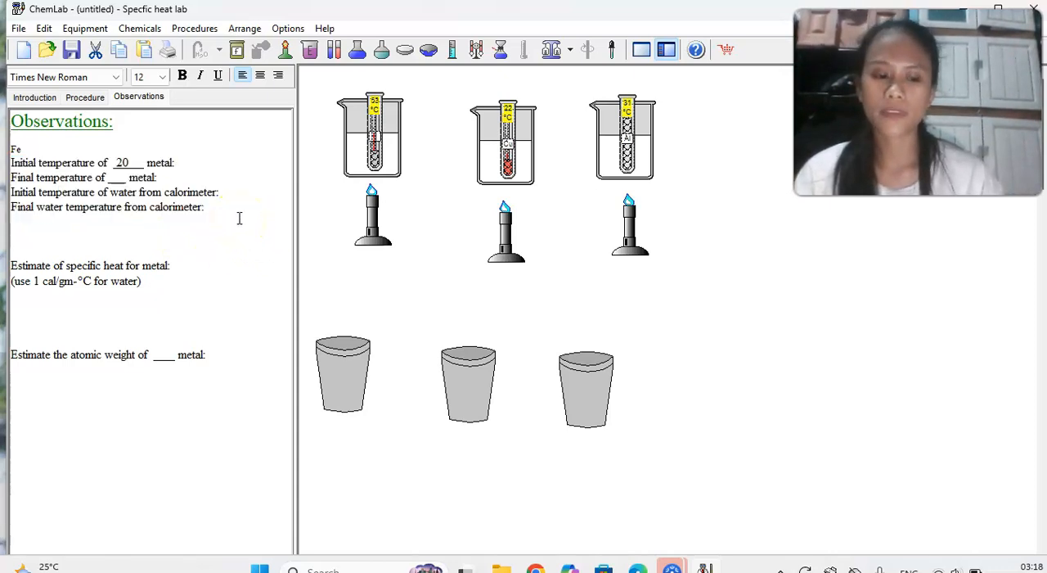
pyautogui.press('Return')
pyautogui.press('Return')
pyautogui.write('Initial temperature of _20___ metal: Final temperature of ___ metal: Initial temperature of water from calorimeter: Final water temperature from calorimeter:')
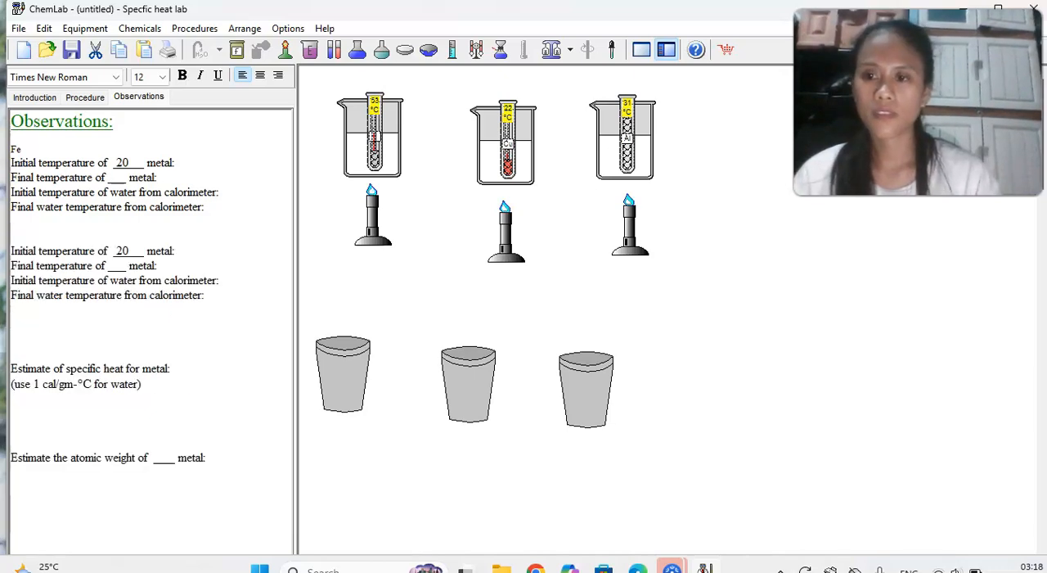
pyautogui.press('Return')
pyautogui.press('Return')
pyautogui.write('Initial temperature of _20___ metal: Final temperature of ___ metal: Initial temperature of water from calorimeter: Final water temperature from calorimeter:')
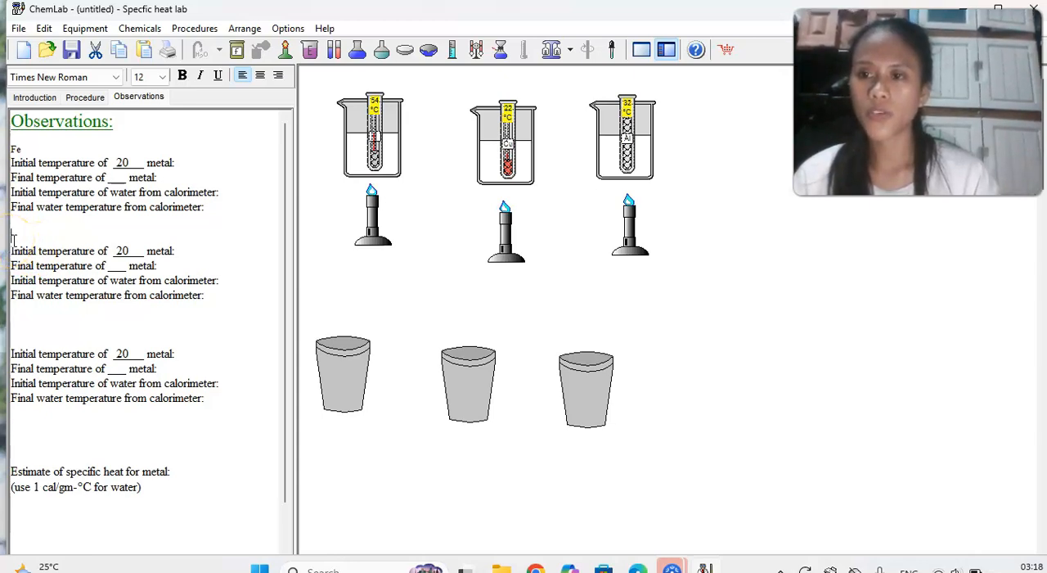
# Label the two copied temperature blocks Cu and Al, and enter 100 as the final metal temperature for all three metals.
pyautogui.press('capslock')
pyautogui.write('C')
pyautogui.press('capslock')
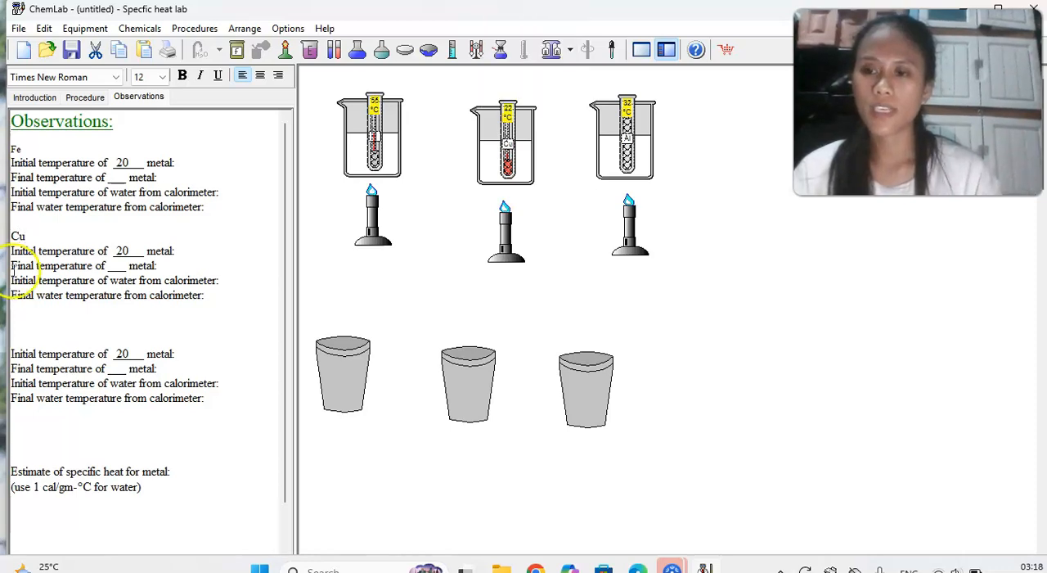
pyautogui.press('capslock')
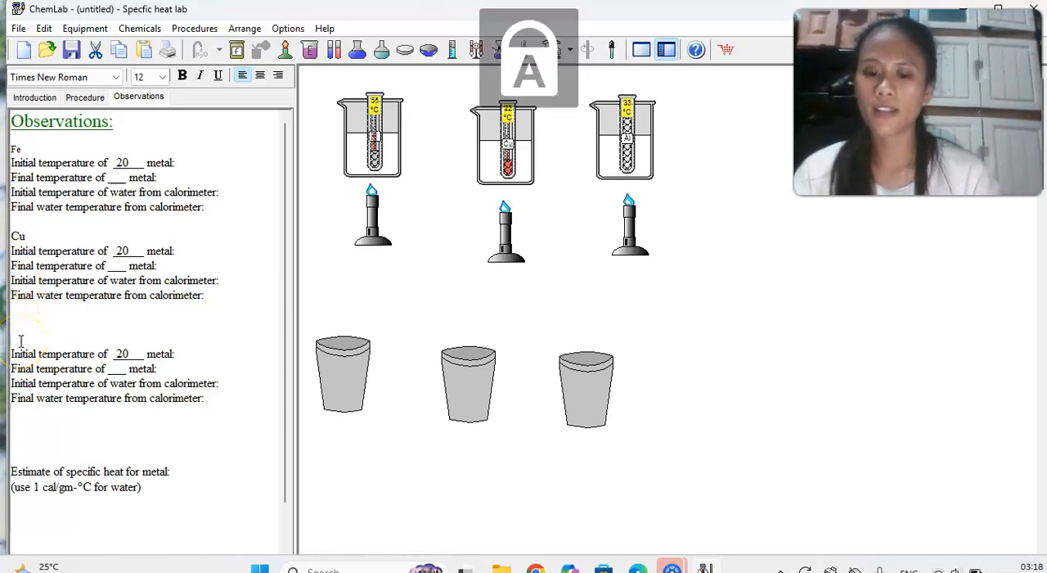
pyautogui.write('A')
pyautogui.press('capslock')
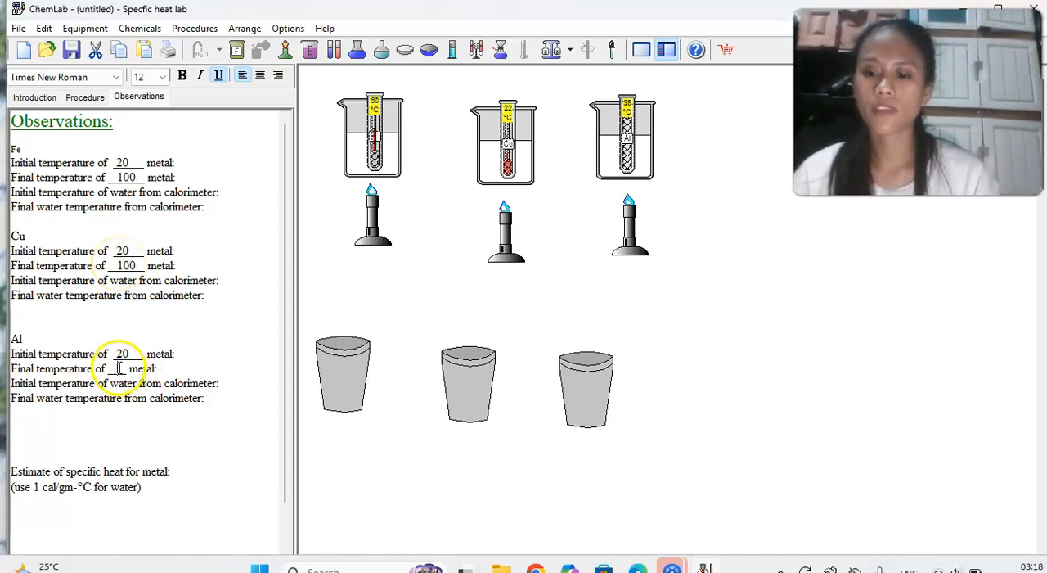
pyautogui.write('00')
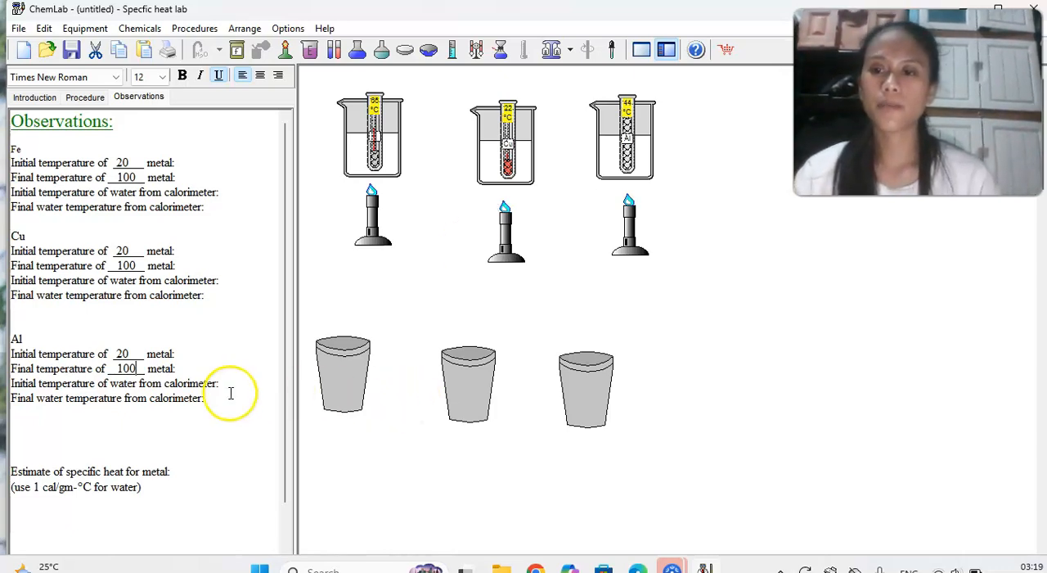
# Enter the formula M1.C1.(T2-T1)- M2.C2.(T2-T1) below the specific heat estimate note in the Observations.
pyautogui.scroll(-1, 229, 391)
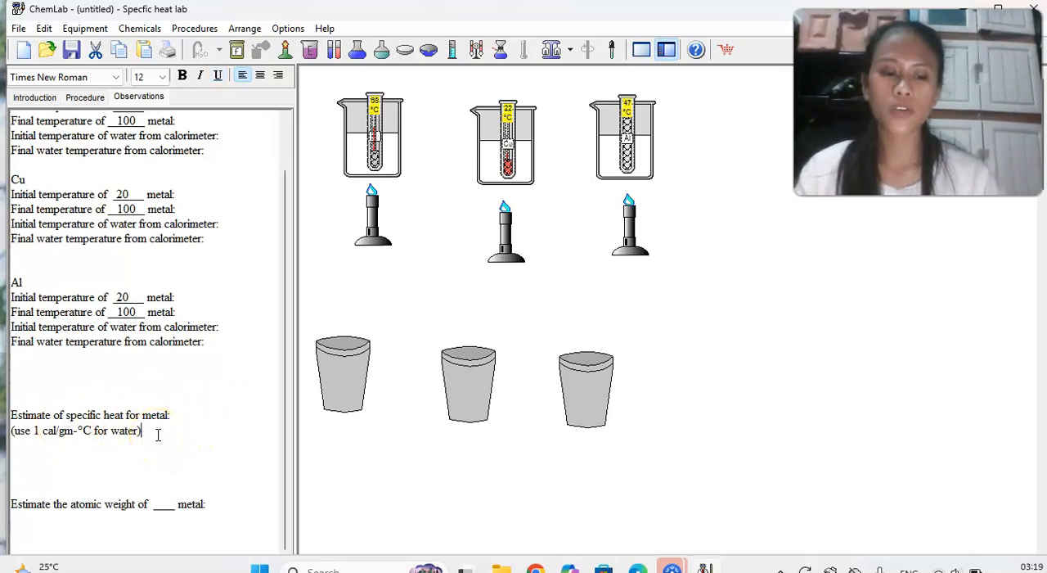
pyautogui.click(157, 435)
pyautogui.press('Return')
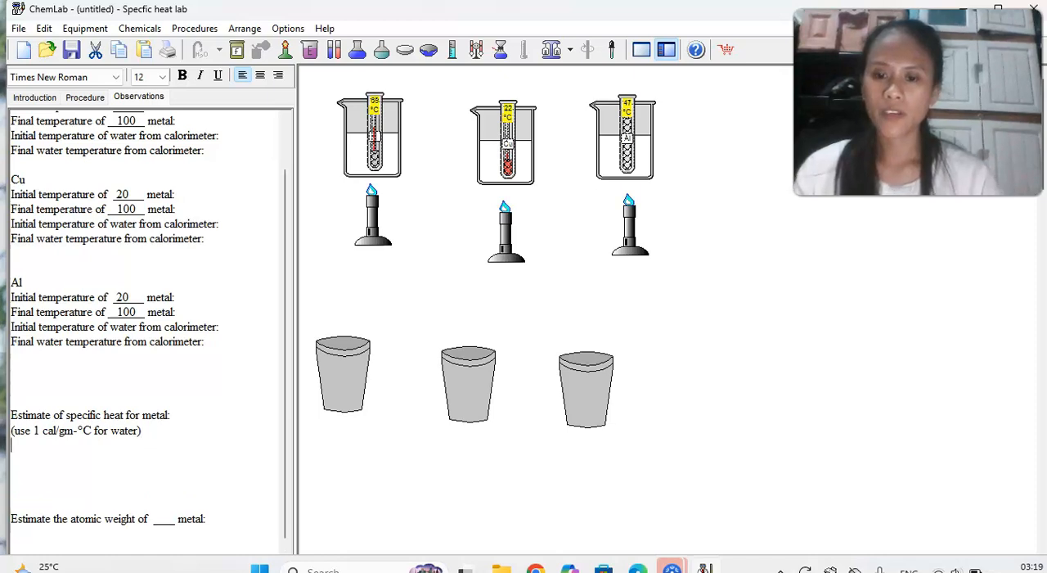
pyautogui.press('Return')
pyautogui.press('capslock')
pyautogui.write('M1.C1.(T2-T1)- M2.C2.(T2-T1')
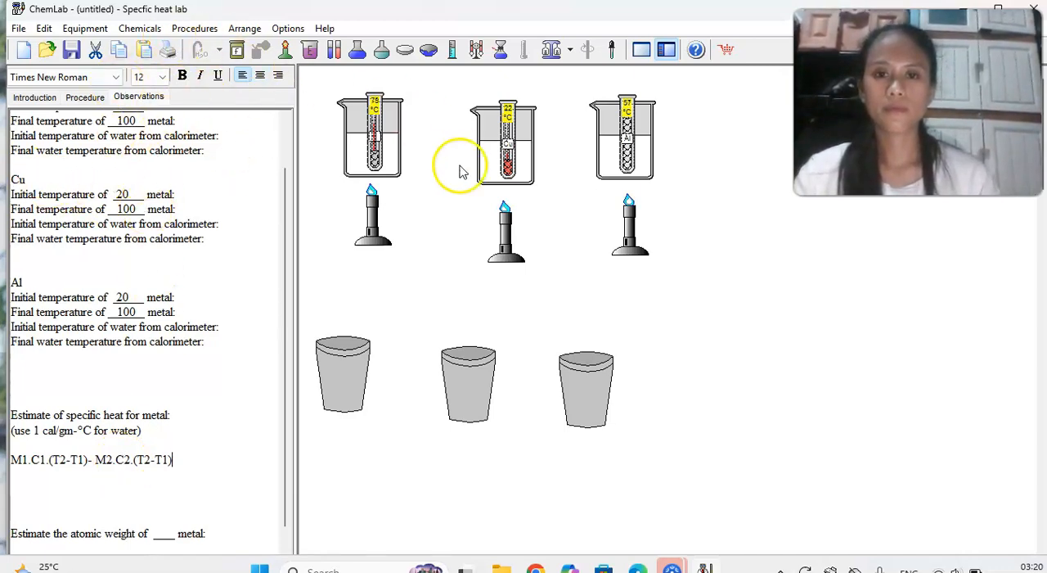
# Raise the Bunsen burners beneath the Cu and Al water baths closer to their beakers.
pyautogui.moveTo(502, 239)
pyautogui.mouseDown()
pyautogui.moveTo(499, 224)
pyautogui.moveTo(508, 229)
pyautogui.mouseUp()
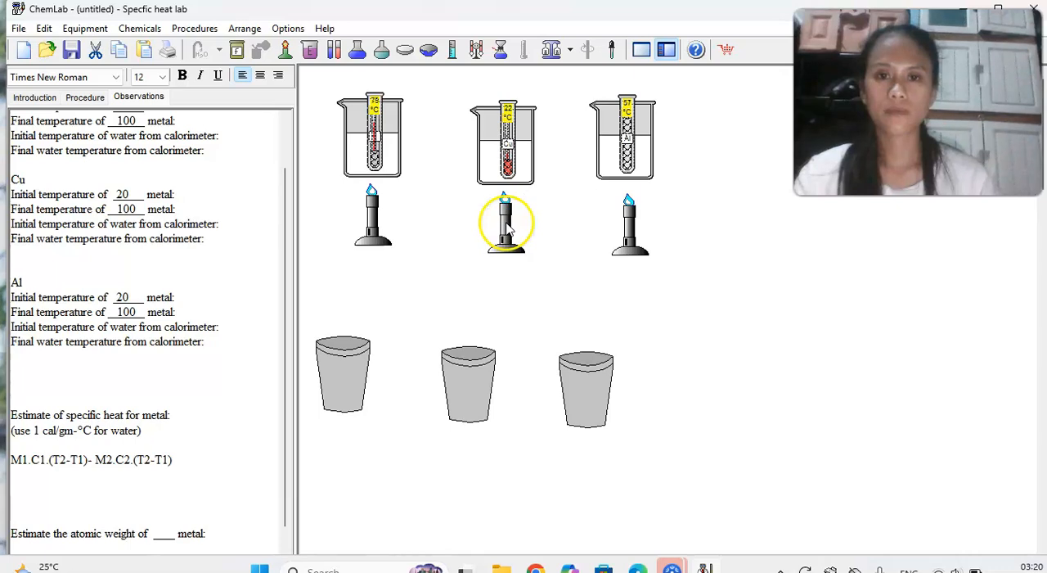
pyautogui.moveTo(638, 231); pyautogui.dragTo(641, 223)
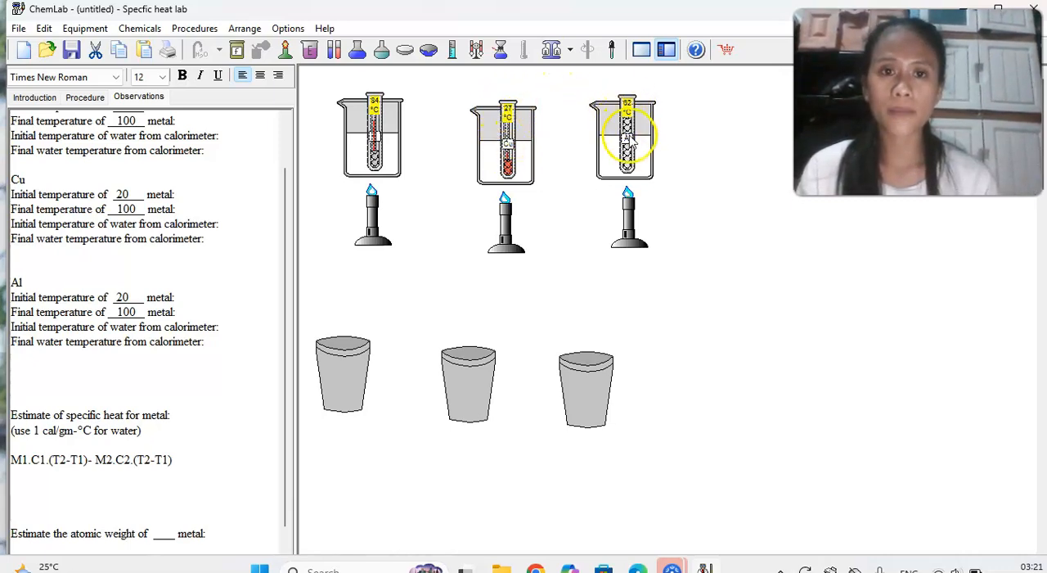
pyautogui.click(507, 225)
pyautogui.moveTo(507, 218); pyautogui.dragTo(507, 211)
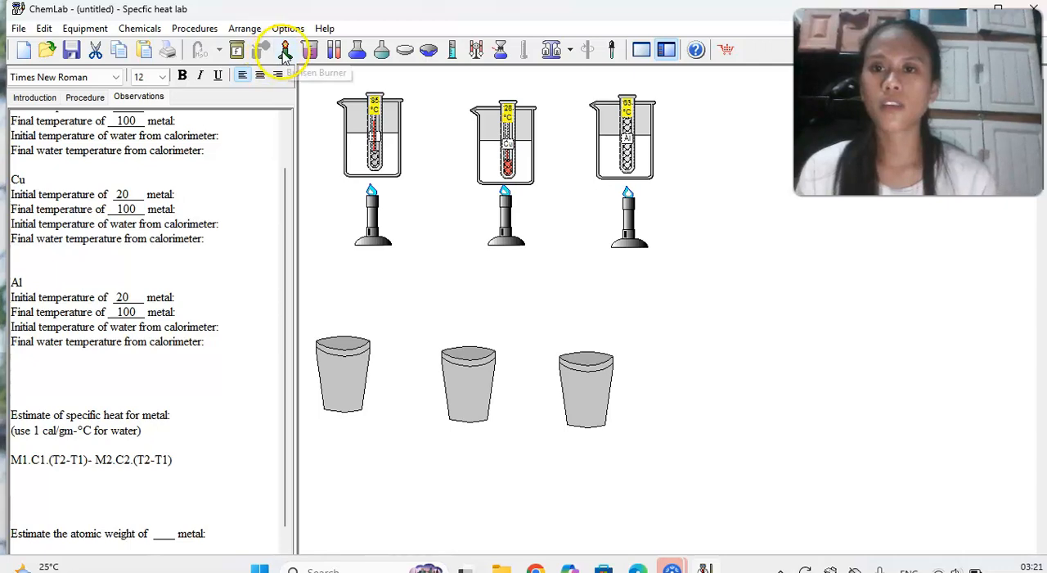
# Add two Bunsen burners beneath the Cu water bath, one on each side of its existing burner.
pyautogui.moveTo(286, 50); pyautogui.dragTo(414, 152)
pyautogui.click(505, 234)
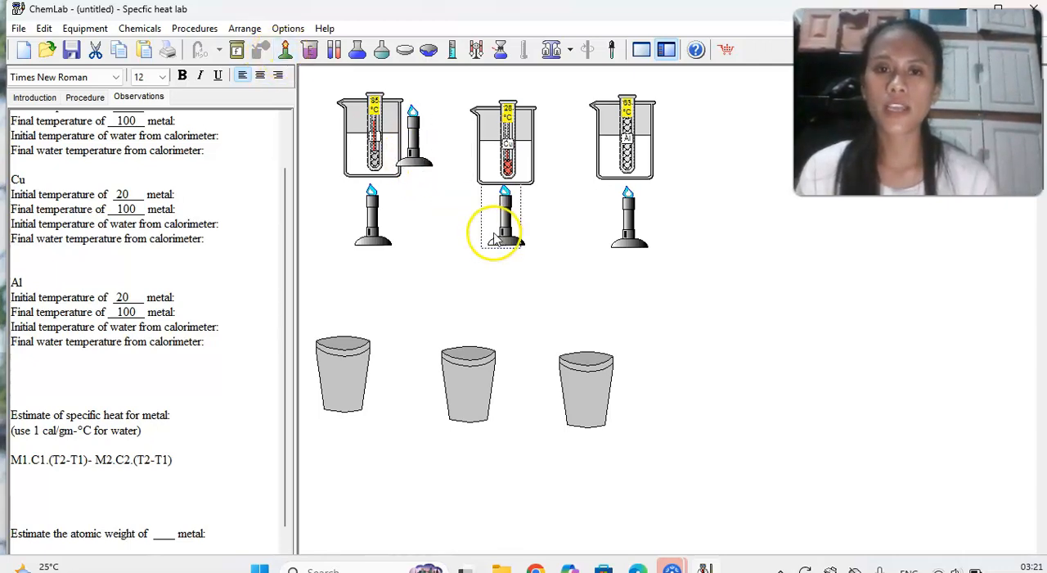
pyautogui.moveTo(504, 233)
pyautogui.mouseDown()
pyautogui.moveTo(518, 231)
pyautogui.moveTo(487, 217)
pyautogui.moveTo(518, 237)
pyautogui.mouseUp()
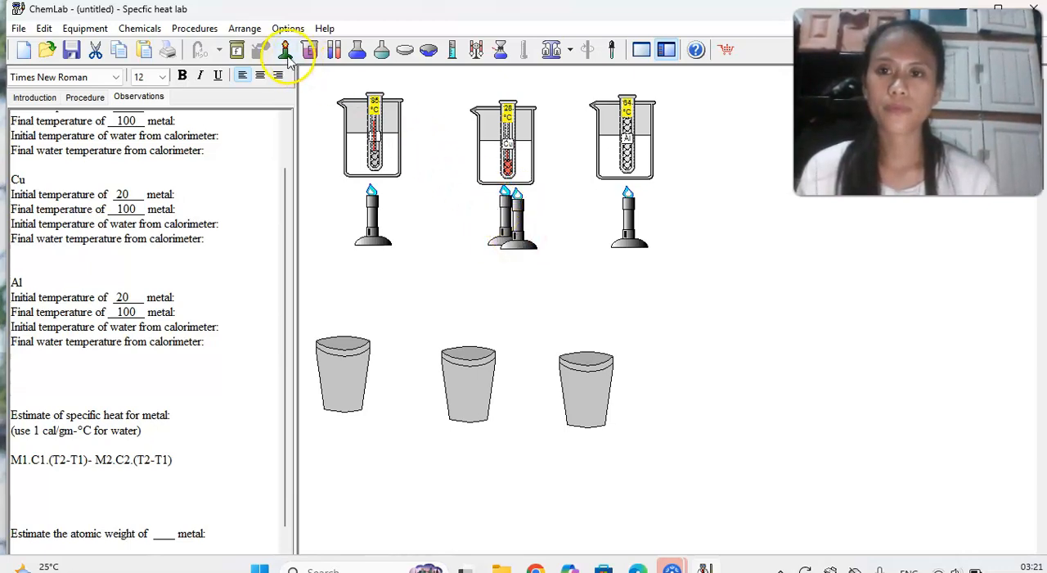
pyautogui.moveTo(286, 49); pyautogui.dragTo(488, 233)
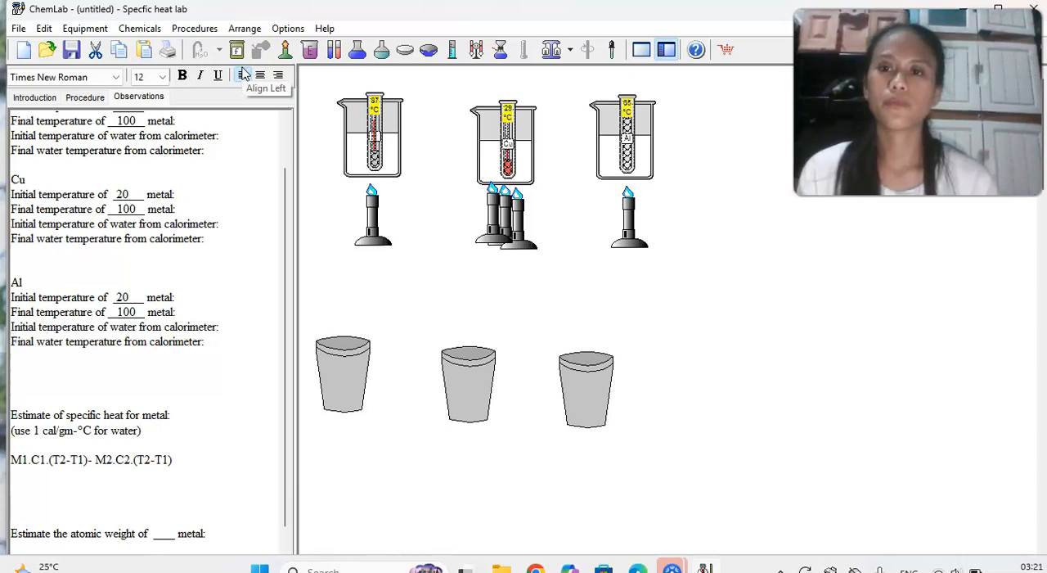
# Add two more Bunsen burners over the middle one beneath the Cu water bath, and move the iron bath's burner there too.
pyautogui.click(285, 50)
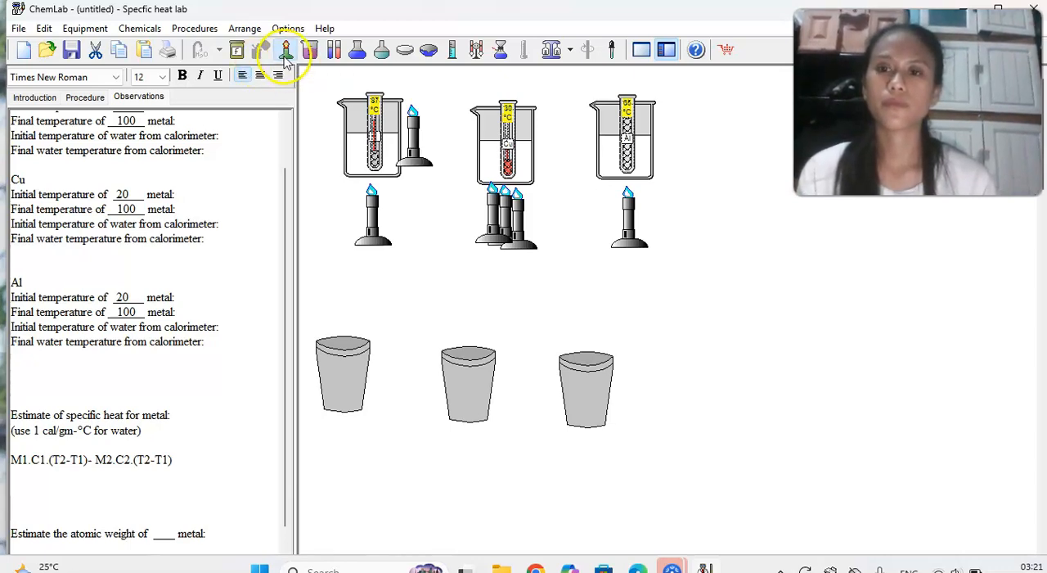
pyautogui.click(507, 236)
pyautogui.moveTo(507, 235); pyautogui.dragTo(509, 230)
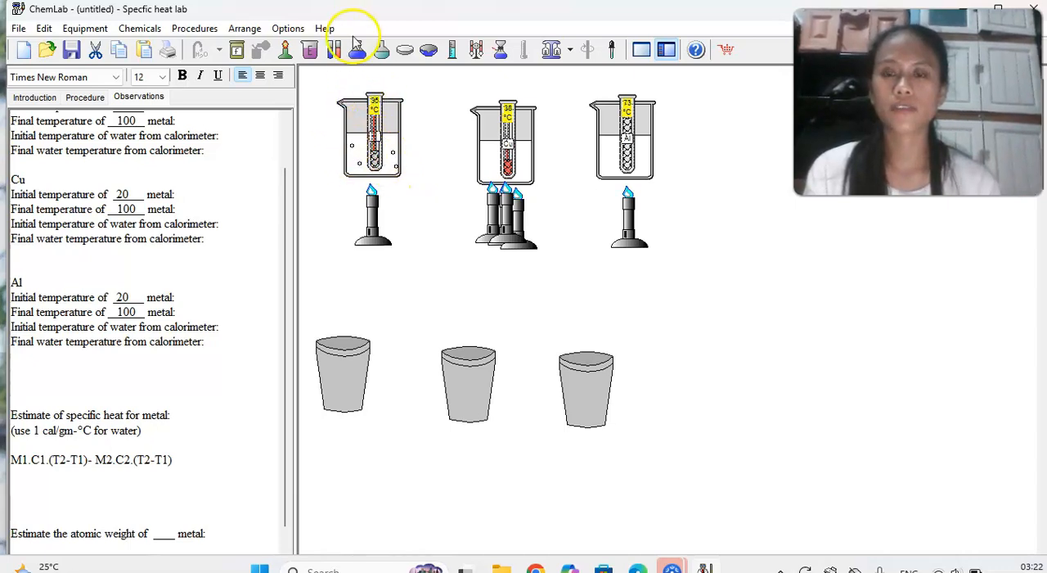
pyautogui.click(283, 53)
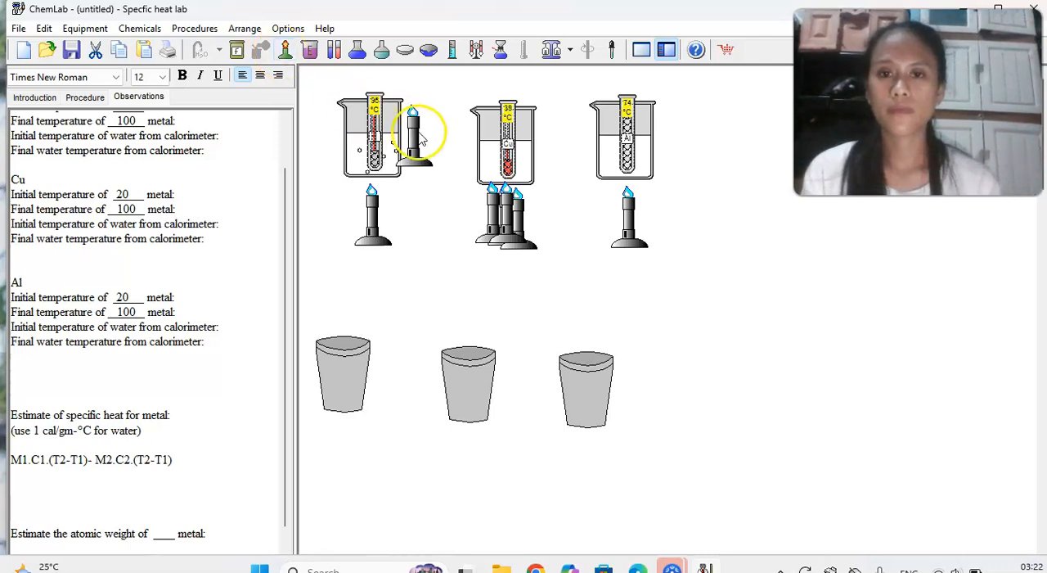
pyautogui.click(501, 221)
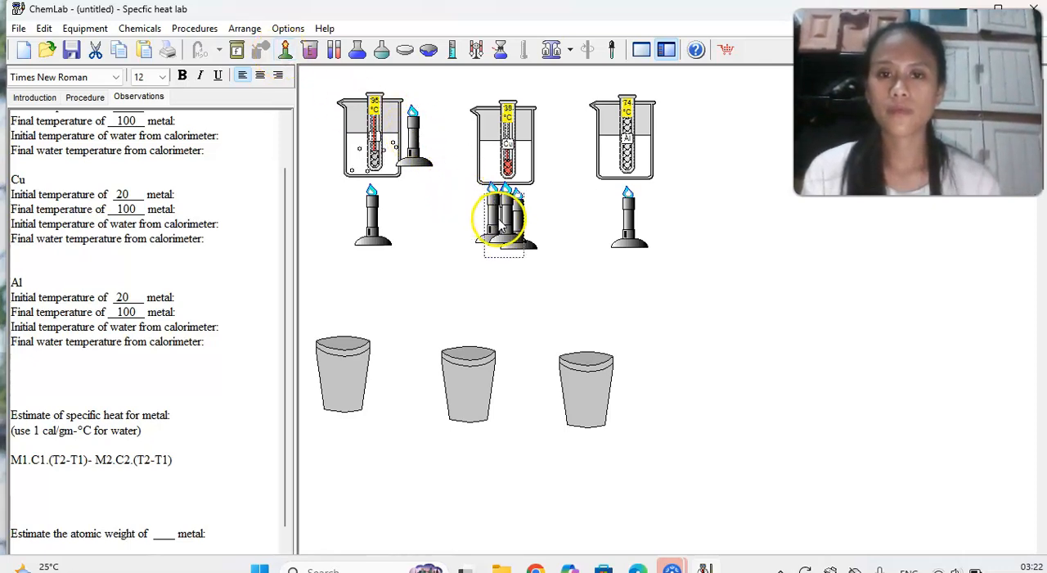
pyautogui.moveTo(500, 219); pyautogui.dragTo(500, 206)
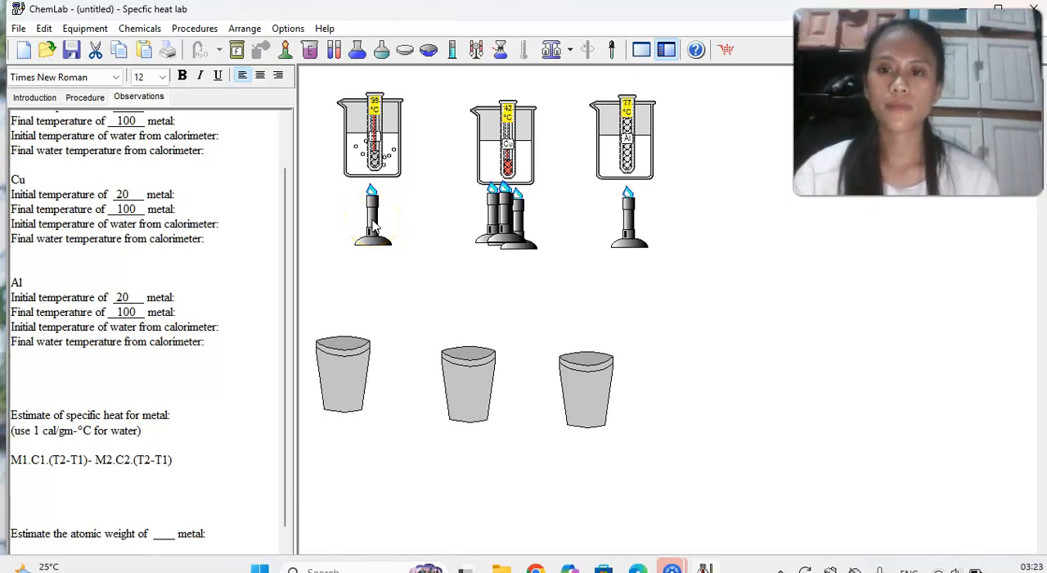
pyautogui.click(372, 221)
pyautogui.moveTo(373, 221); pyautogui.dragTo(489, 219)
# Remove the iron test tube from its water bath and place it just above the first calorimeter.
pyautogui.click(376, 136)
pyautogui.rightClick(376, 139)
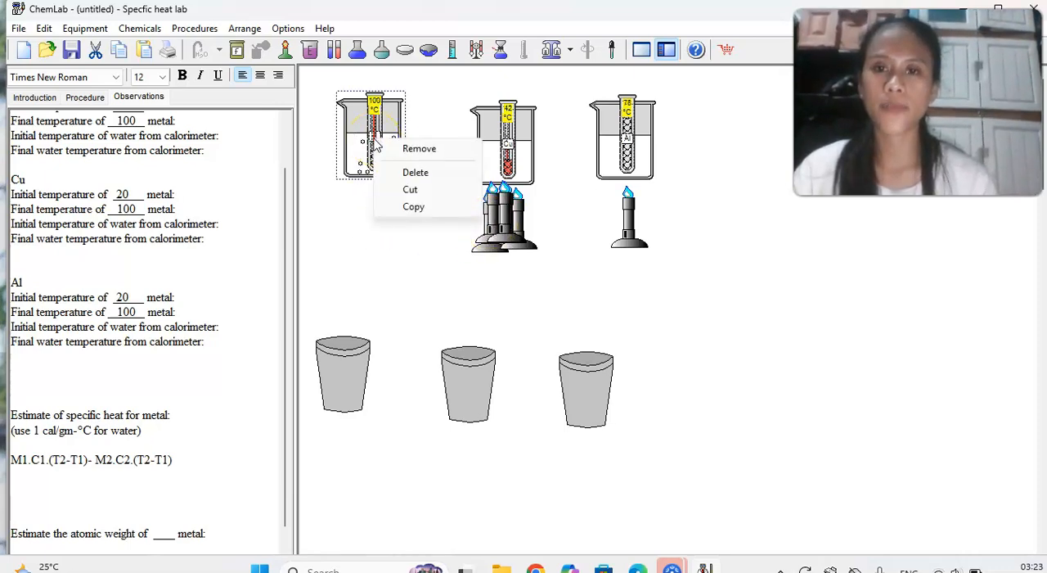
pyautogui.click(418, 150)
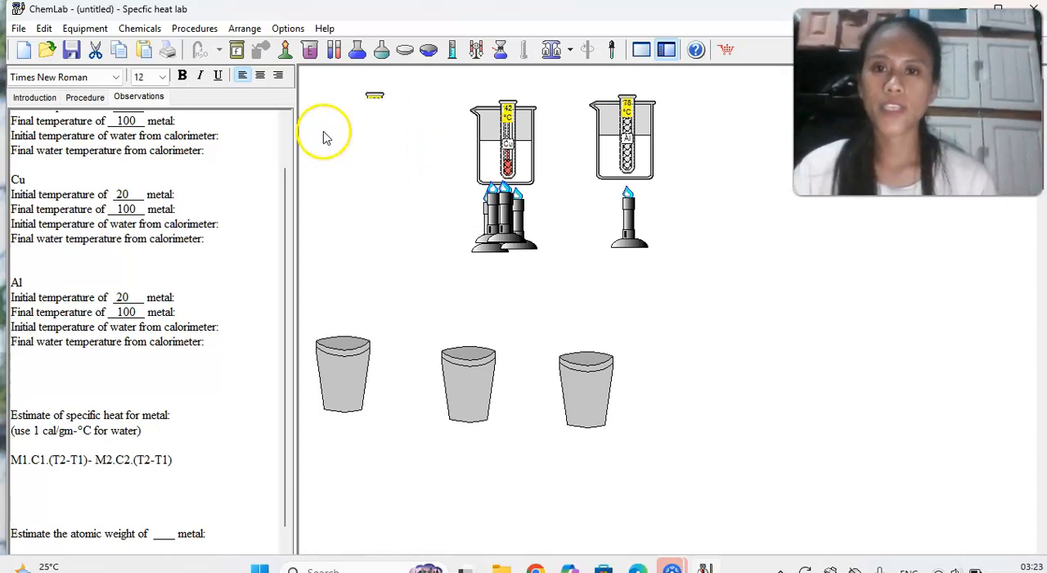
pyautogui.moveTo(371, 140); pyautogui.dragTo(377, 297)
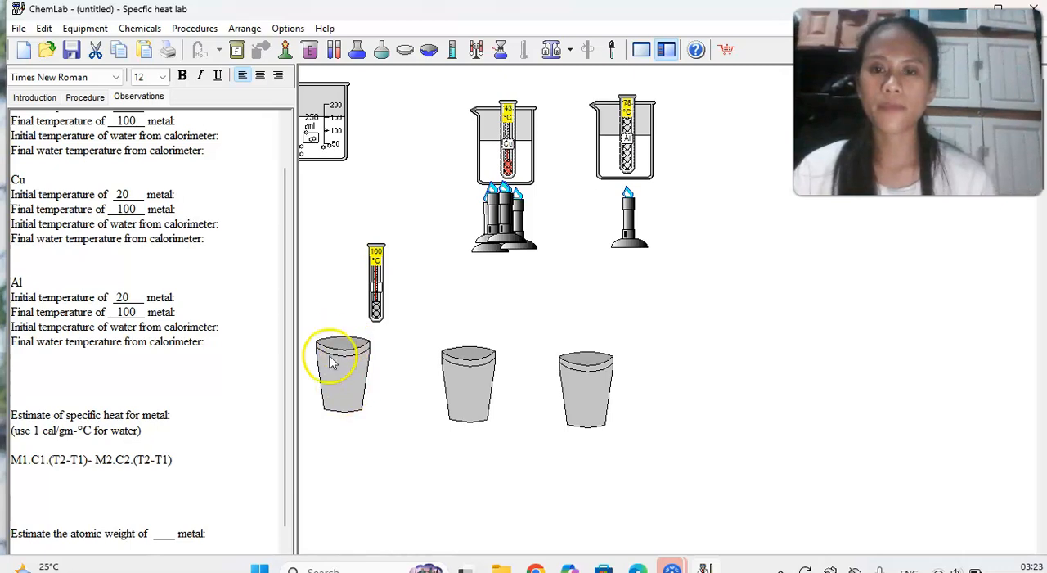
# Review the Procedure text and pour the heated iron from its test tube into the first calorimeter.
pyautogui.click(85, 97)
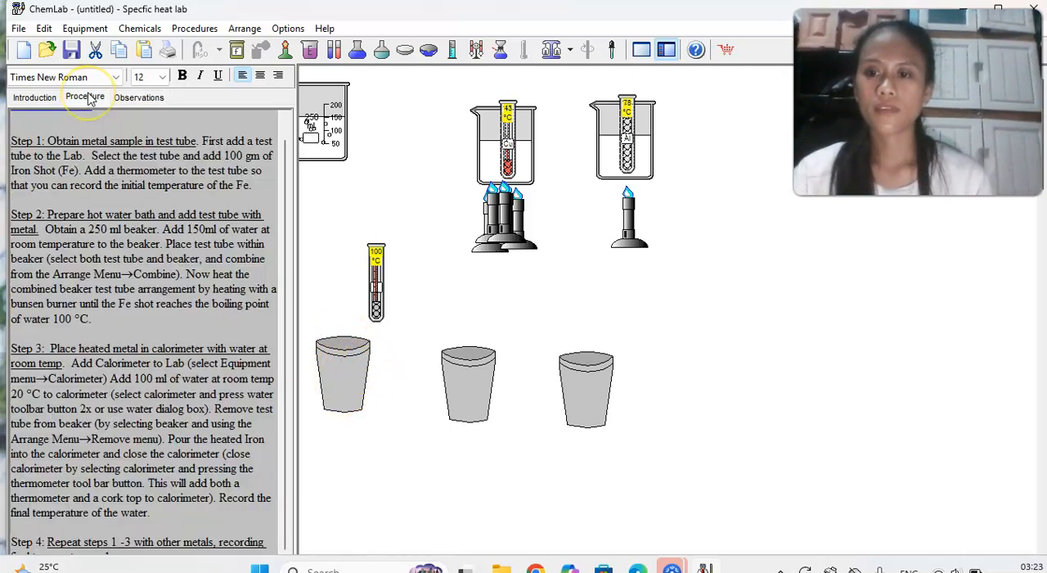
pyautogui.click(142, 100)
pyautogui.click(375, 297)
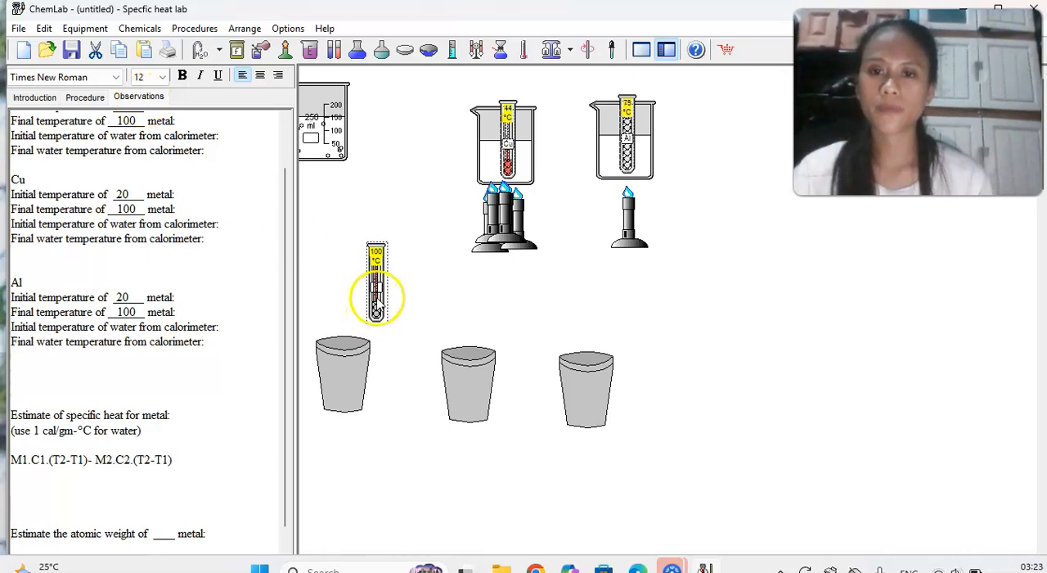
pyautogui.click(260, 50)
pyautogui.click(391, 307)
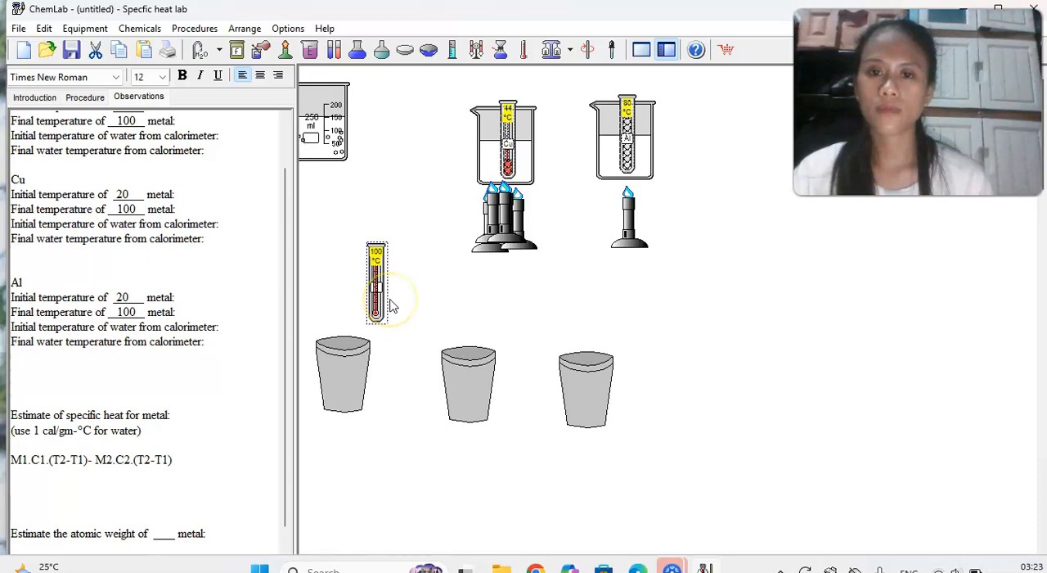
pyautogui.click(374, 296)
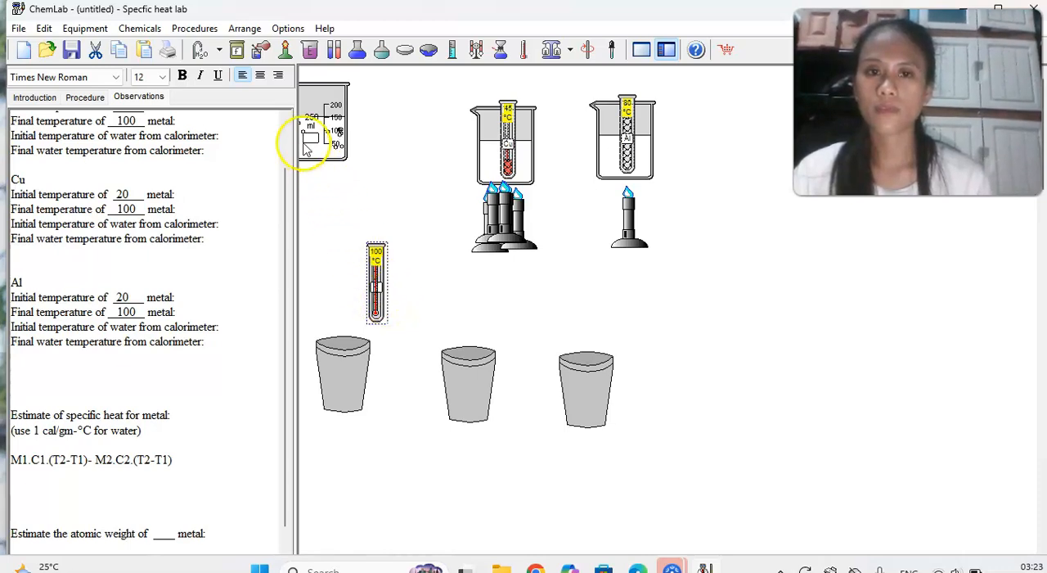
pyautogui.click(263, 50)
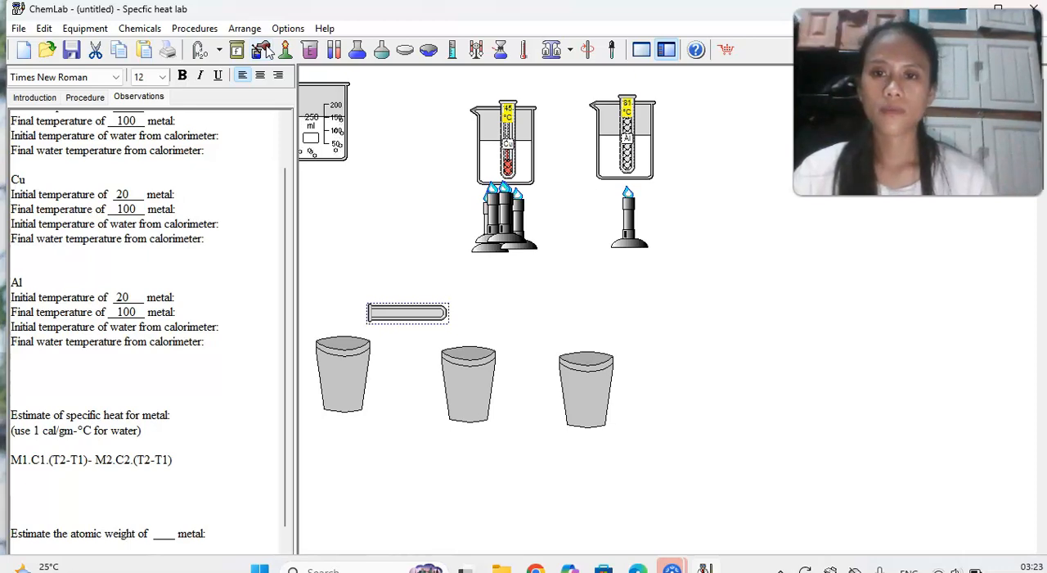
# Move the 250 ml beaker fully into view, check the poured test tube's contents, and place the tube upright behind that beaker.
pyautogui.moveTo(303, 129); pyautogui.dragTo(348, 141)
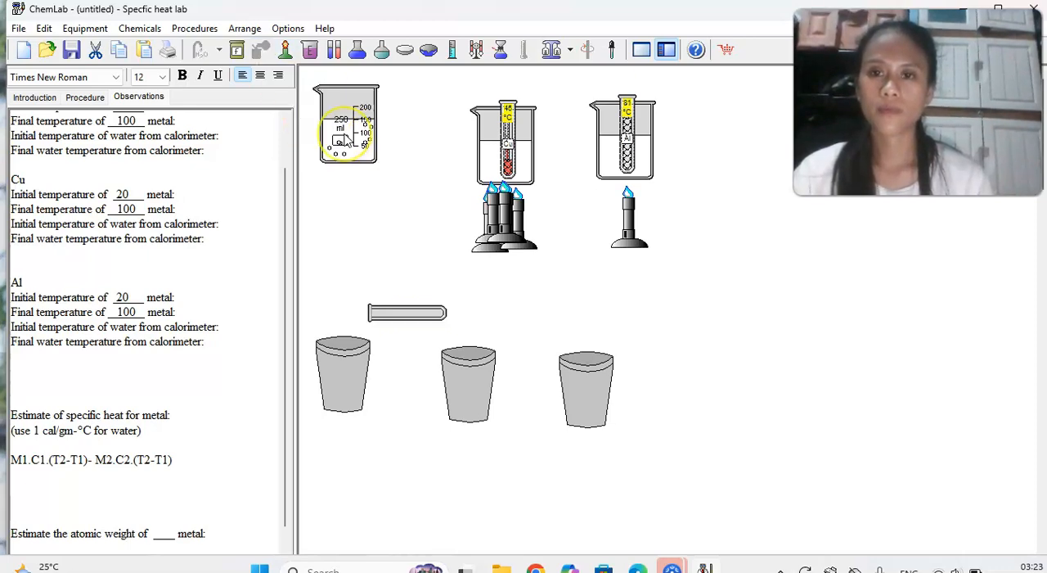
pyautogui.click(407, 310)
pyautogui.doubleClick(408, 309)
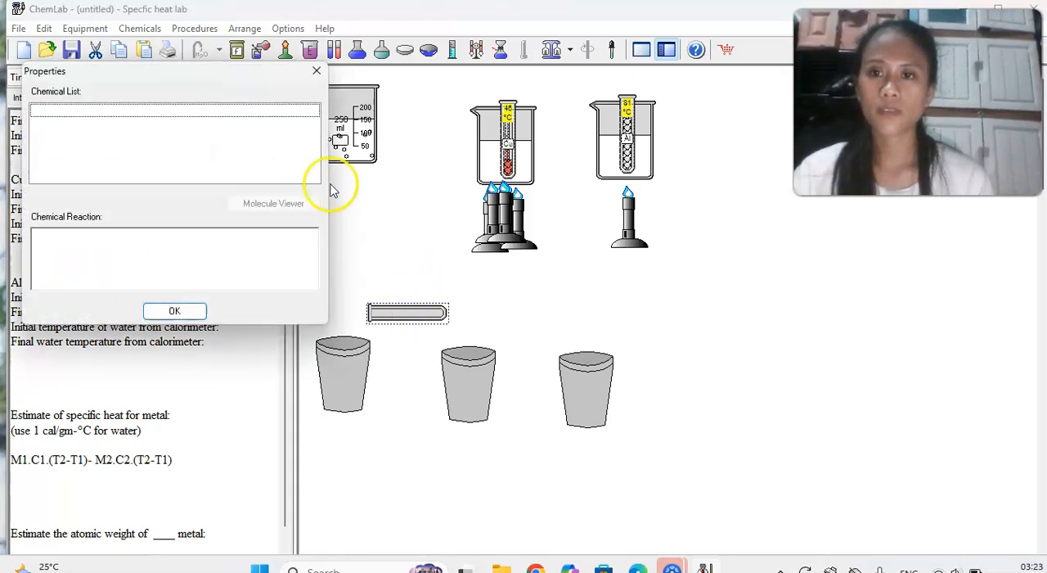
pyautogui.click(319, 72)
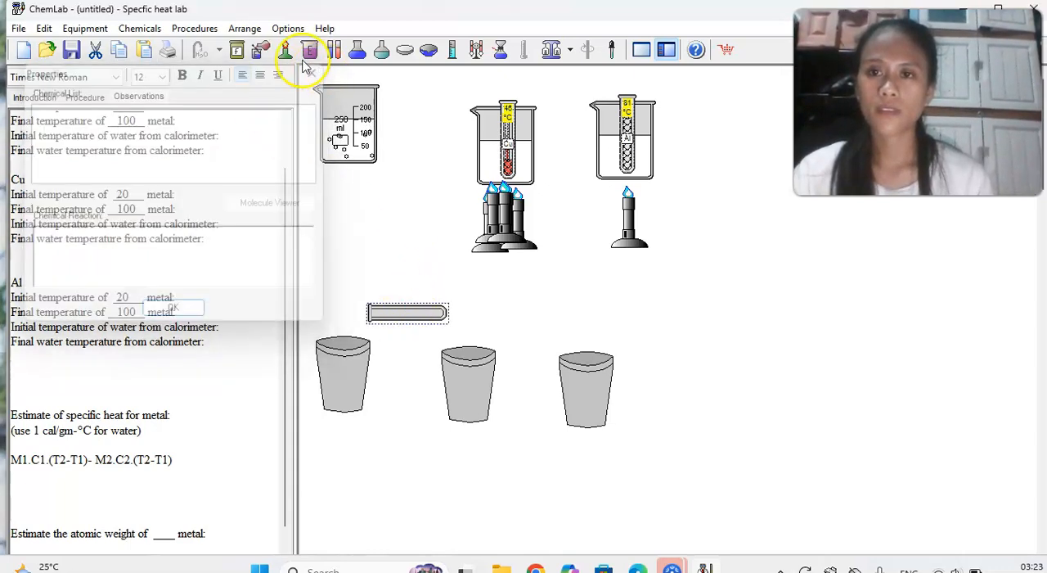
pyautogui.click(261, 50)
pyautogui.moveTo(374, 276); pyautogui.dragTo(346, 129)
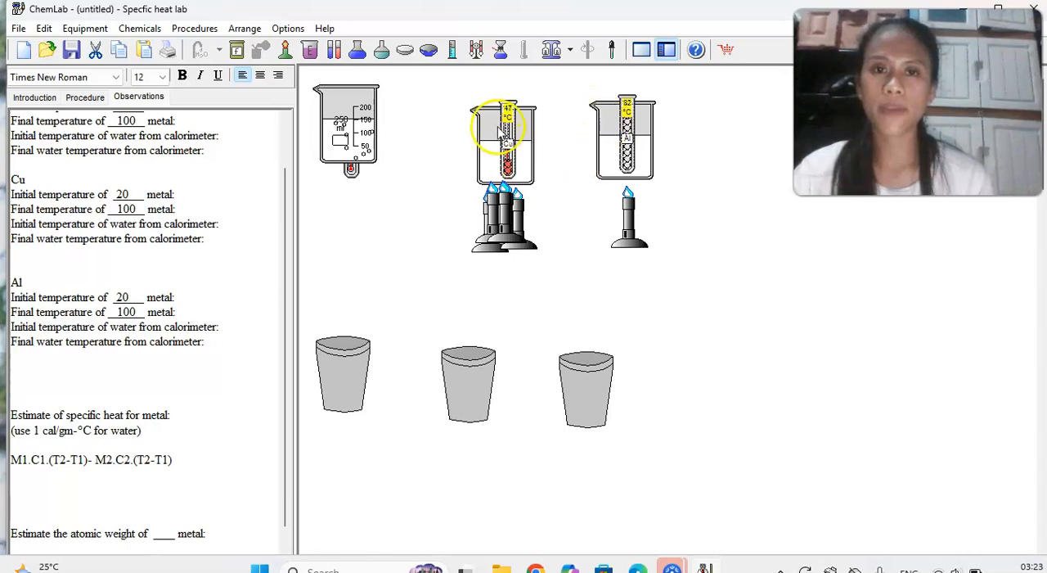
# Close the first calorimeter with a thermometer, and record Fe's calorimeter water temperatures as 20 initial and 28 final.
pyautogui.click(354, 361)
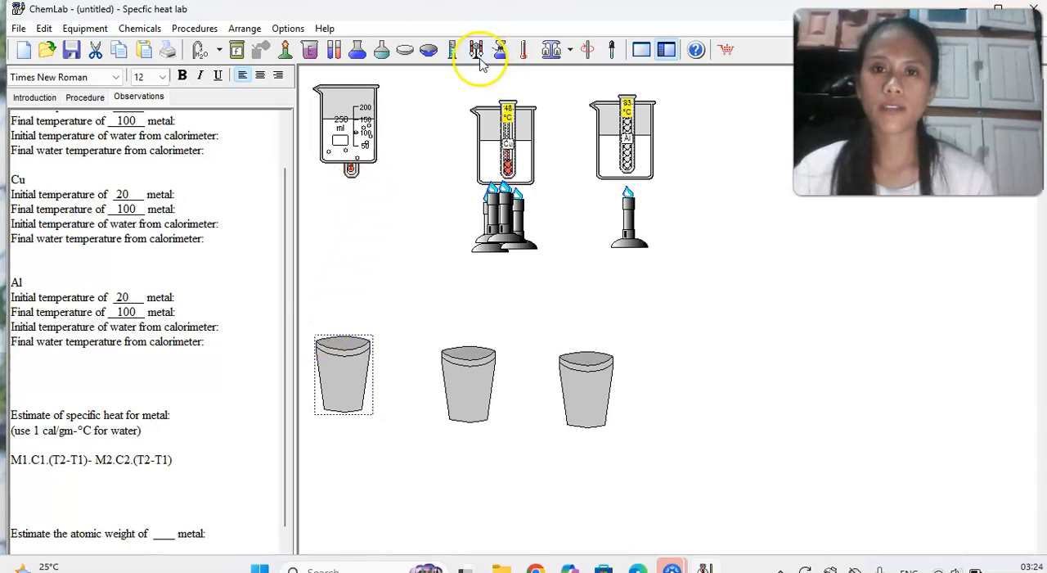
pyautogui.click(525, 52)
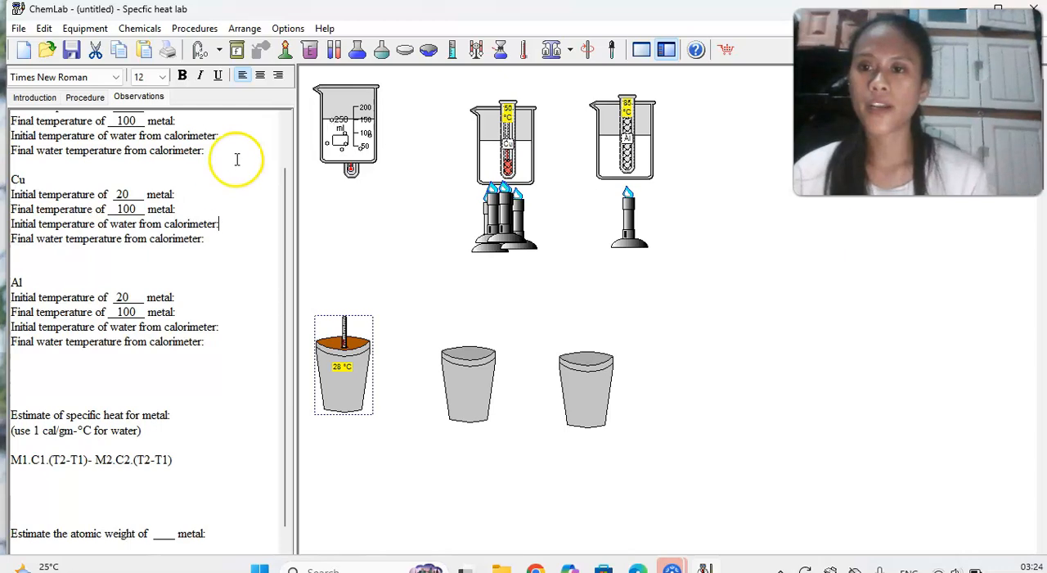
pyautogui.scroll(3, 234, 159)
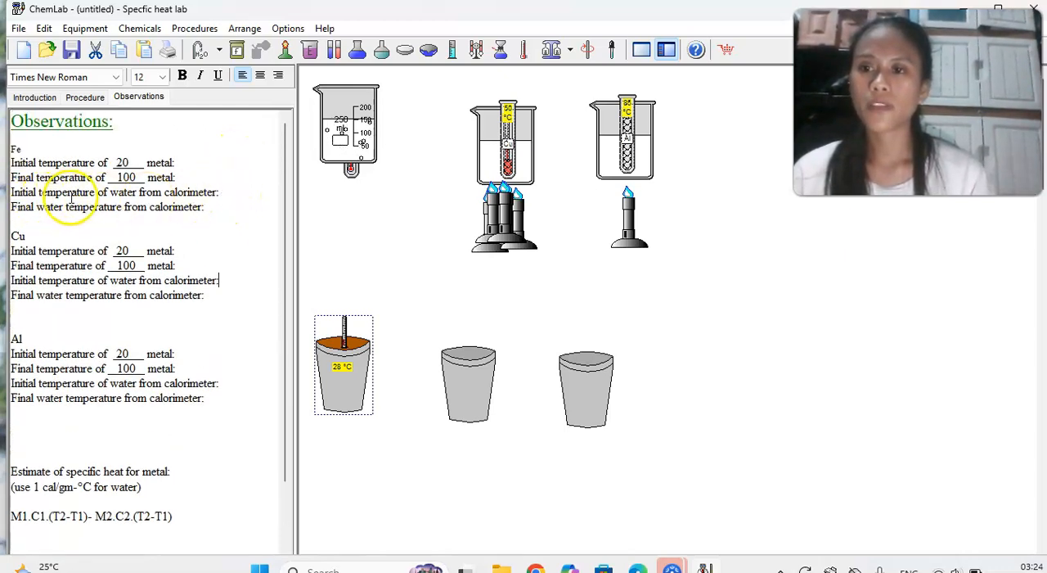
pyautogui.click(226, 193)
pyautogui.write('20')
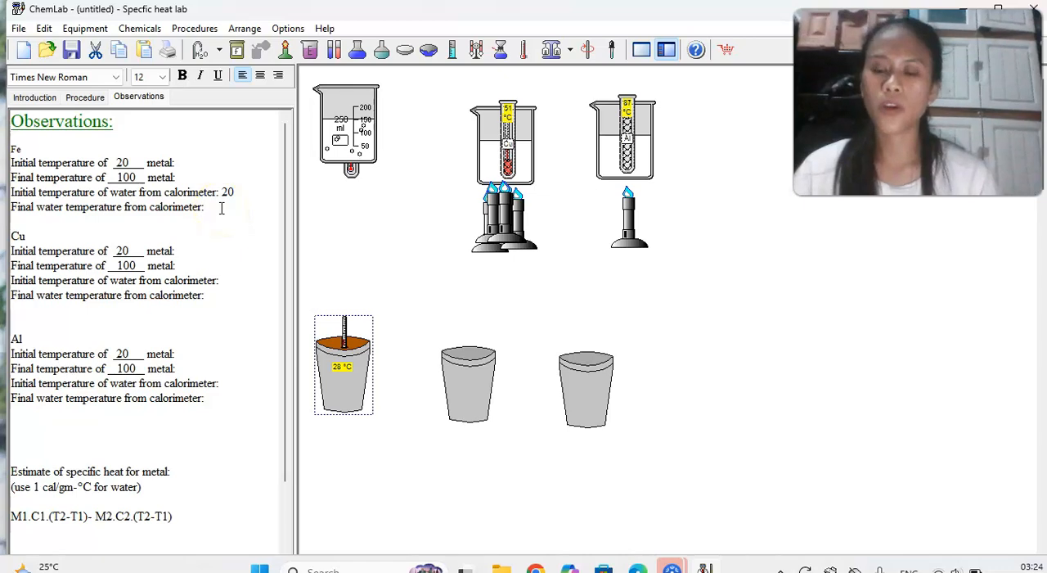
pyautogui.write('28')
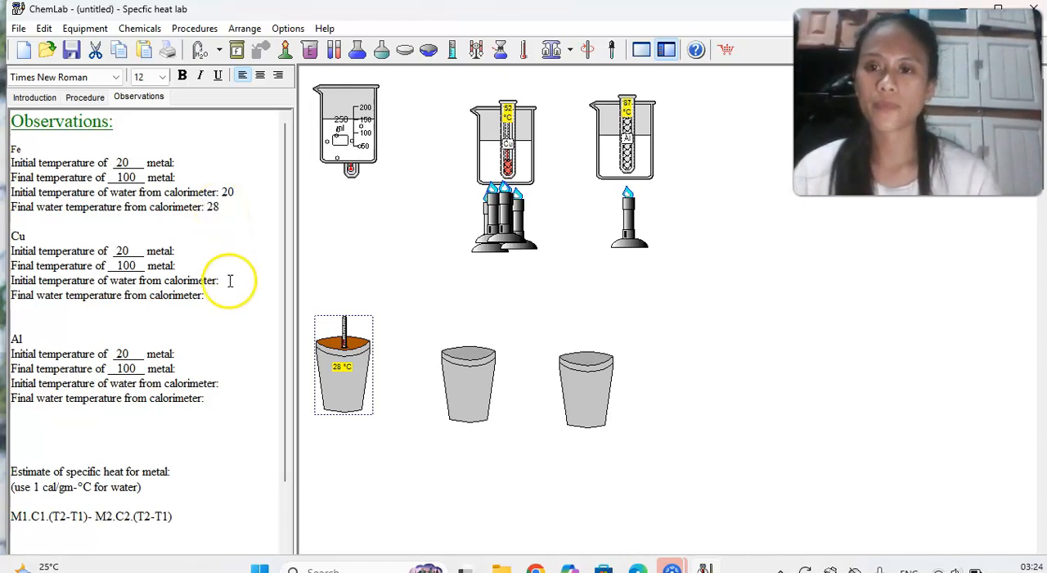
pyautogui.write('02')
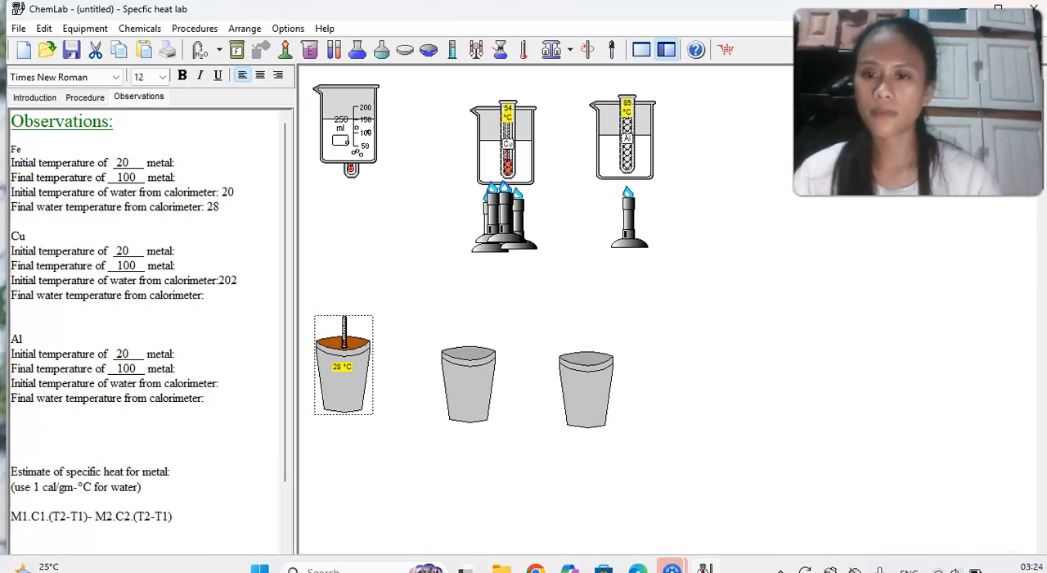
# Record 20 as the initial calorimeter water temperature for both Cu and Al in the Observations.
pyautogui.press('BackSpace')
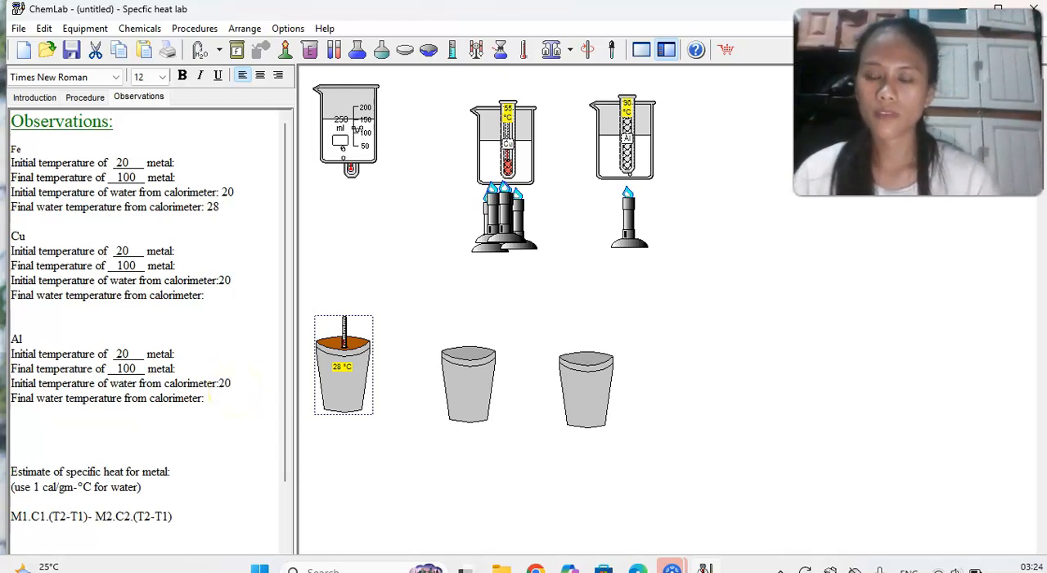
pyautogui.click(135, 250)
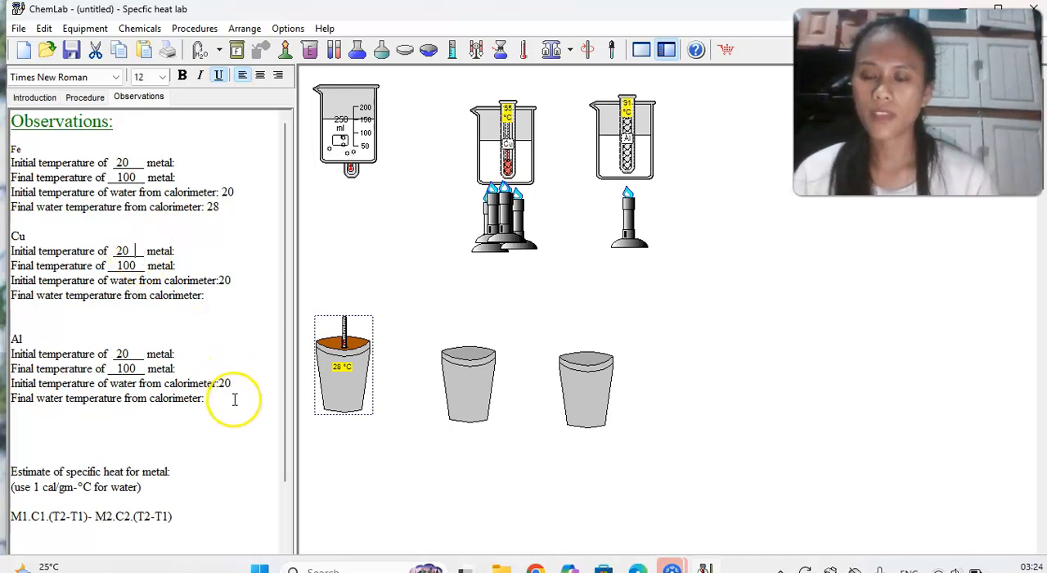
pyautogui.scroll(-2, 234, 399)
pyautogui.click(210, 428)
pyautogui.scroll(2, 127, 262)
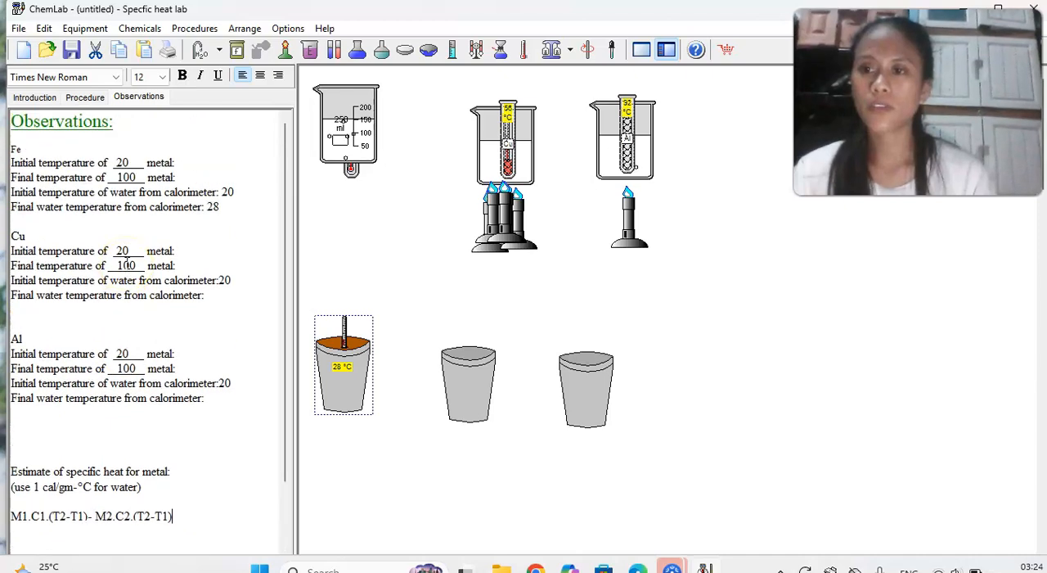
# Start a new line beneath the specific heat formula with the metal's mass, "100g .".
pyautogui.scroll(-2, 255, 406)
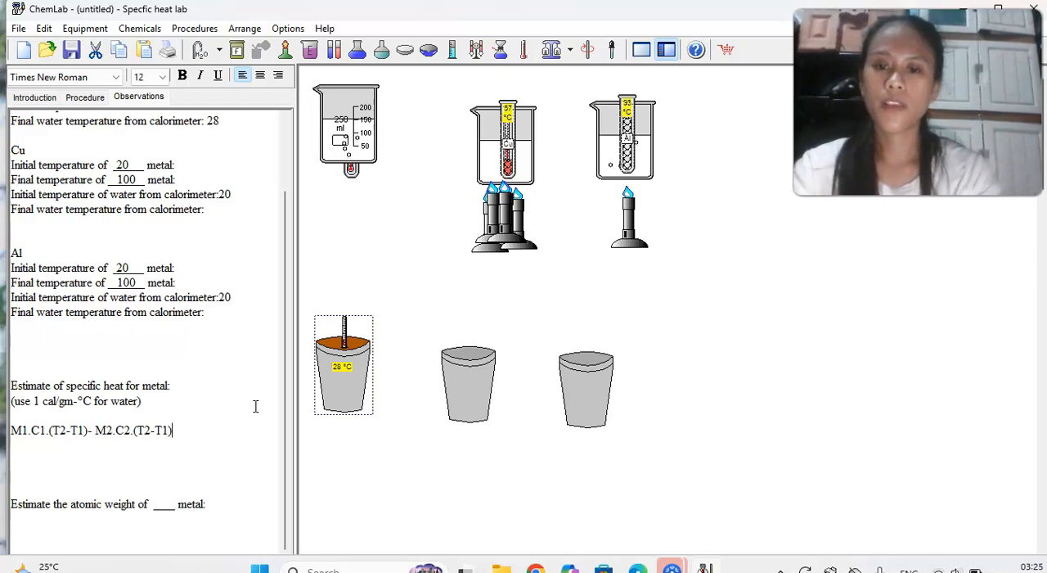
pyautogui.click(173, 431)
pyautogui.press('Return')
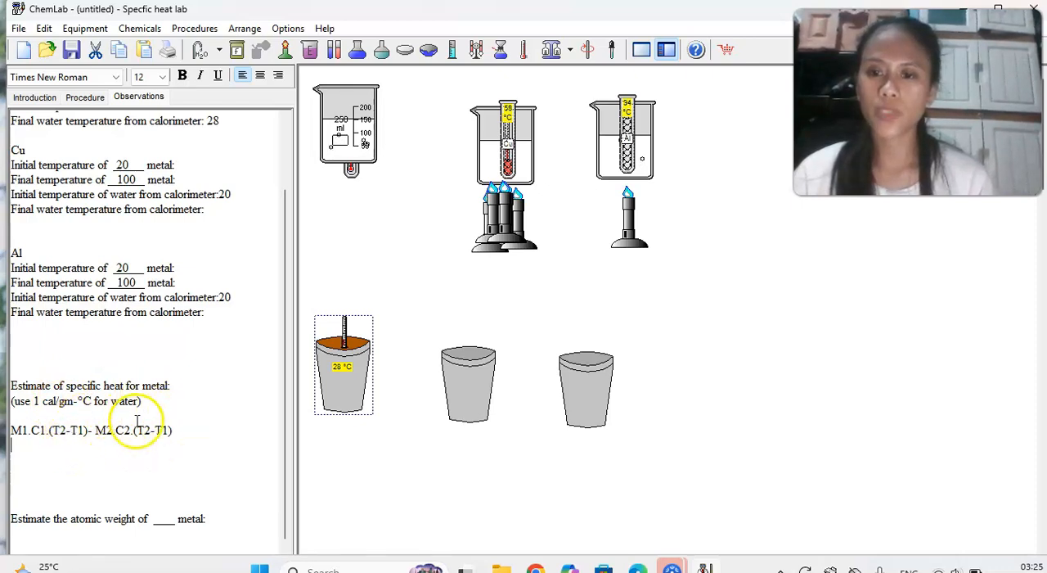
pyautogui.write('1')
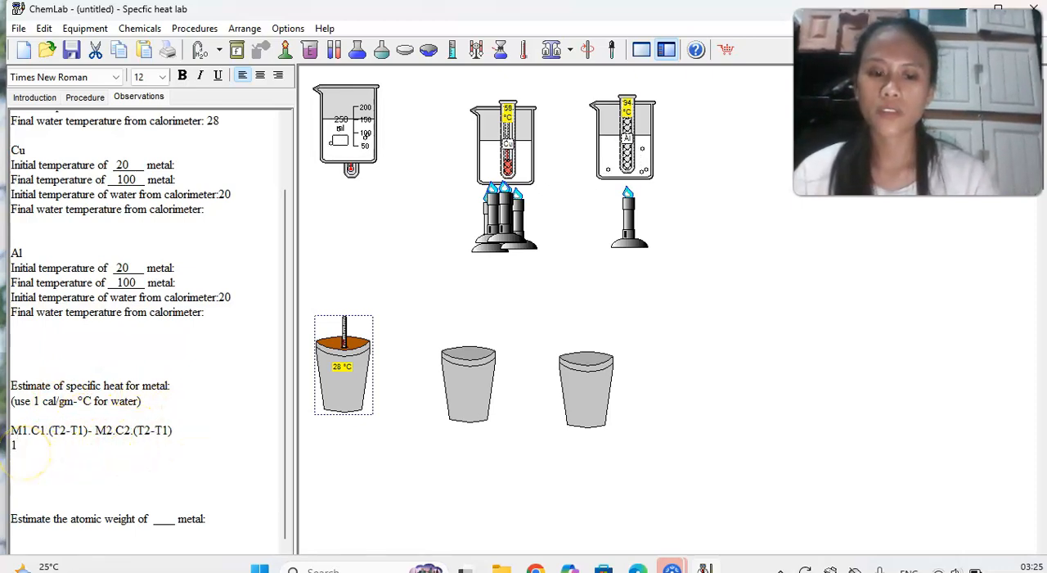
pyautogui.write('00 GR')
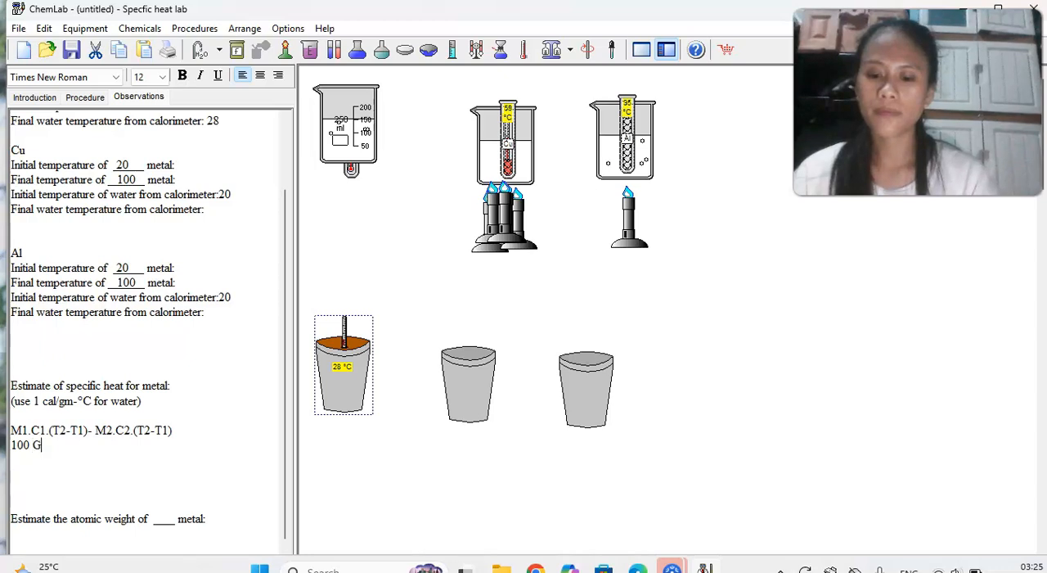
pyautogui.press('BackSpace')
pyautogui.press('BackSpace')
pyautogui.press('BackSpace')
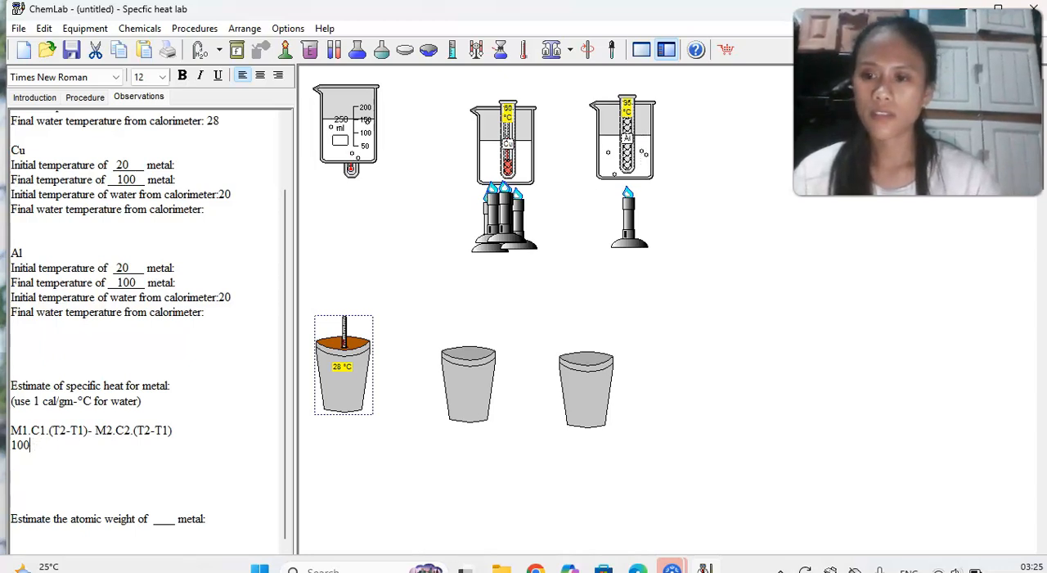
pyautogui.press('capslock')
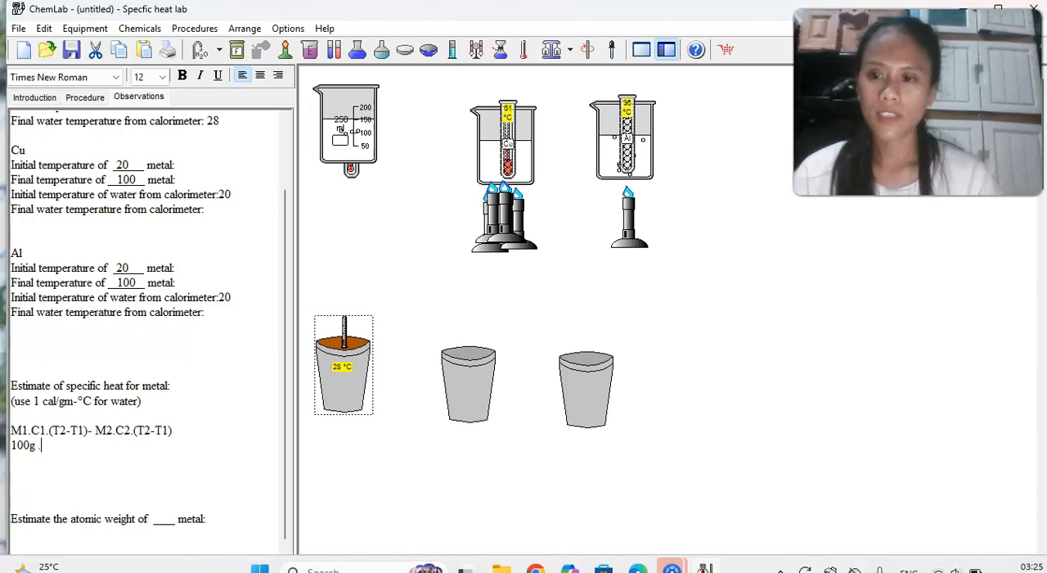
# Add the unknown specific heat to the substituted equation as a capitalized "C1".
pyautogui.write('1')
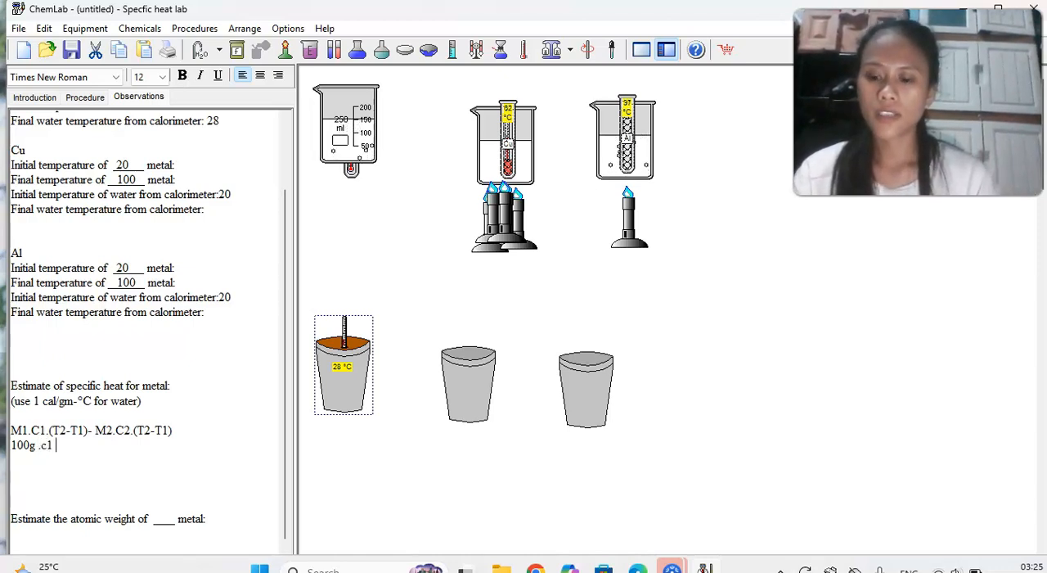
pyautogui.press('BackSpace')
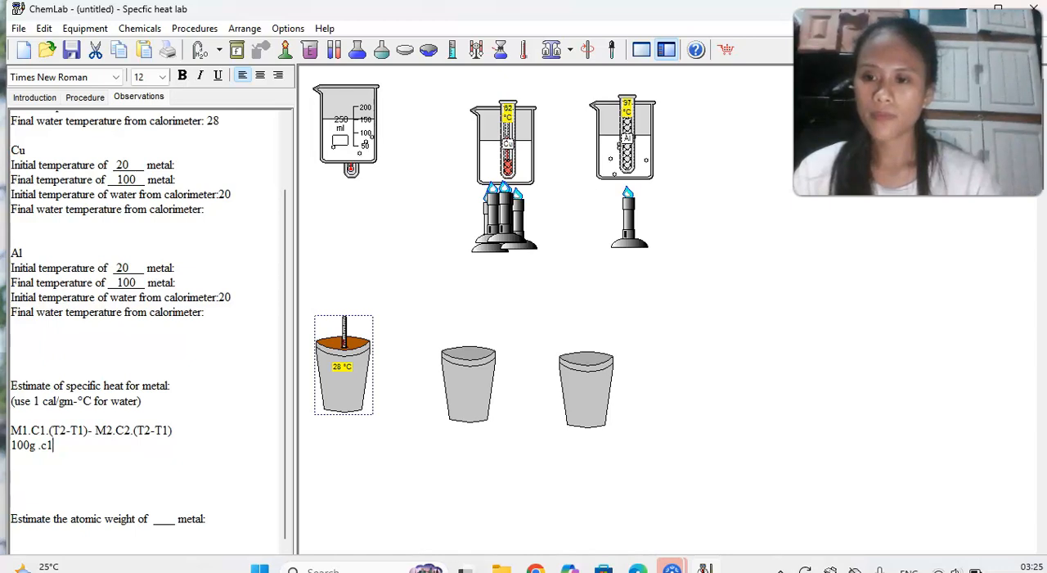
pyautogui.press('BackSpace')
pyautogui.press('BackSpace')
pyautogui.press('capslock')
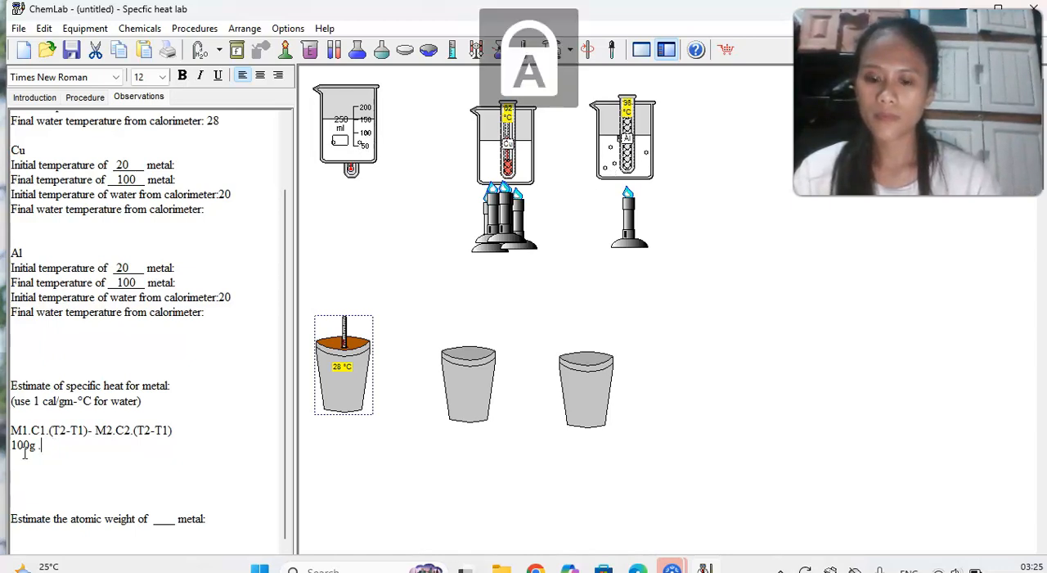
pyautogui.press('capslock')
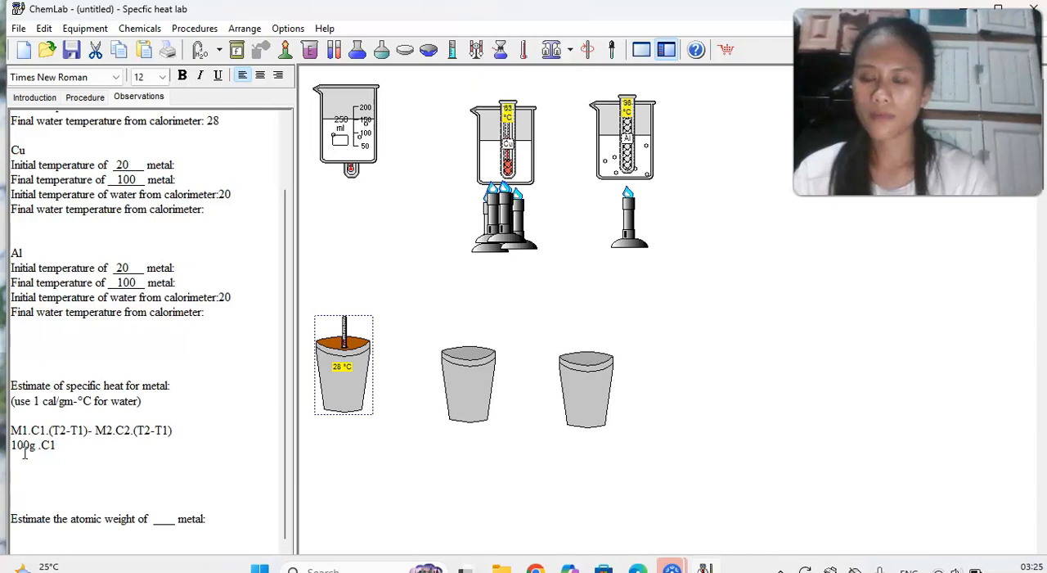
# Add the metal's temperature difference ".( 100-28)" after C1 in the substituted equation.
pyautogui.write('.(')
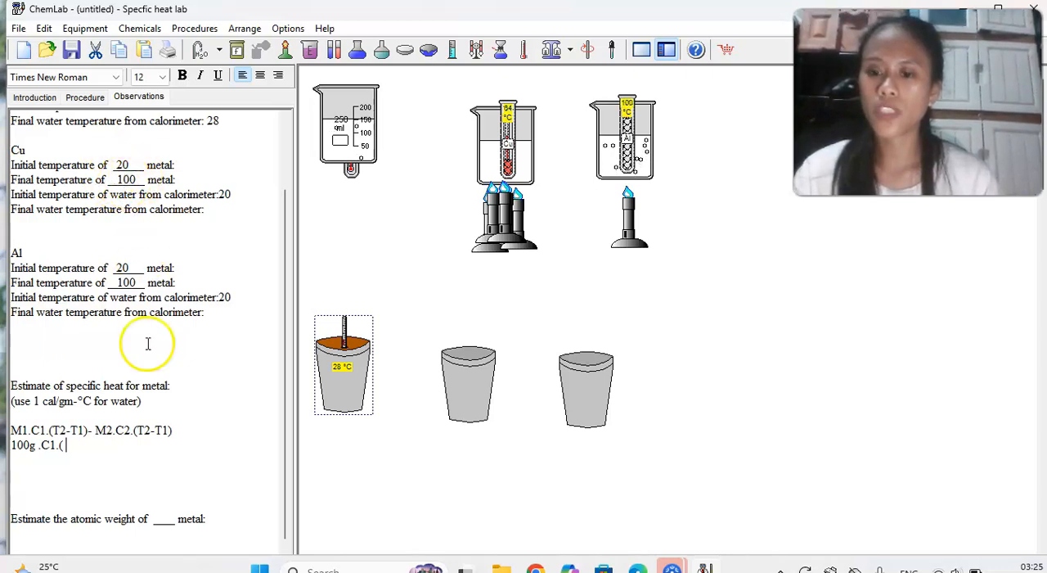
pyautogui.write('0-280')
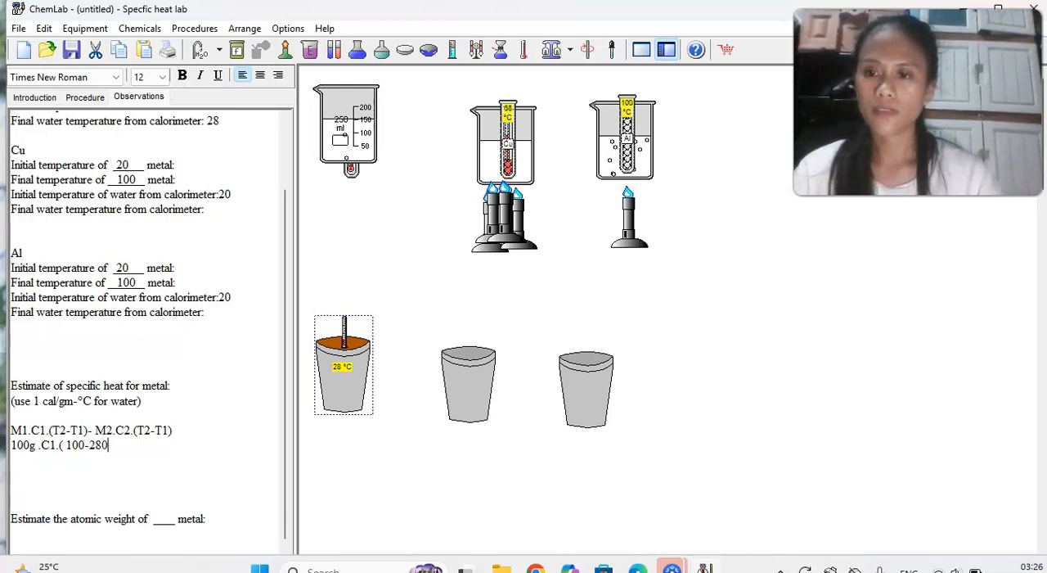
pyautogui.press('BackSpace')
pyautogui.write(')')
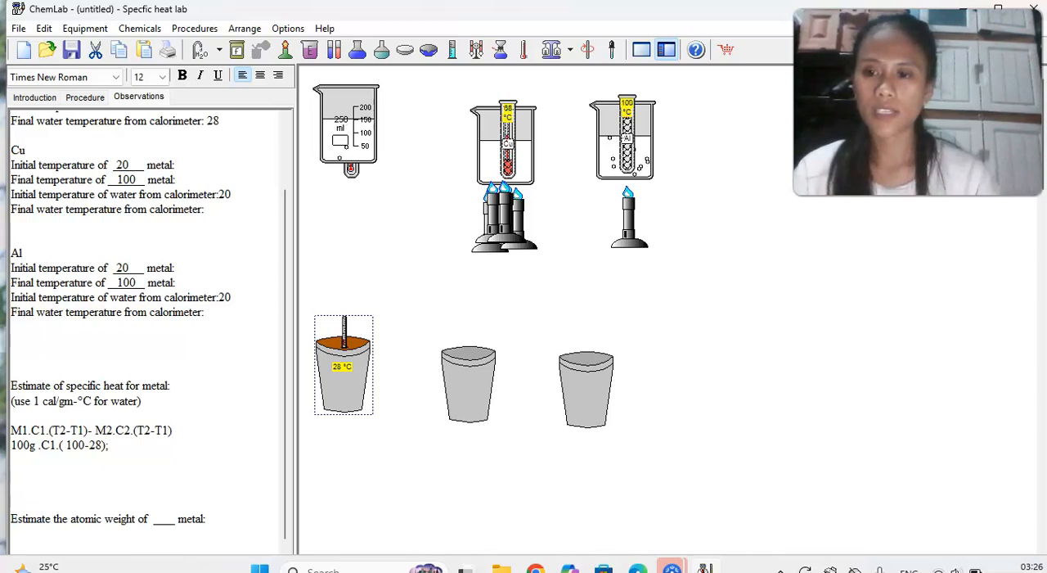
pyautogui.write('- ')
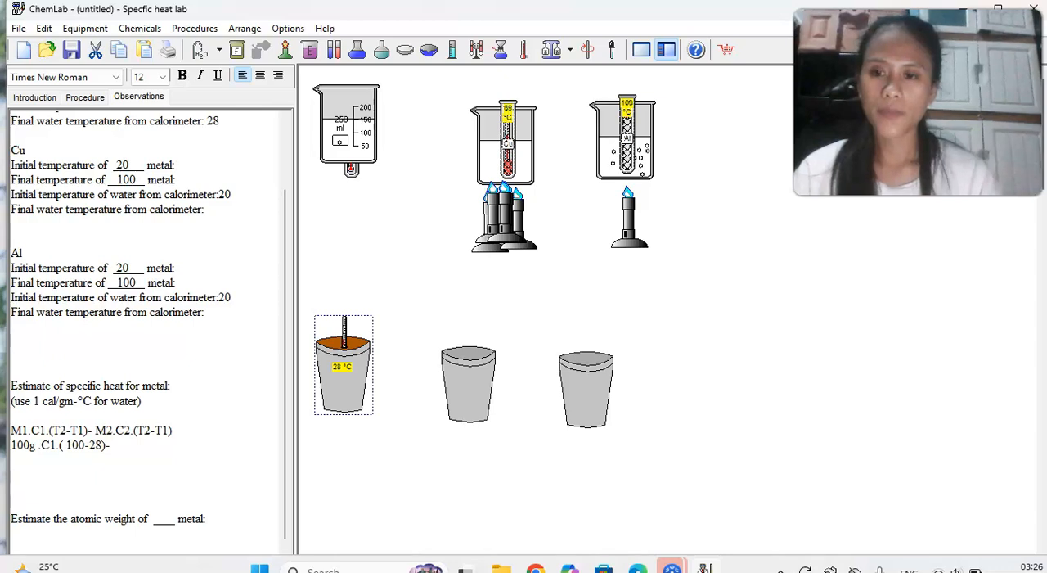
pyautogui.write('1')
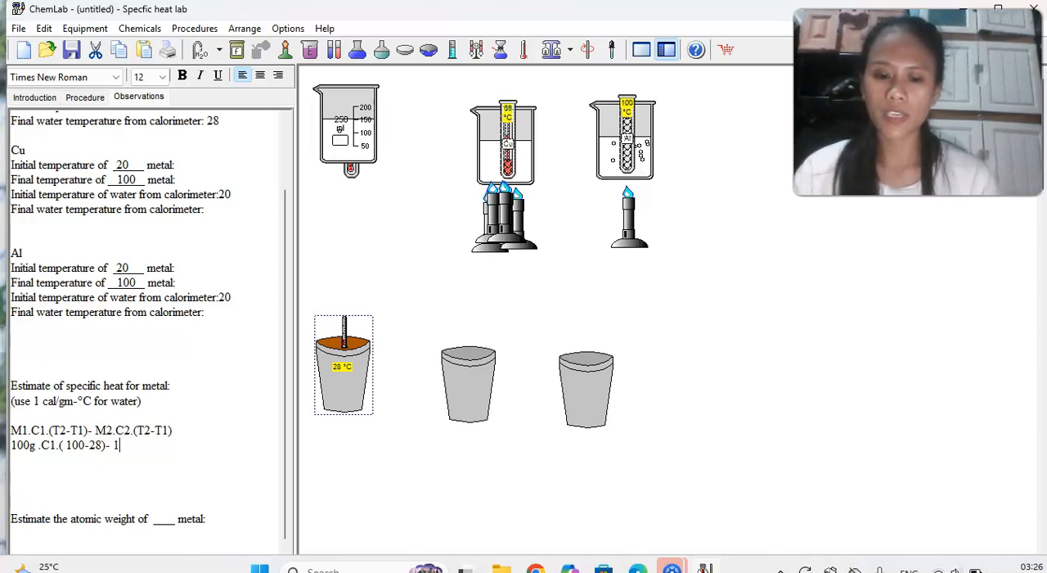
pyautogui.write('00')
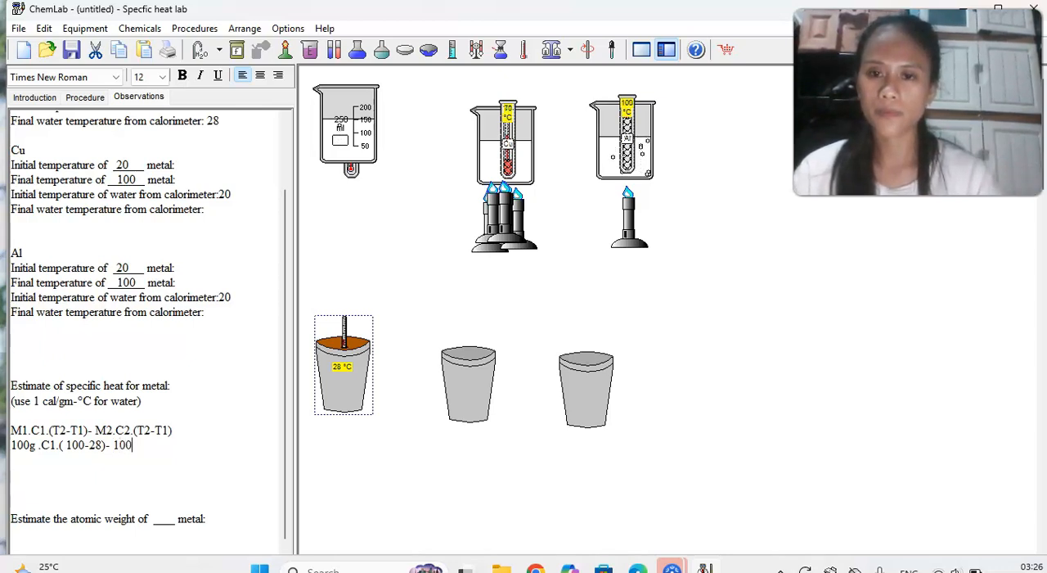
pyautogui.write('gr')
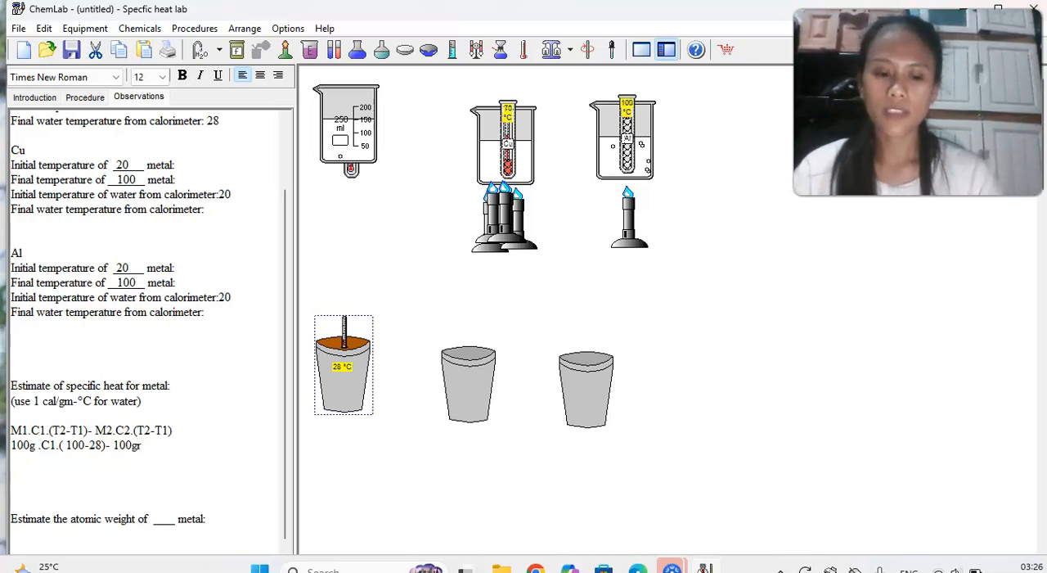
pyautogui.write('.')
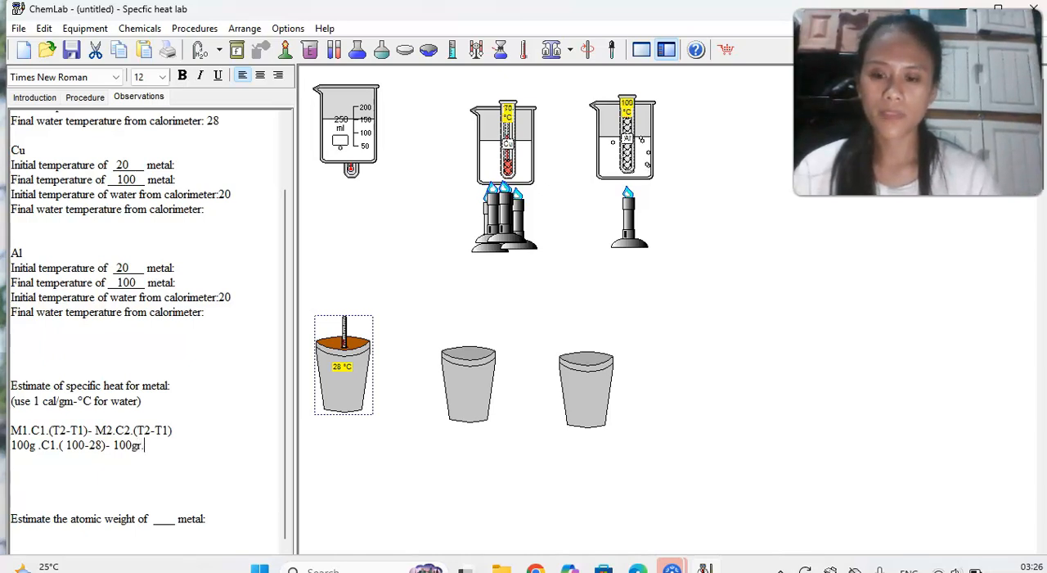
pyautogui.write('1.(')
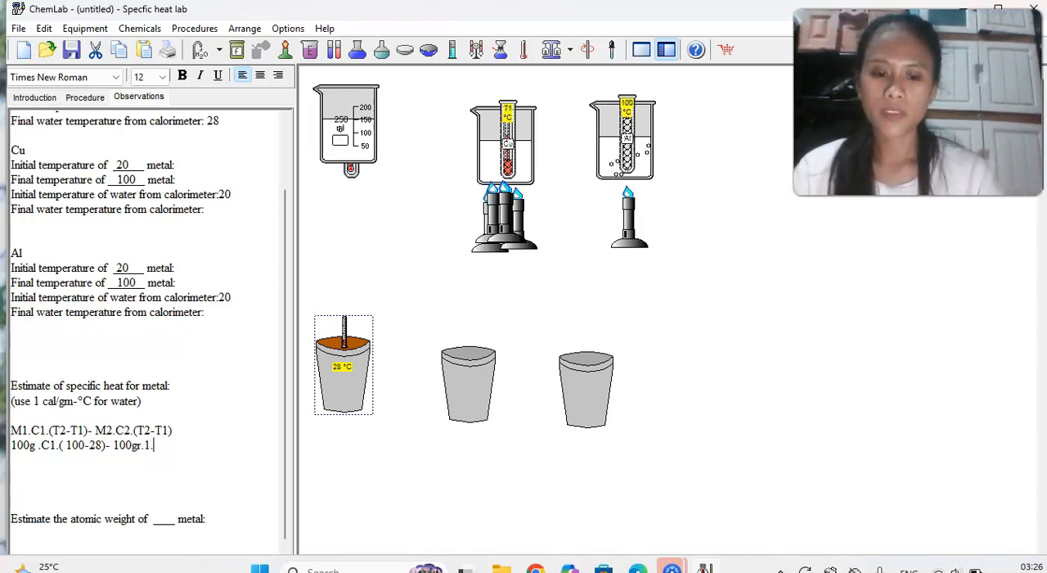
# Check the iron calorimeter temperatures and complete the substituted equation with the water's temperature difference, "28-20)".
pyautogui.click(205, 209)
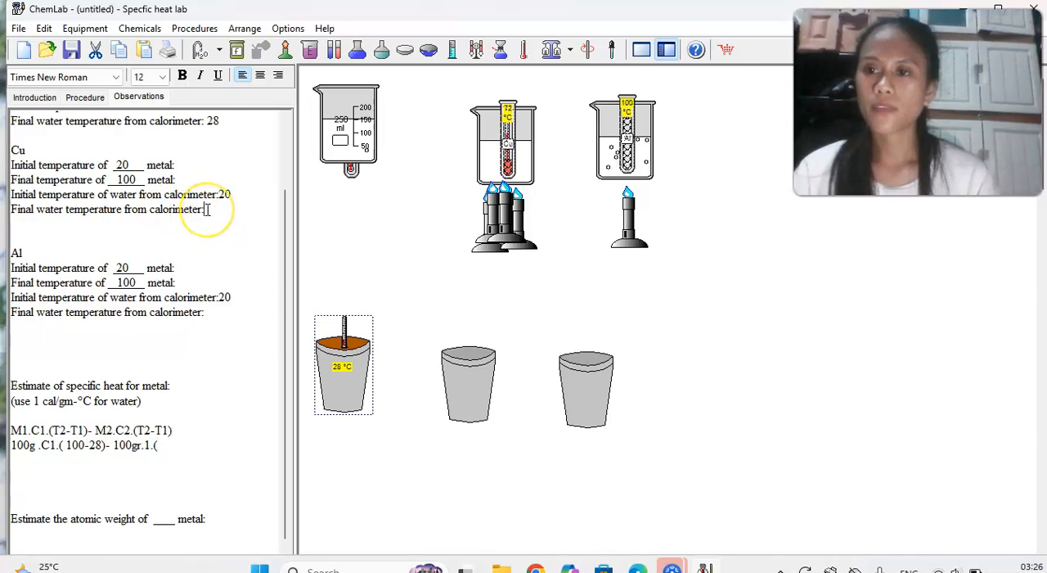
pyautogui.scroll(2, 205, 210)
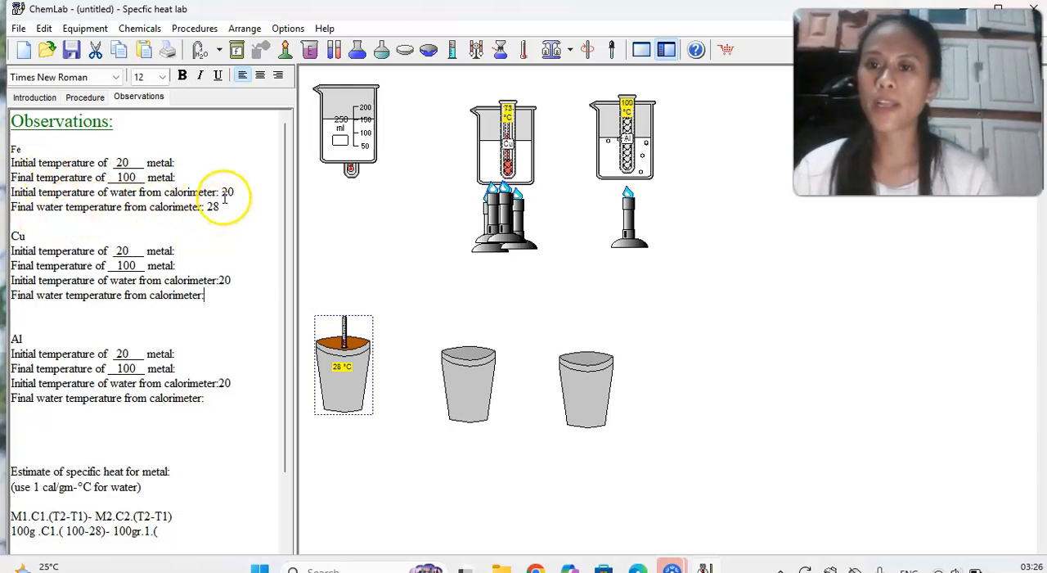
pyautogui.scroll(-3, 230, 198)
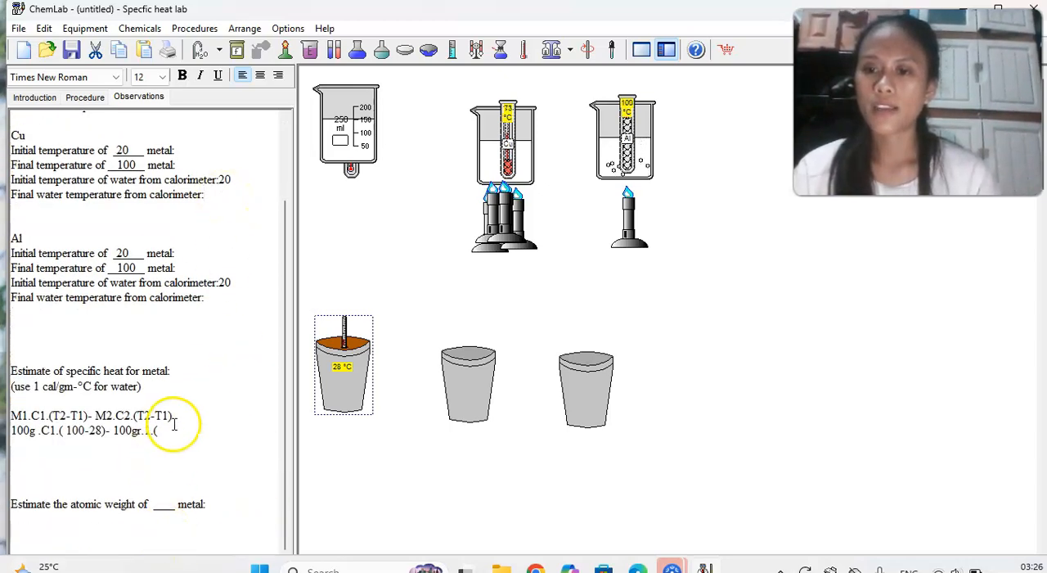
pyautogui.write('2')
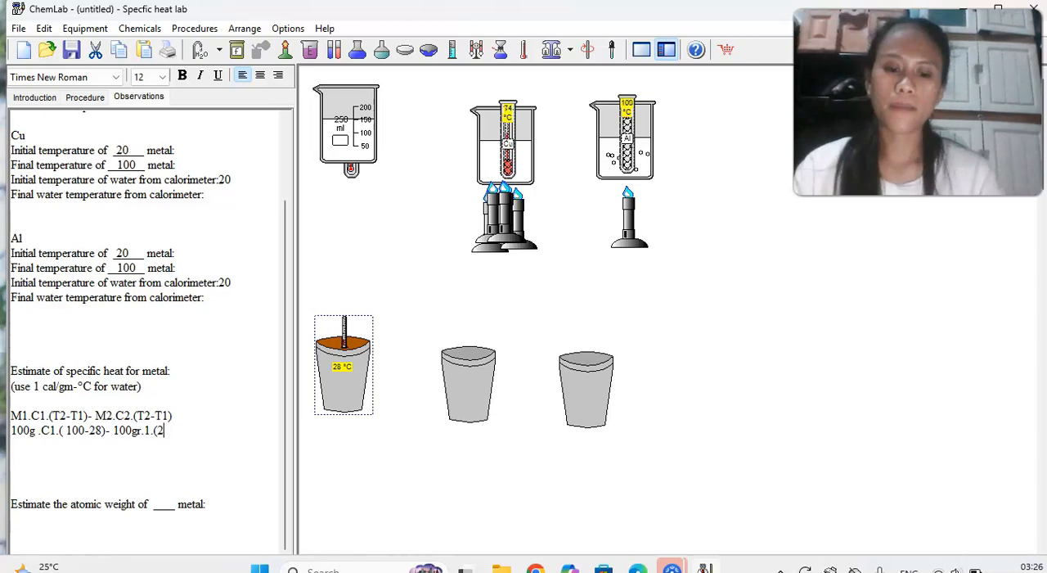
pyautogui.write('8-2')
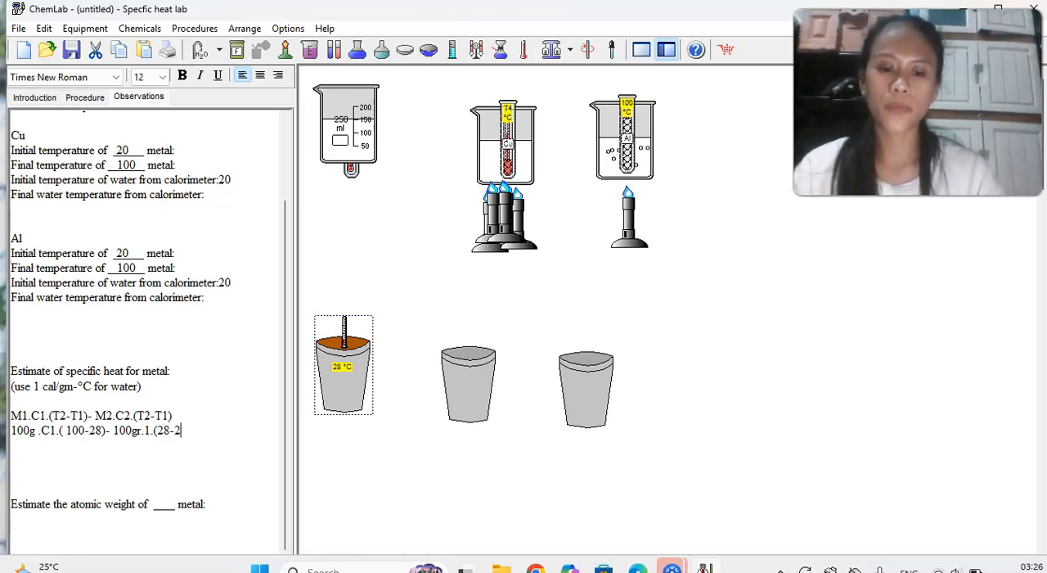
pyautogui.write('0')
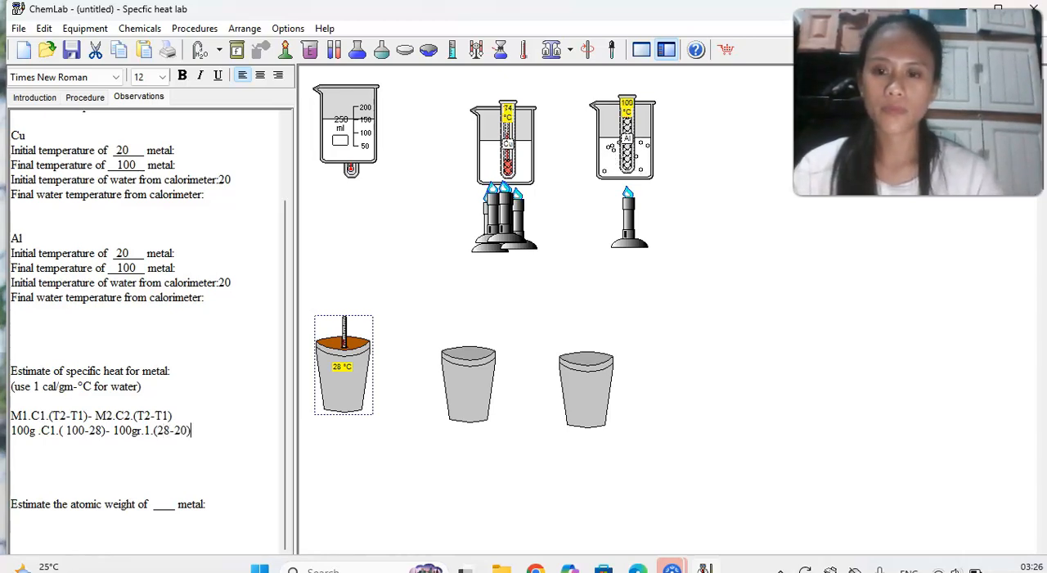
# Write the simplified equation "100.C1.72 - 100.1.8" on a new line, with C1 capitalized.
pyautogui.press('Return')
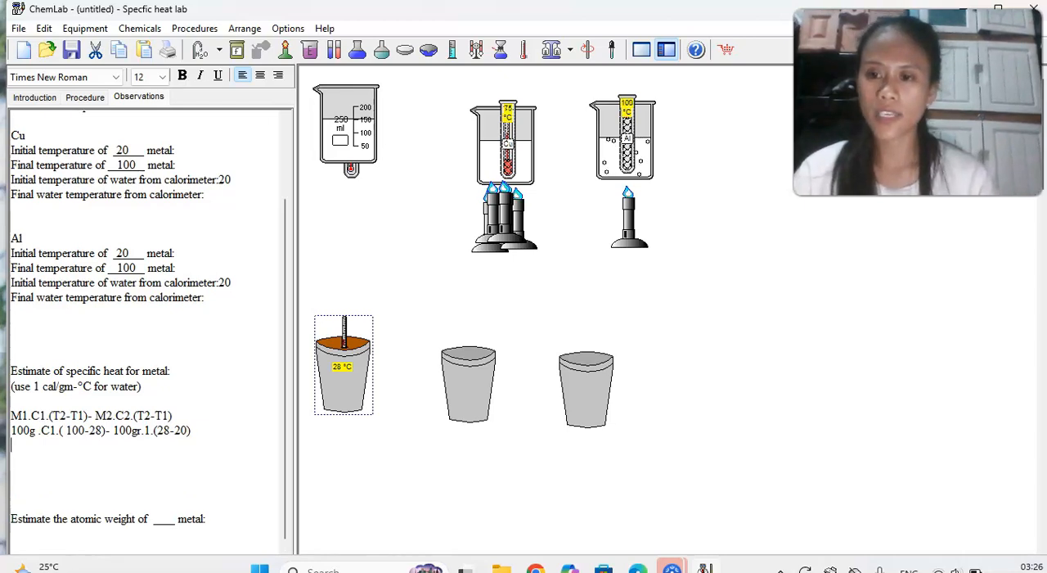
pyautogui.write('100')
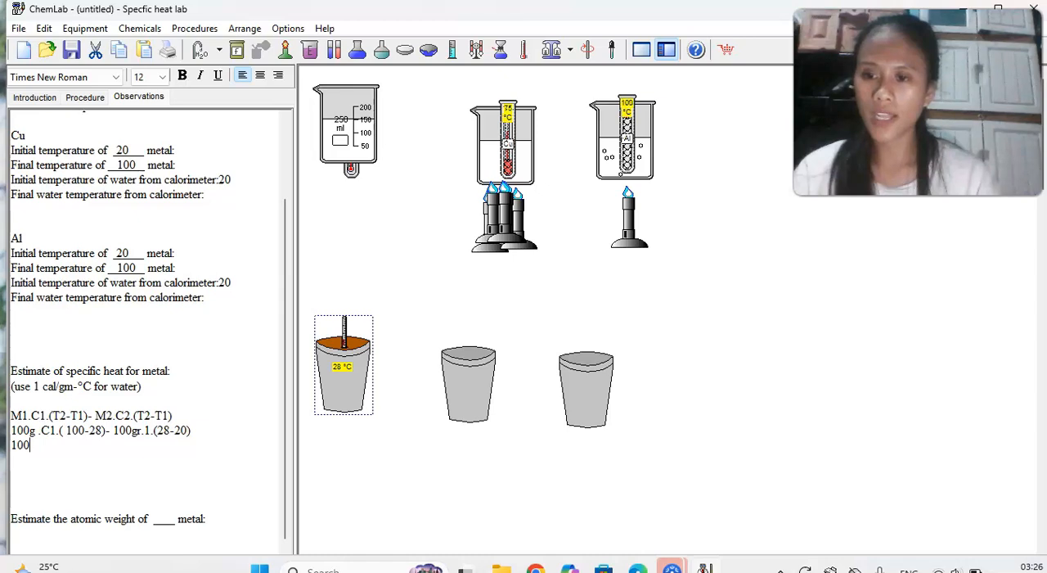
pyautogui.write('.c1')
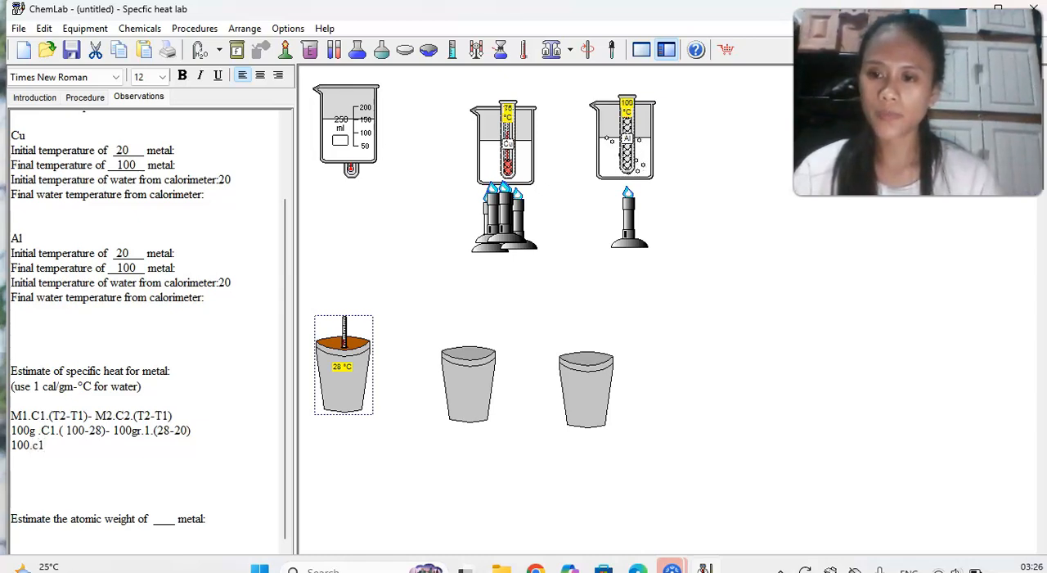
pyautogui.press('BackSpace')
pyautogui.press('BackSpace')
pyautogui.press('capslock')
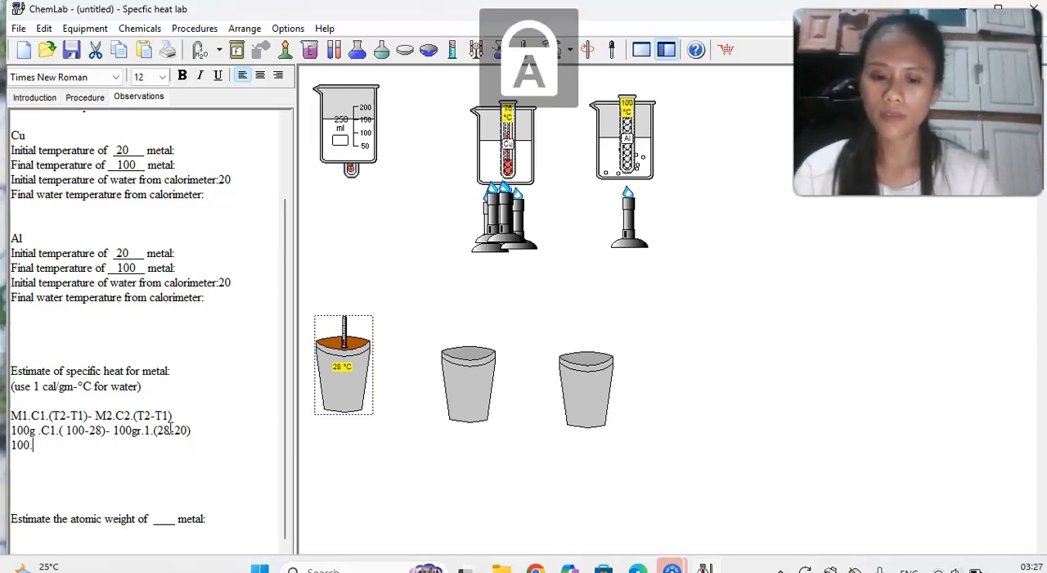
pyautogui.write('C1.')
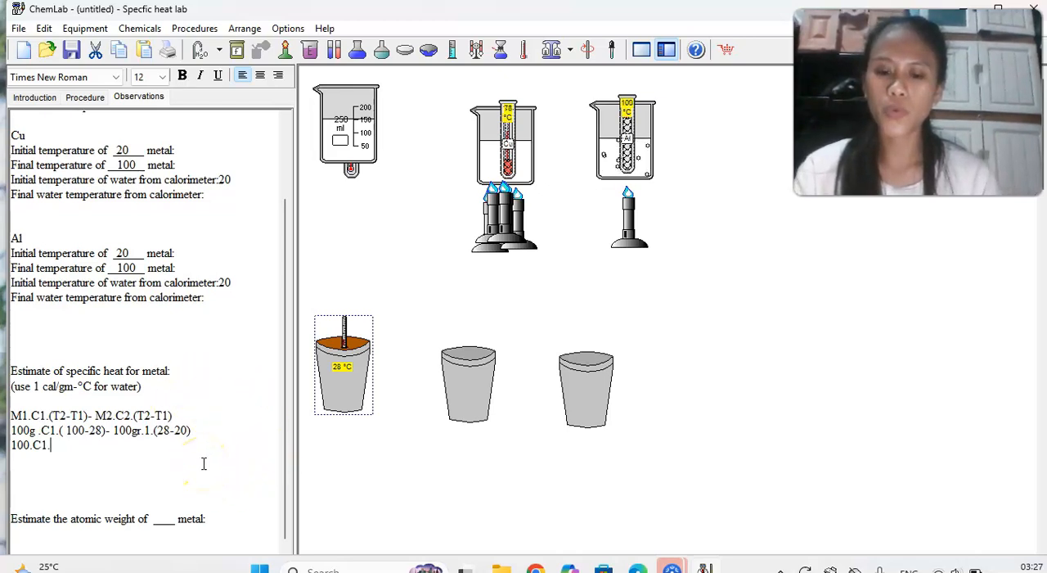
pyautogui.write('72 -')
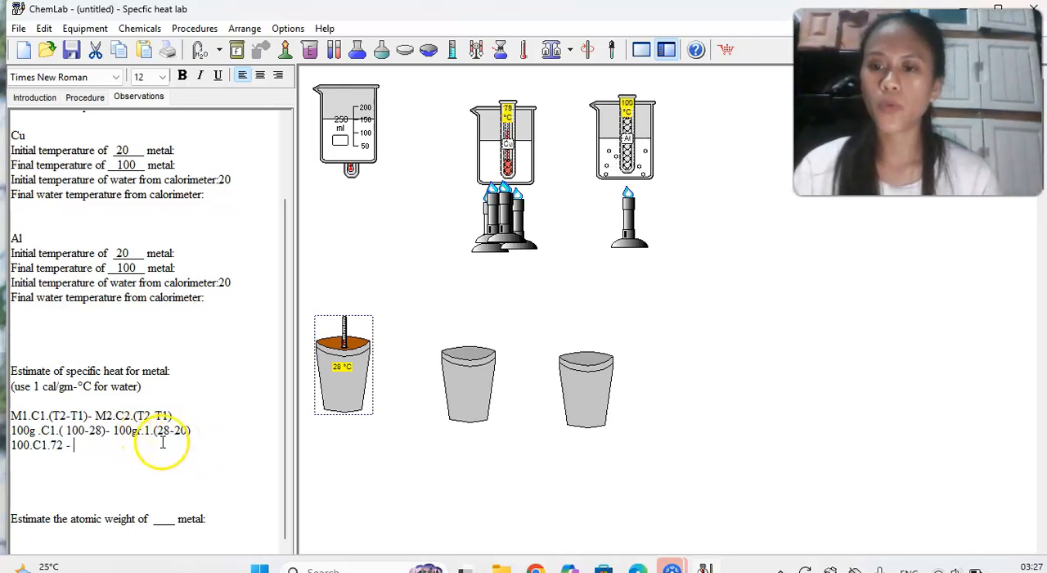
pyautogui.write('00')
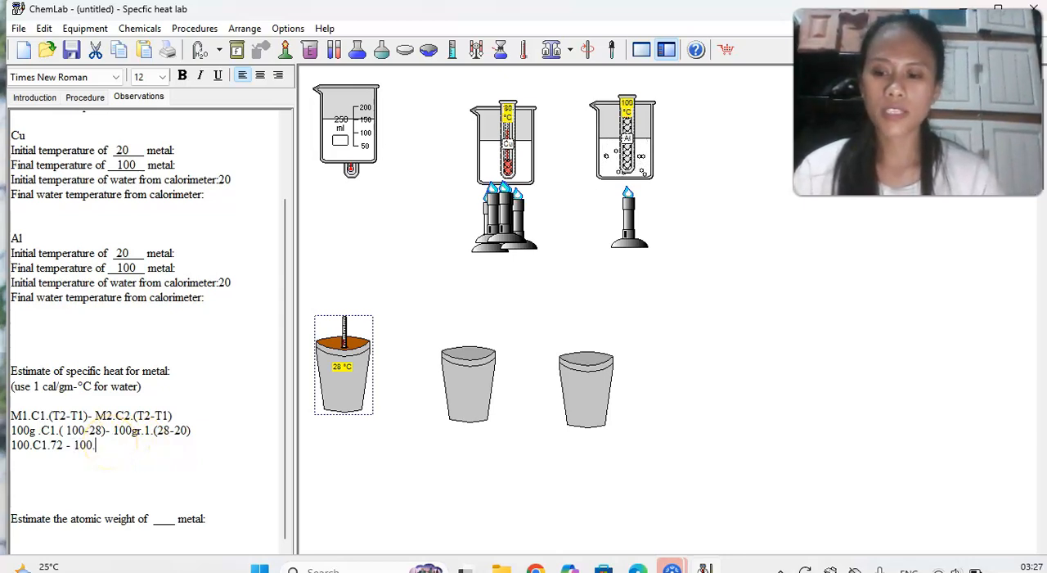
pyautogui.write('.1.8')
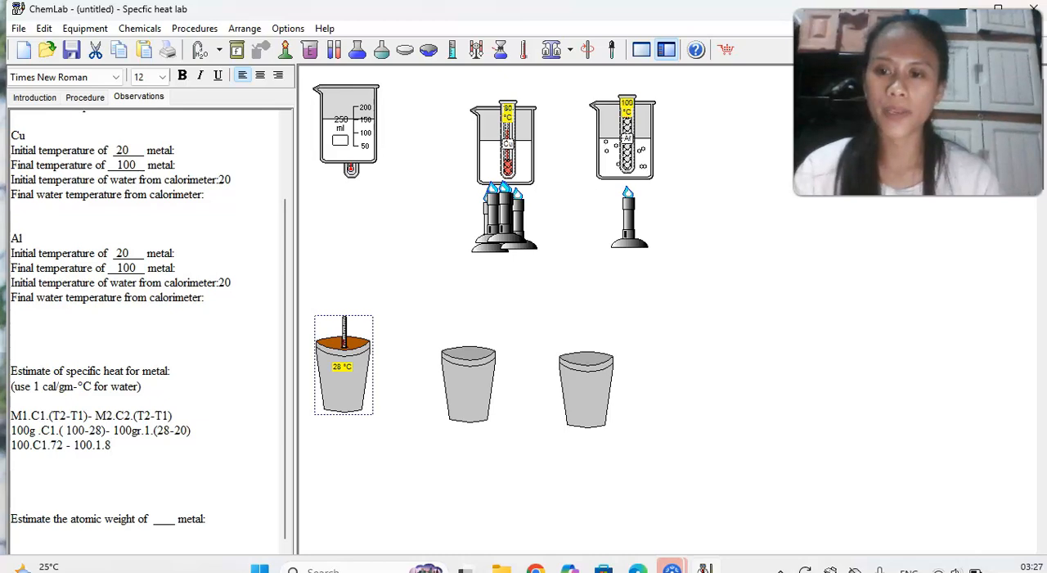
# Add the multiplied-out equation "7200 C1-800" on a new line beneath the simplified one.
pyautogui.press('Return')
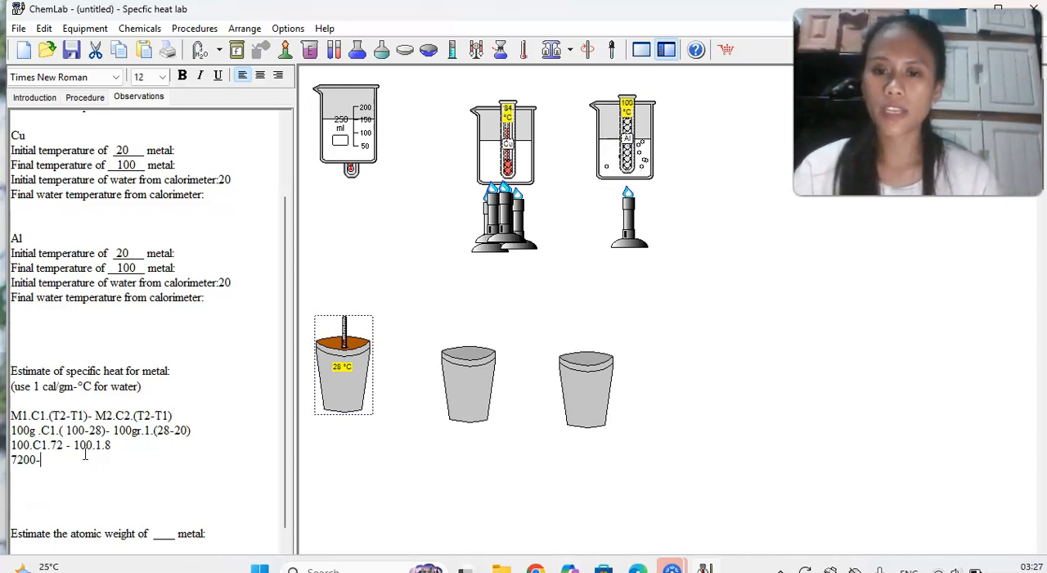
pyautogui.write('800')
pyautogui.click(35, 458)
pyautogui.write('C')
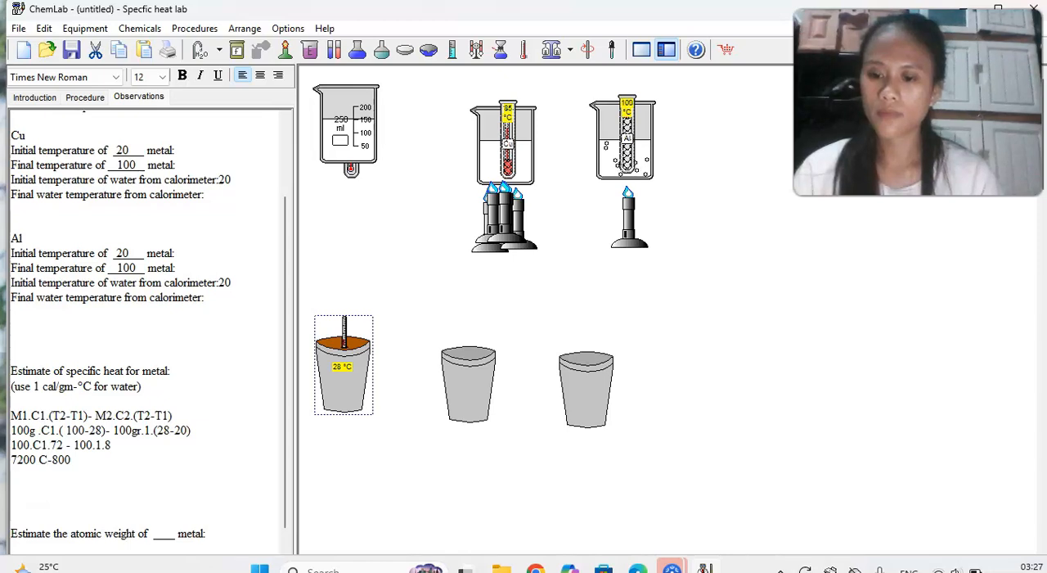
pyautogui.write('1')
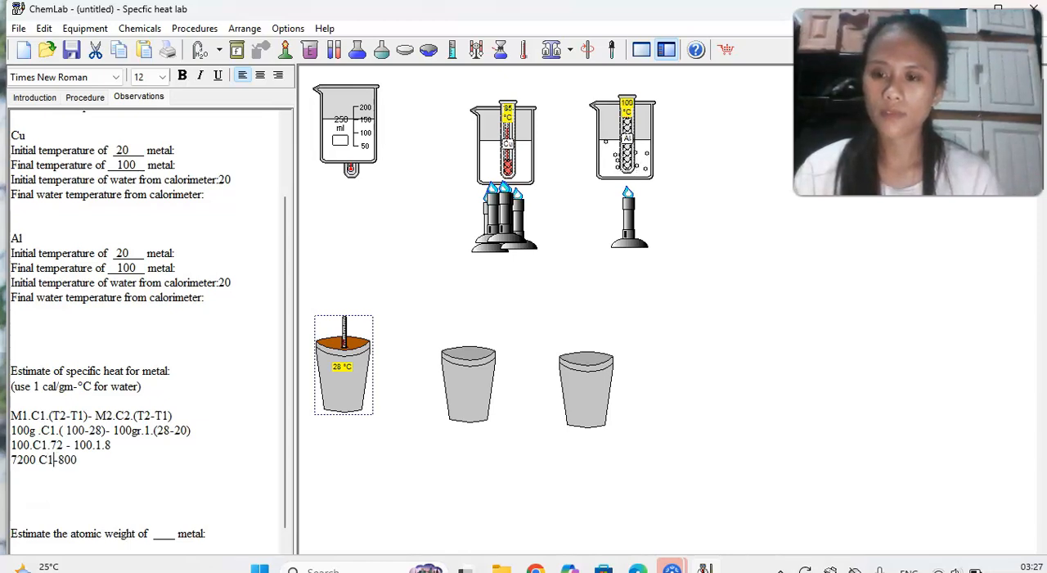
# Write the solution "C1 800 : 7200 = 0,1" on a new line, followed by the words "UNTUK LO".
pyautogui.click(85, 460)
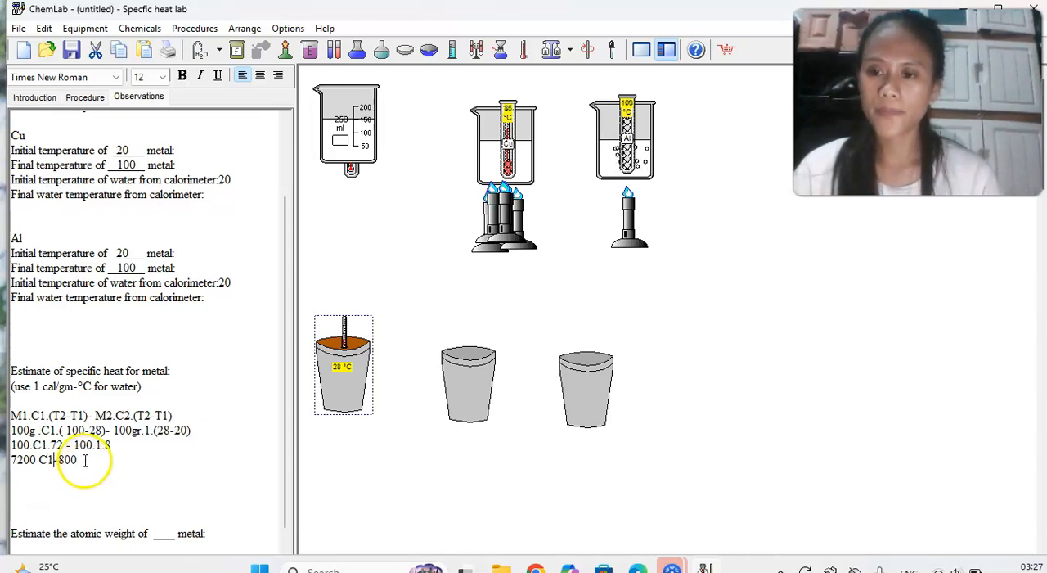
pyautogui.press('Return')
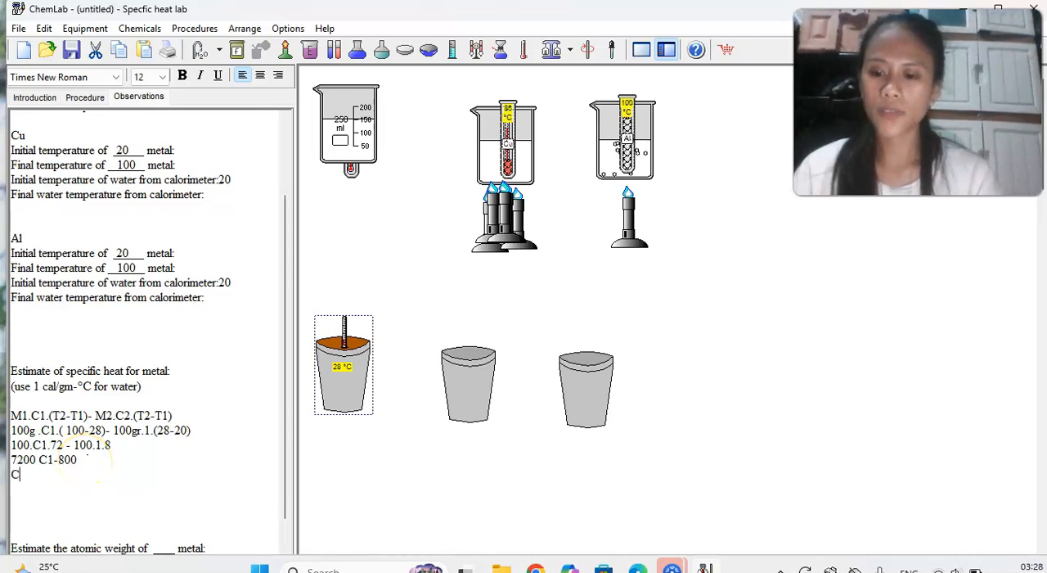
pyautogui.write('C1')
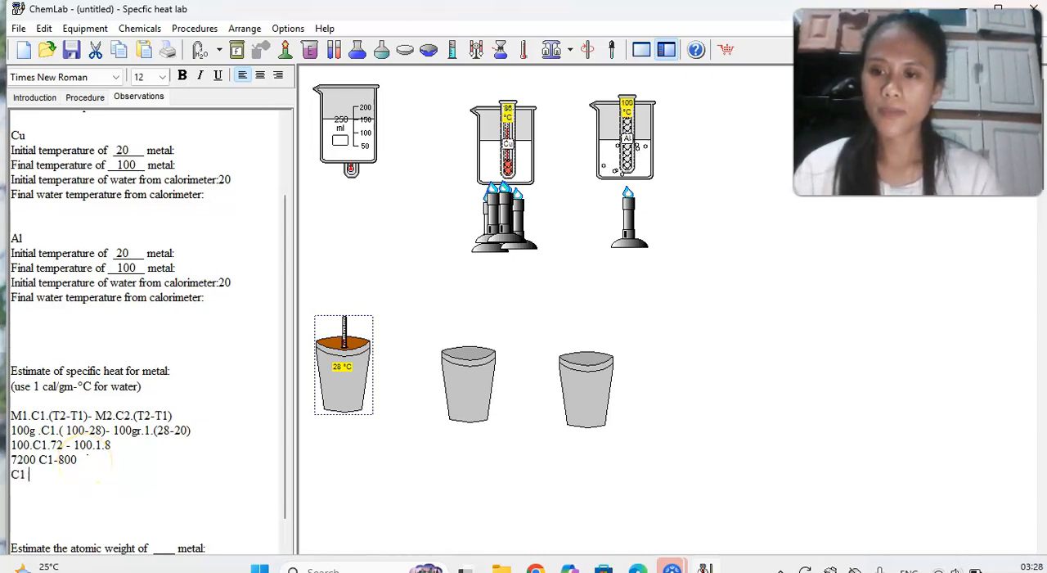
pyautogui.write(' 800')
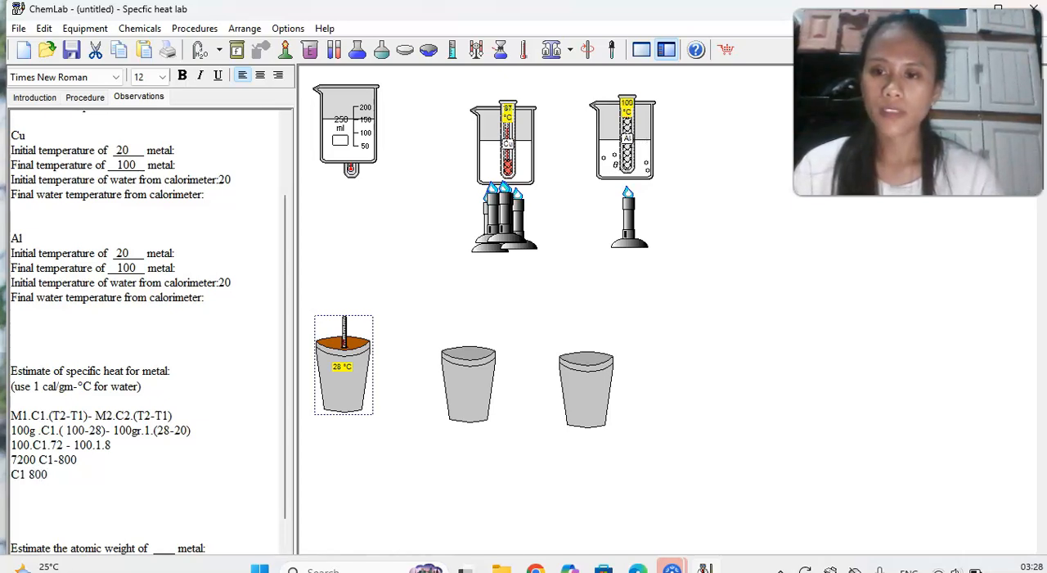
pyautogui.write(' ;')
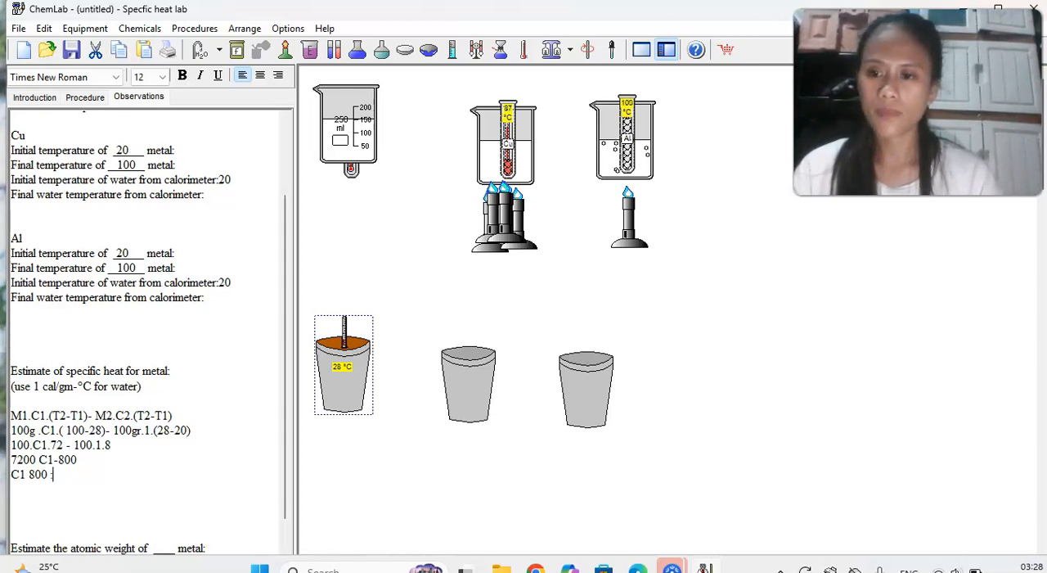
pyautogui.write(' 7200')
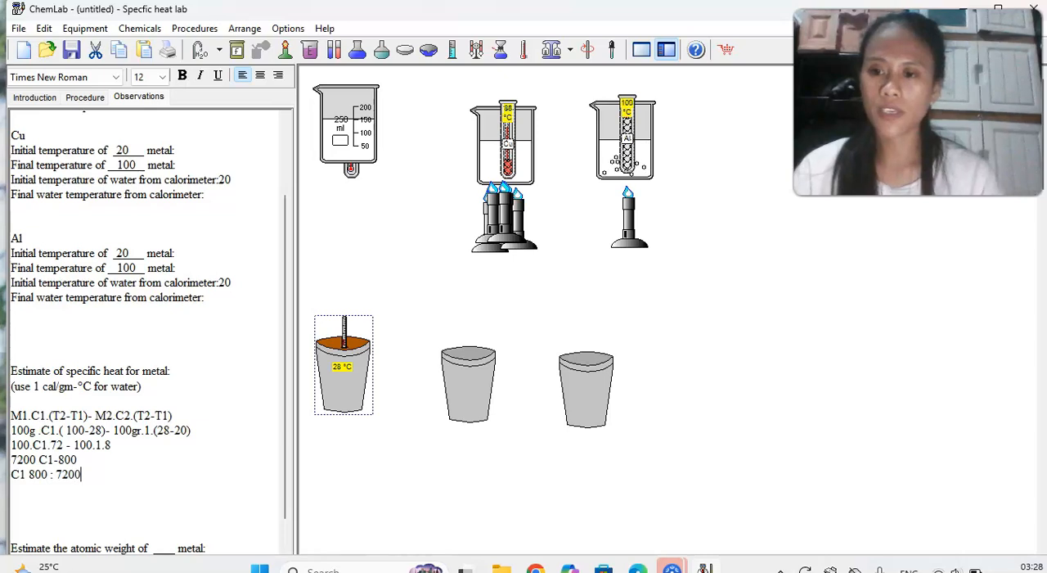
pyautogui.write(' = ')
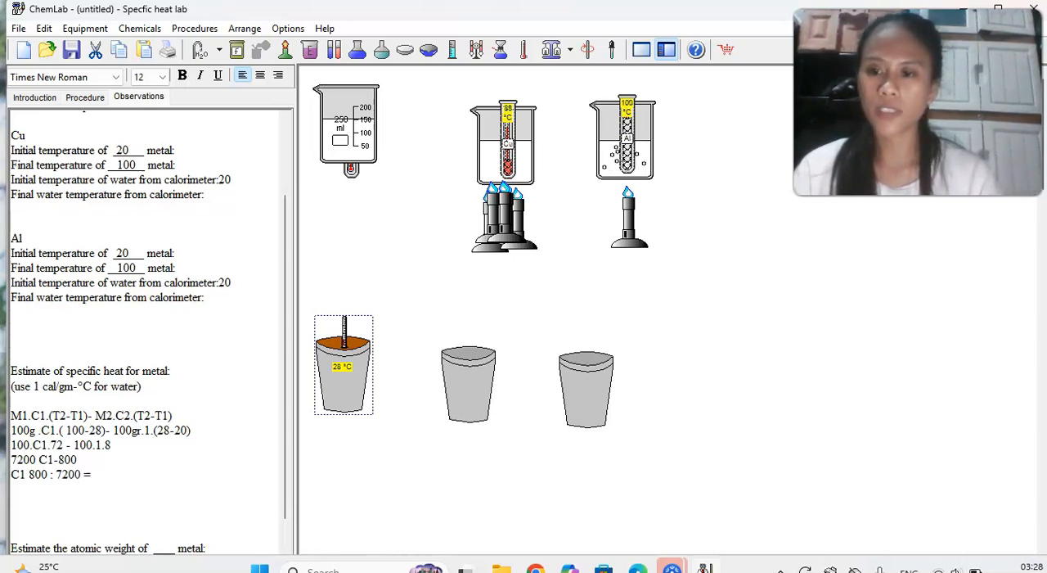
pyautogui.write('0,')
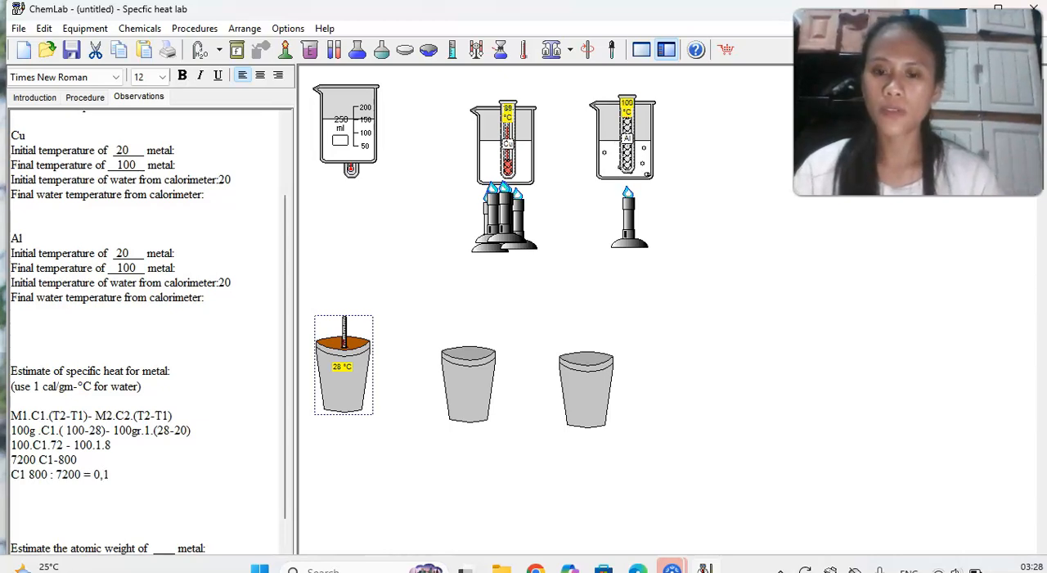
pyautogui.write('1 UNTUK LO')
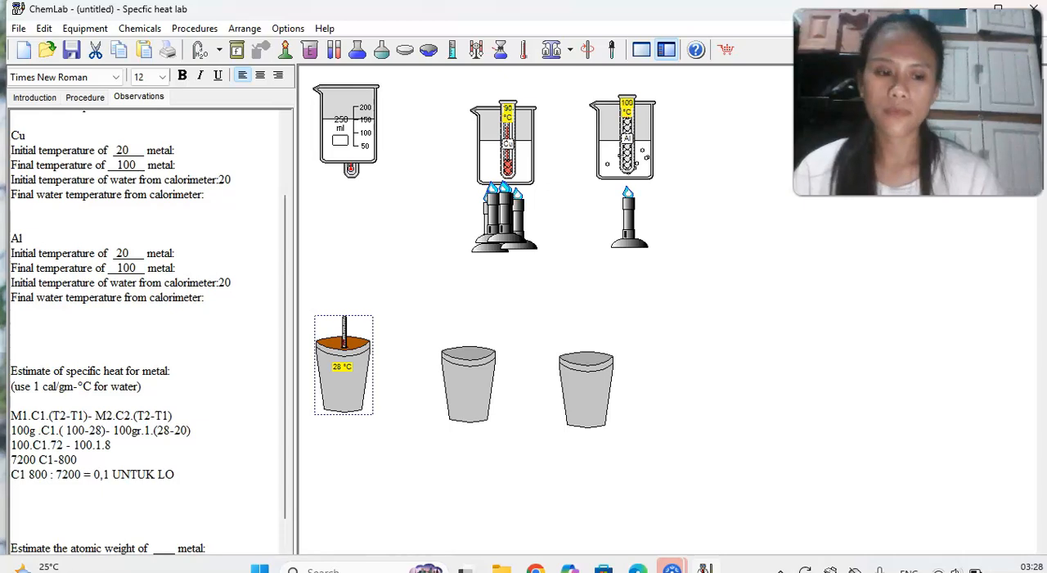
# Replace the words trailing the iron solution with a separate line below it reading "UNTUK LOGAM Fe 0,1".
pyautogui.press('BackSpace')
pyautogui.press('BackSpace')
pyautogui.press('BackSpace')
pyautogui.press('BackSpace')
pyautogui.press('BackSpace')
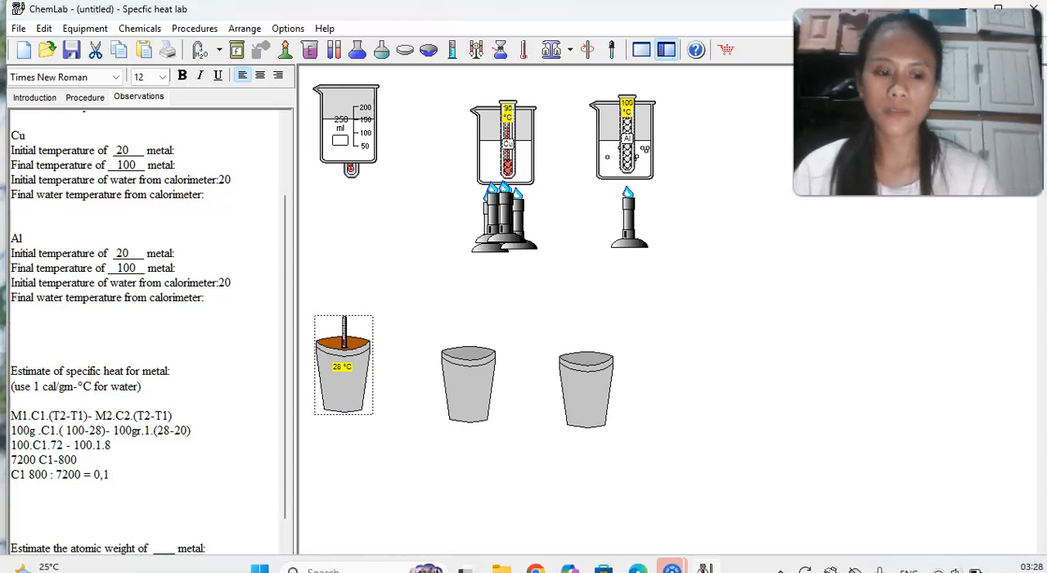
pyautogui.press('Return')
pyautogui.write('UNTUK')
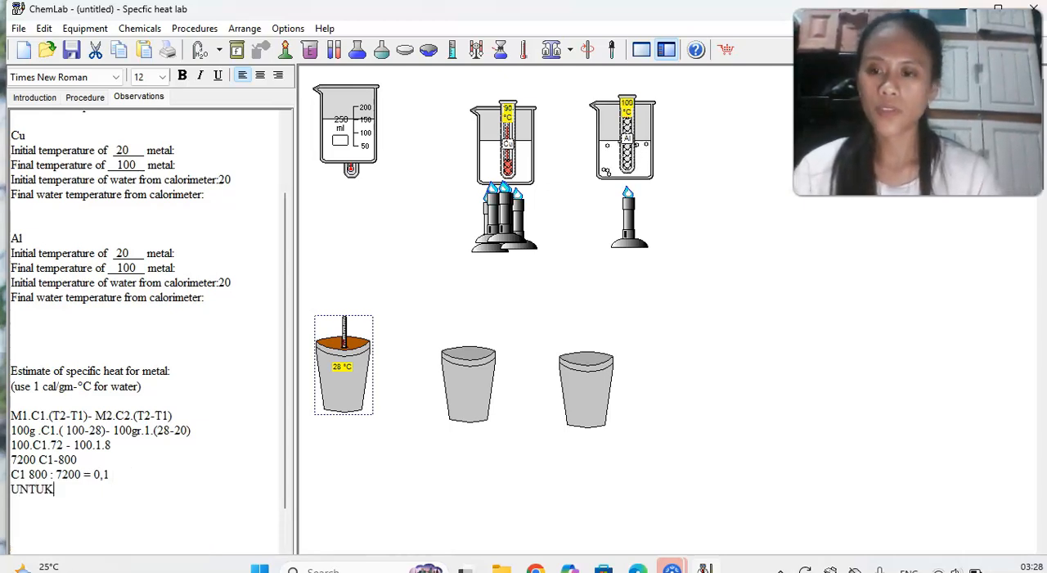
pyautogui.write(' LO')
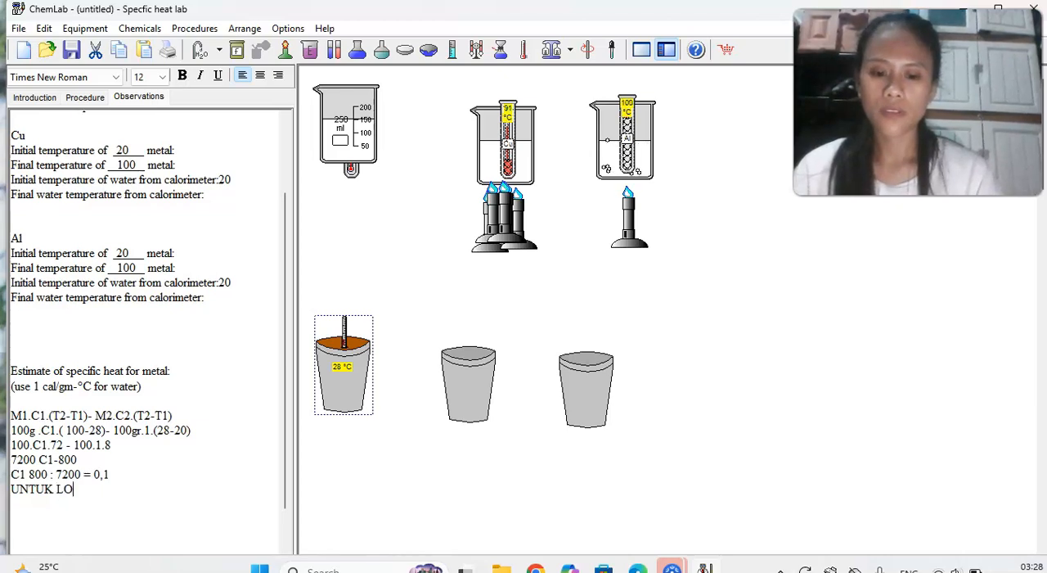
pyautogui.write('GAN')
pyautogui.press('BackSpace')
pyautogui.write('M ')
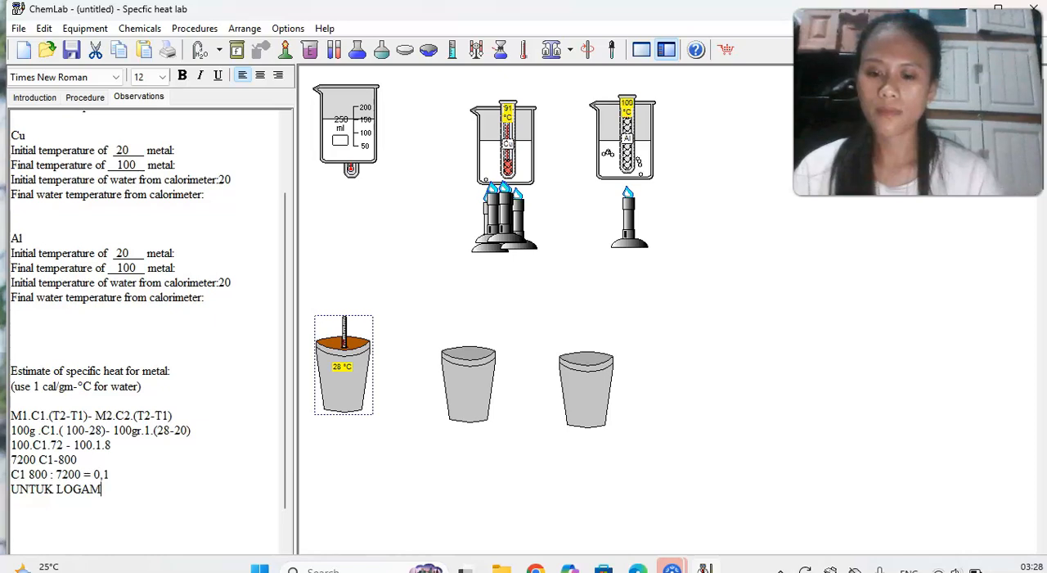
pyautogui.write('FE')
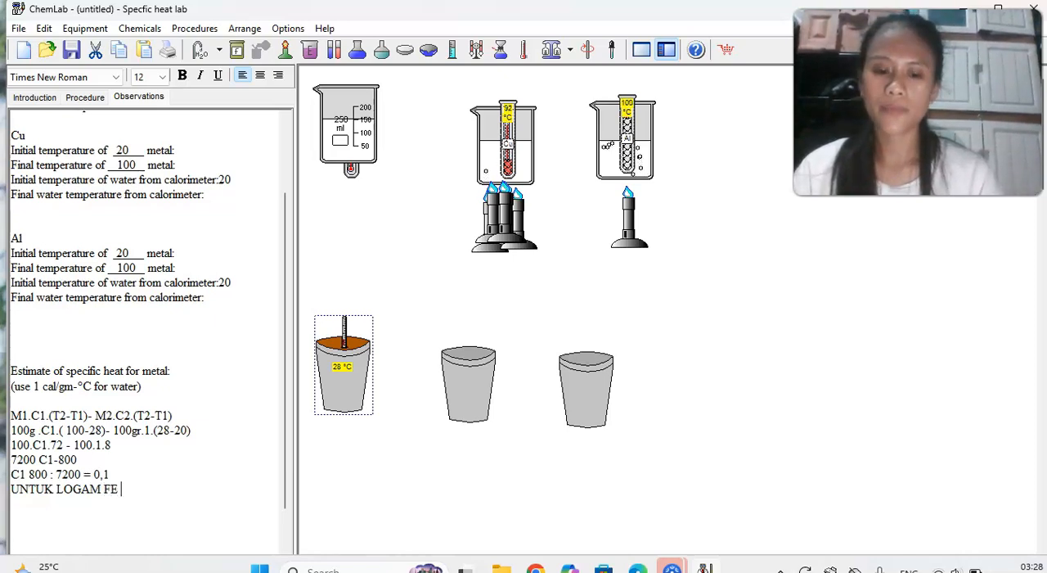
pyautogui.press('BackSpace')
pyautogui.press('capslock')
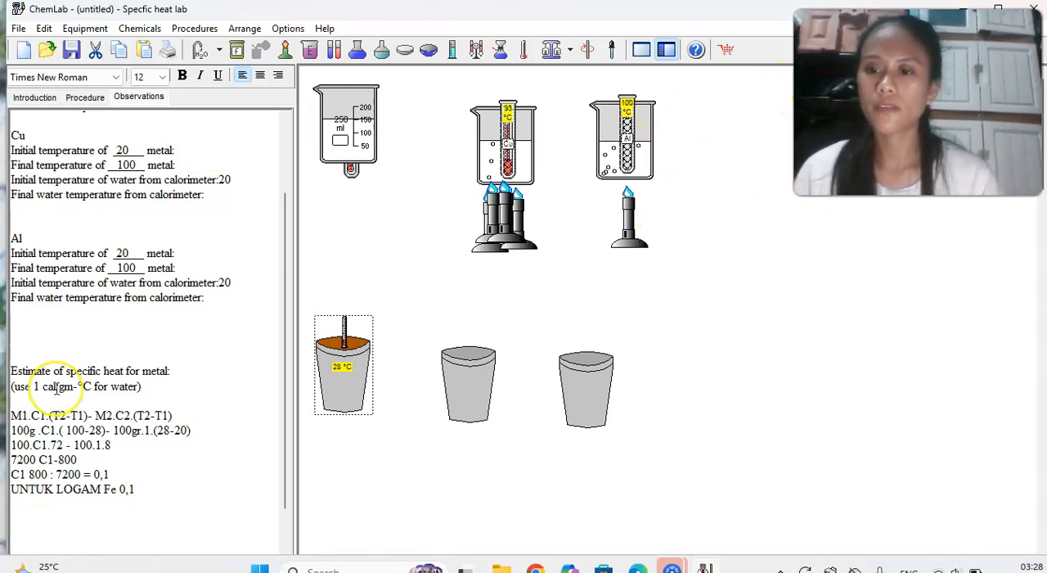
# Take the aluminum test tube out of the boiling water beaker and pour its metal into the third calorimeter.
pyautogui.scroll(-2, 81, 439)
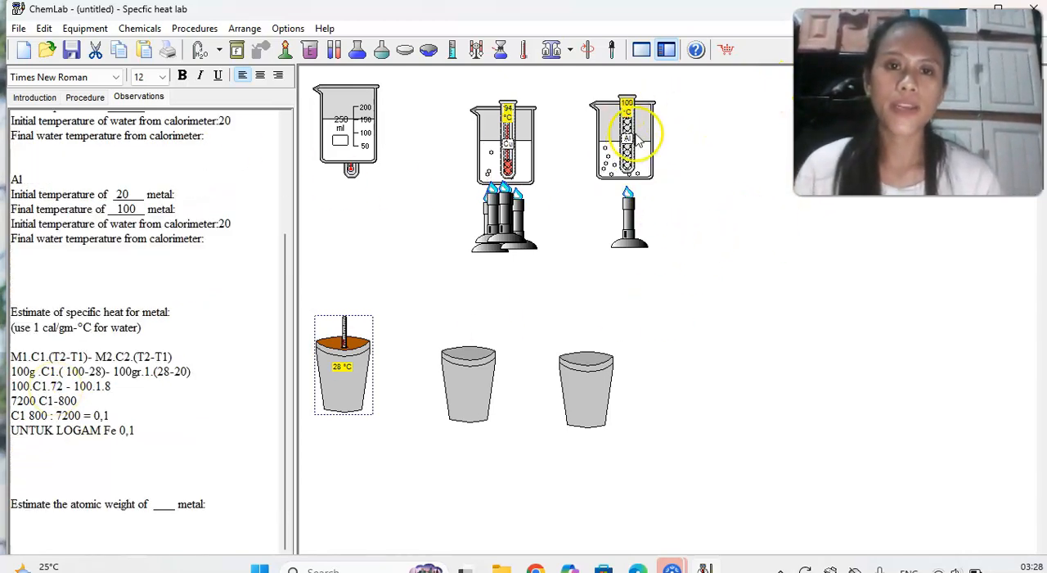
pyautogui.click(625, 162)
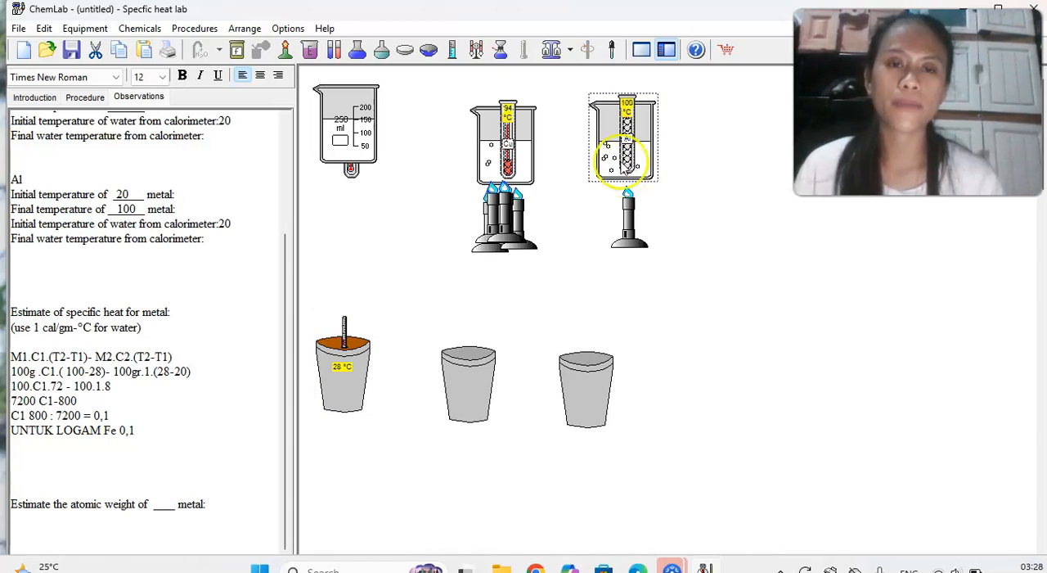
pyautogui.rightClick(617, 146)
pyautogui.click(647, 155)
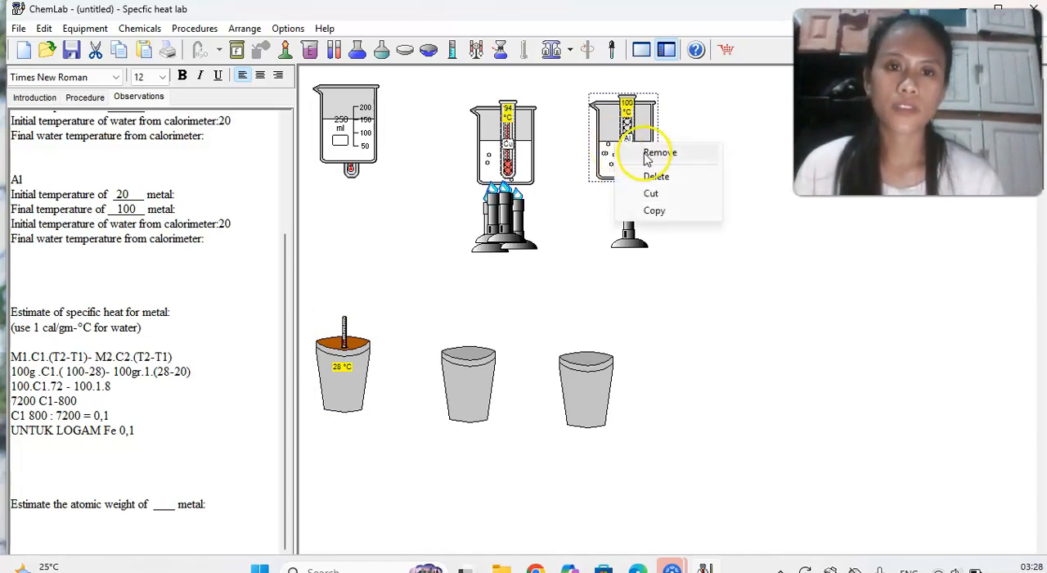
pyautogui.moveTo(638, 146); pyautogui.dragTo(634, 308)
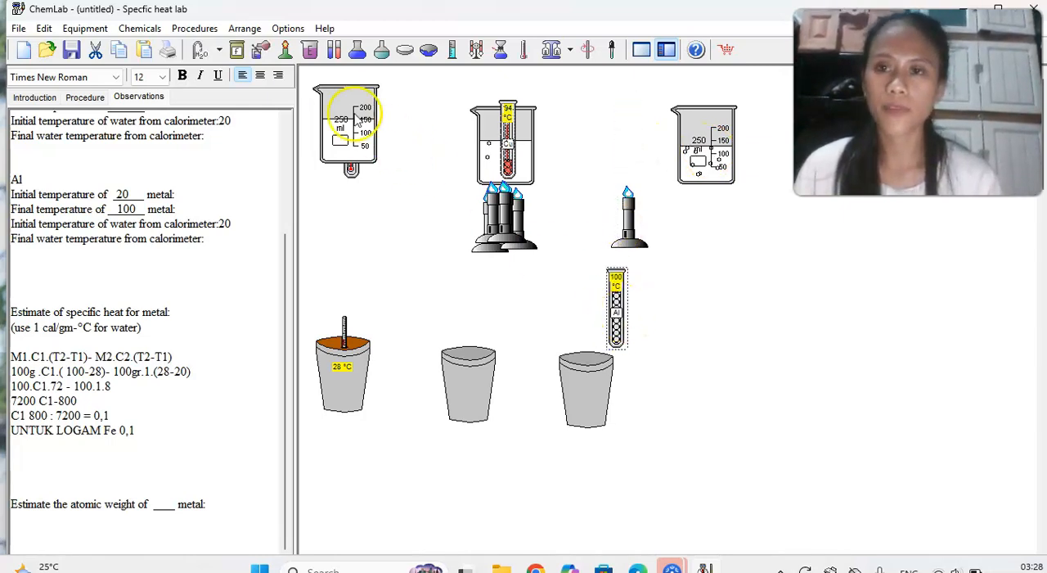
pyautogui.click(262, 49)
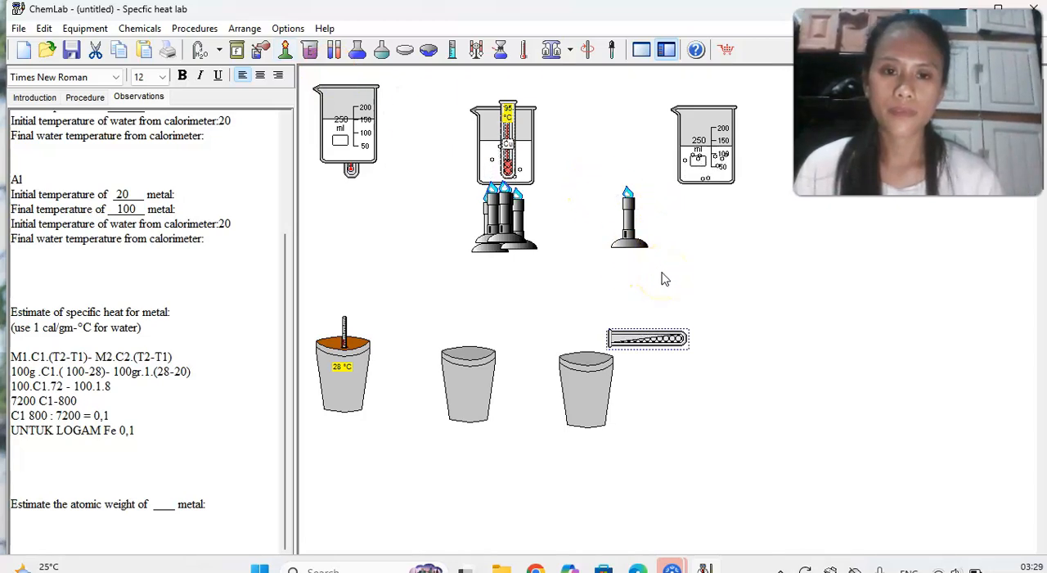
# Add a thermometer to the aluminum calorimeter and move the free burner and the emptied Al test tube aside.
pyautogui.click(582, 405)
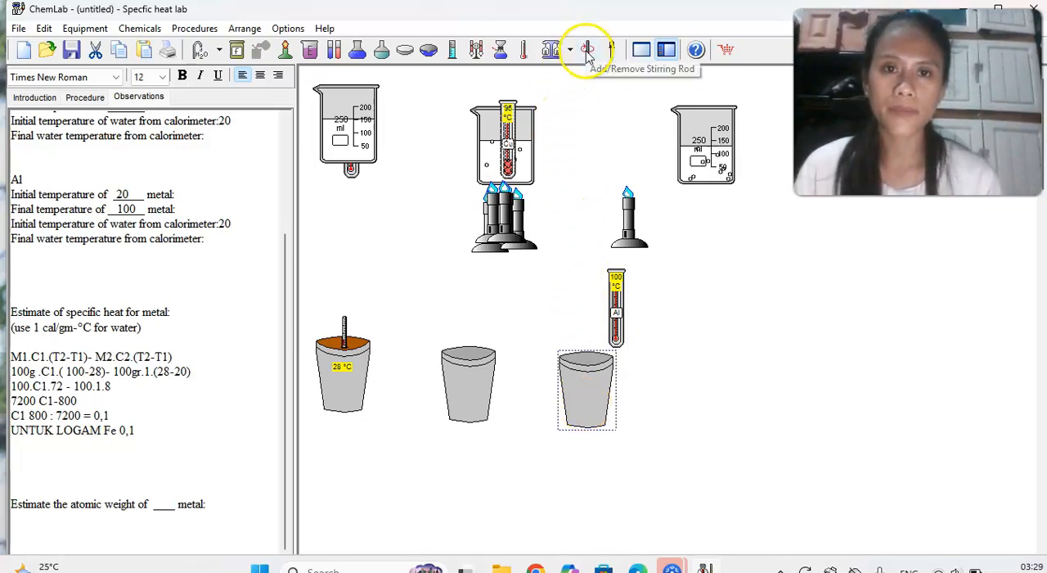
pyautogui.click(526, 51)
pyautogui.moveTo(628, 219); pyautogui.dragTo(653, 139)
pyautogui.moveTo(615, 315); pyautogui.dragTo(646, 372)
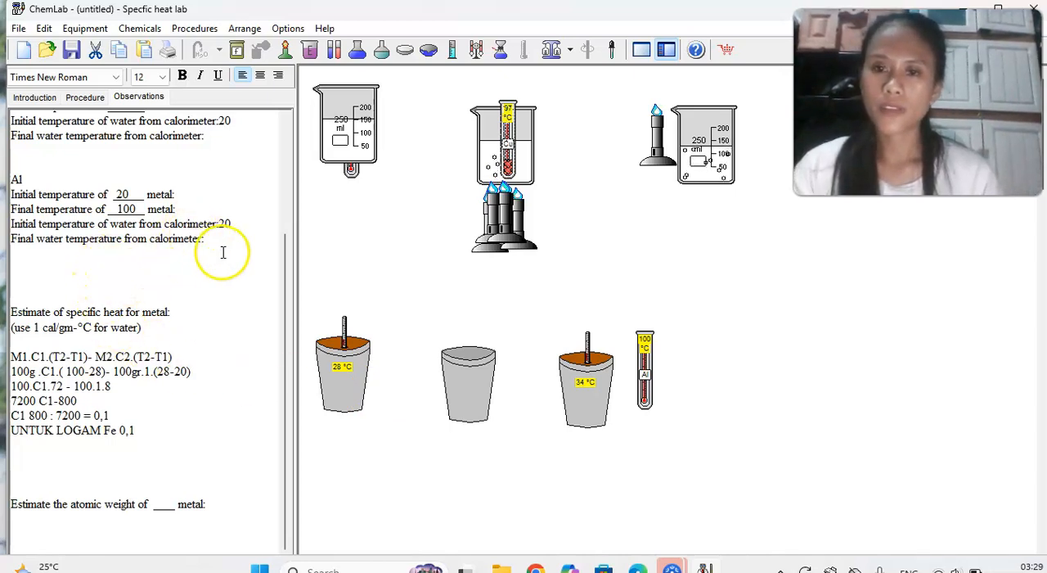
# Record 34 as the final water temperature from the calorimeter in the Al section of the Observations.
pyautogui.write('34')
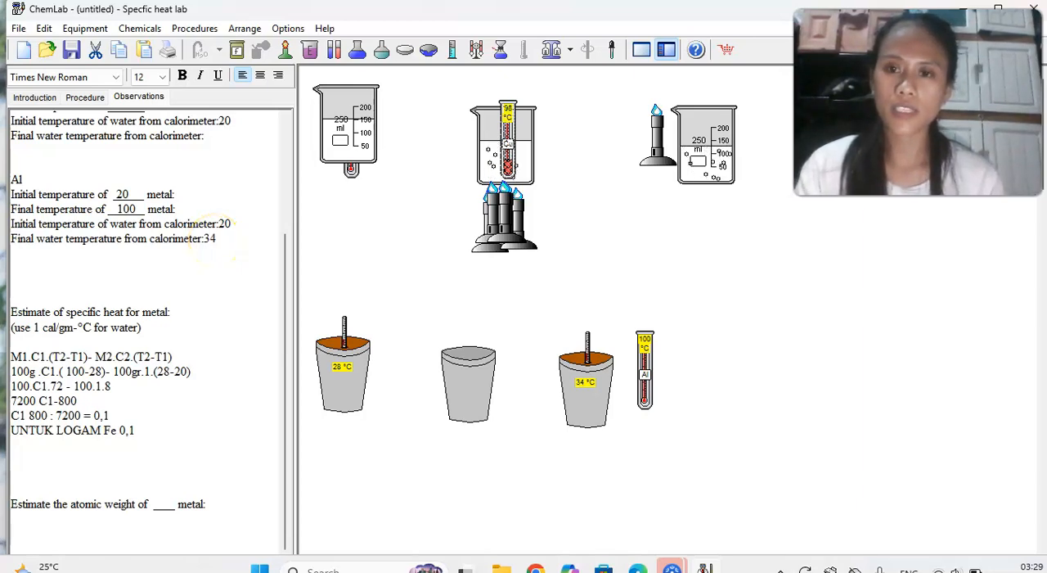
pyautogui.scroll(1, 214, 203)
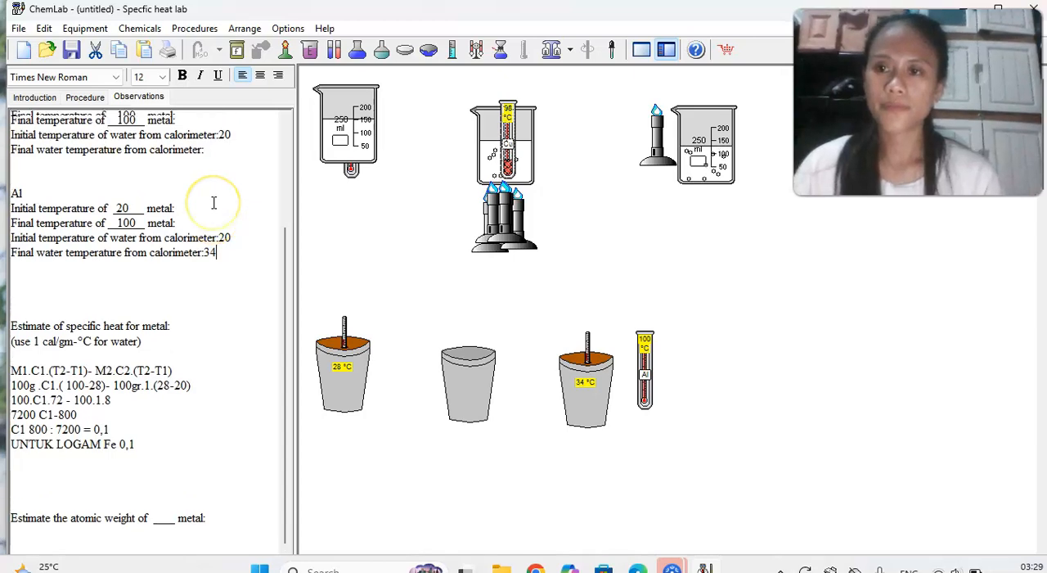
pyautogui.scroll(2, 214, 203)
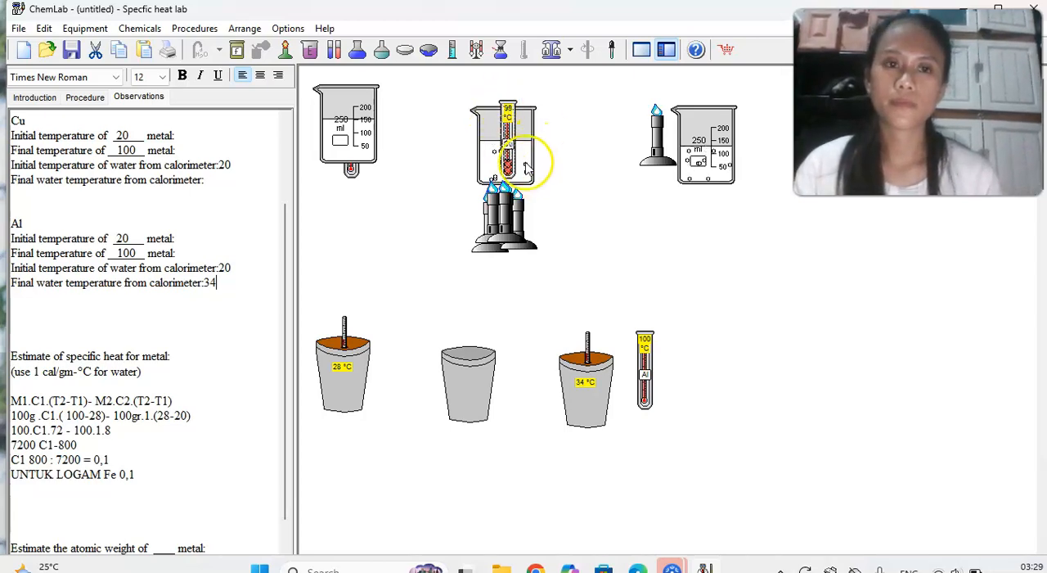
# Remove the copper test tube from its beaker, pour the metal into the middle calorimeter, and set the tube beside it.
pyautogui.rightClick(489, 135)
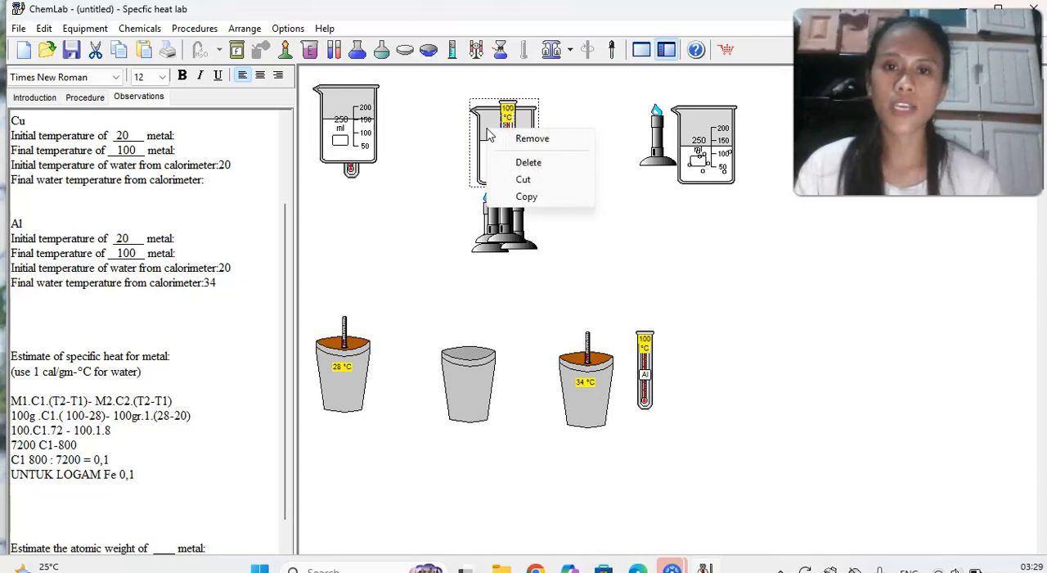
pyautogui.click(517, 137)
pyautogui.moveTo(515, 132); pyautogui.dragTo(495, 314)
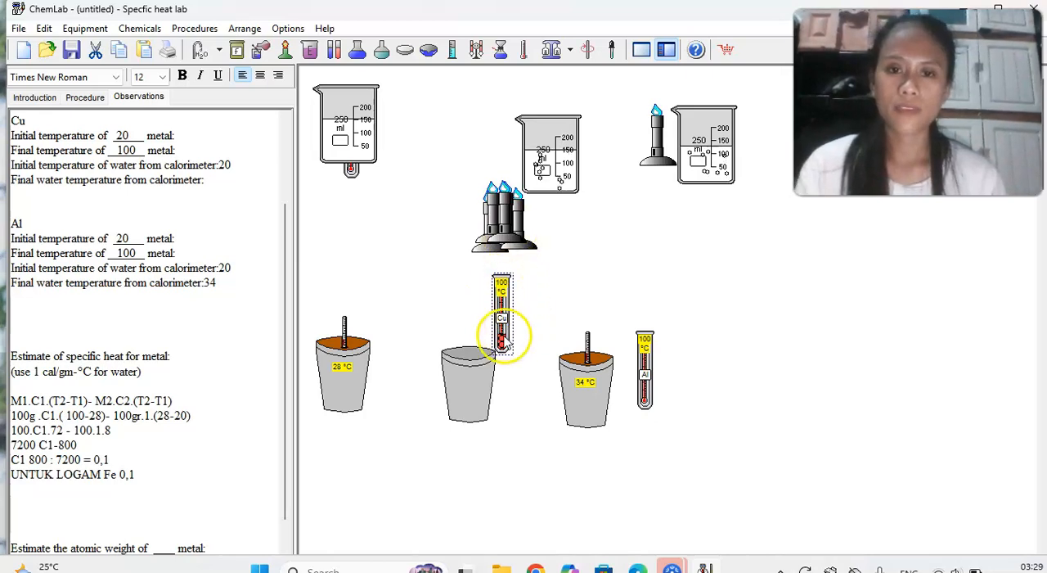
pyautogui.click(260, 49)
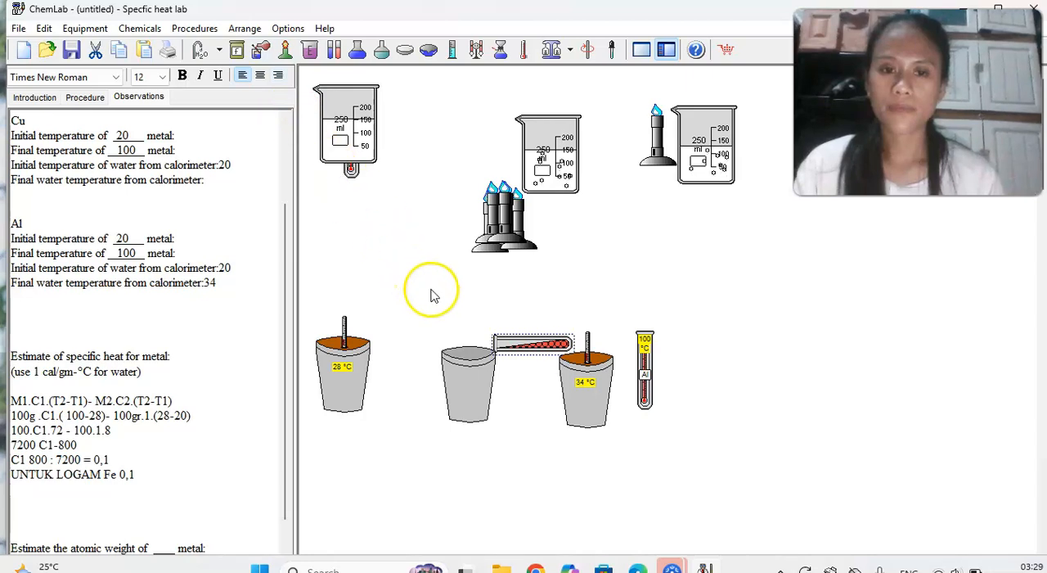
pyautogui.moveTo(501, 328); pyautogui.dragTo(519, 393)
# Add a thermometer to the copper calorimeter and record 27 as the final water temperature in the Cu section.
pyautogui.click(483, 393)
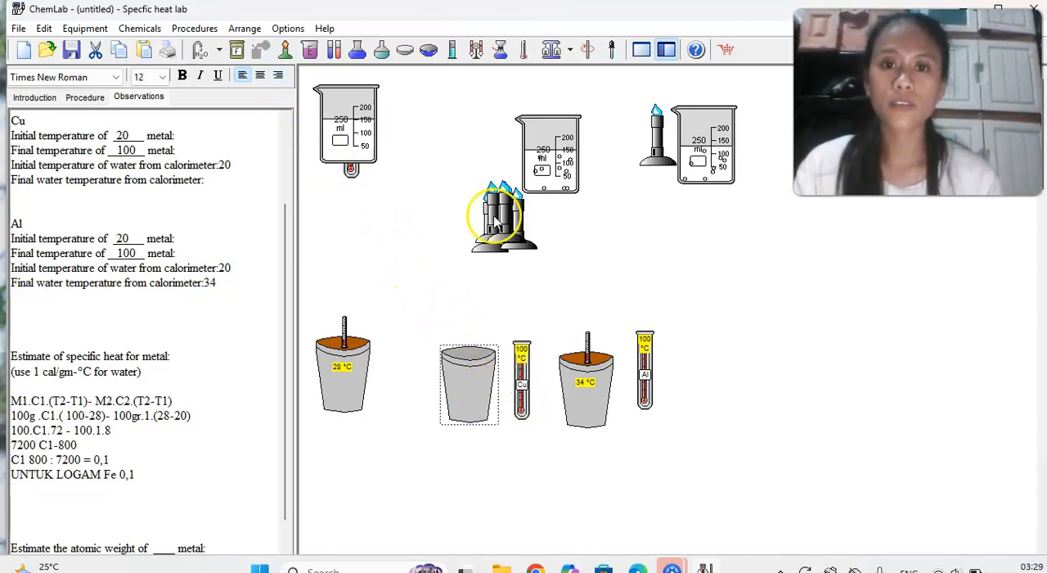
pyautogui.click(524, 53)
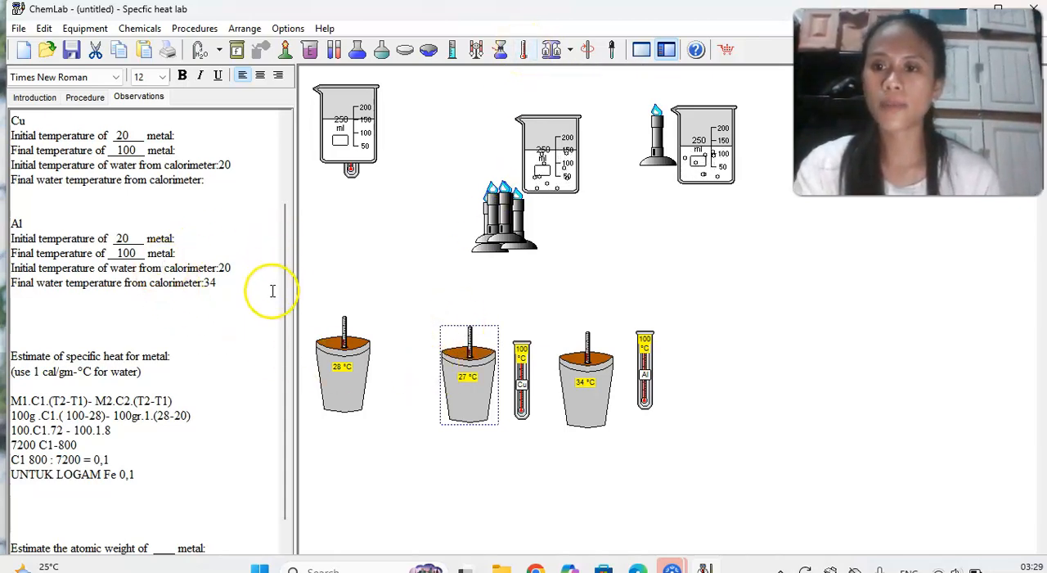
pyautogui.click(211, 181)
pyautogui.write('27')
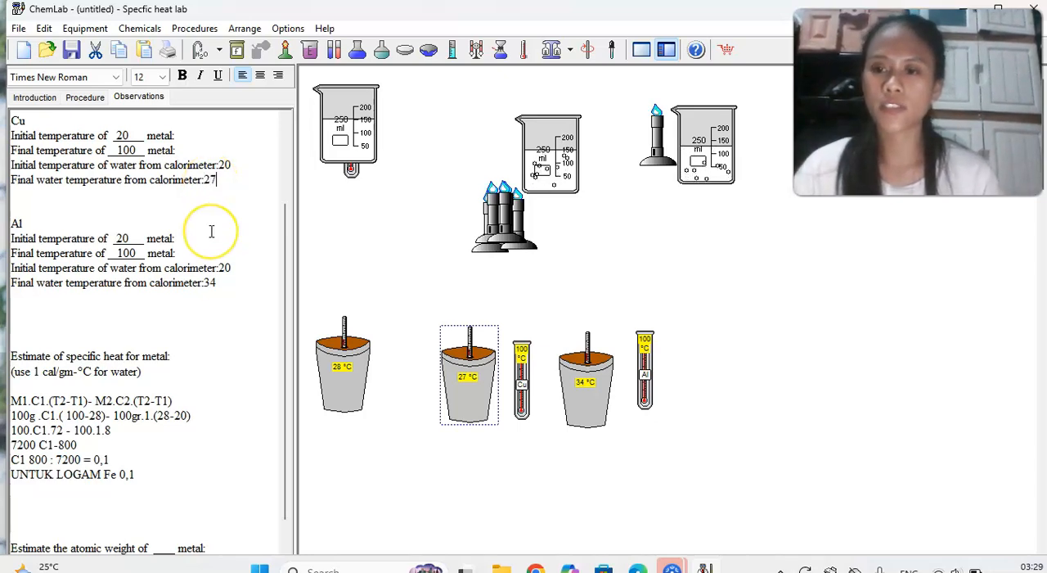
# Add blank lines beneath the iron calculation and label it "Fe" on the line above its first equation.
pyautogui.scroll(-1, 210, 329)
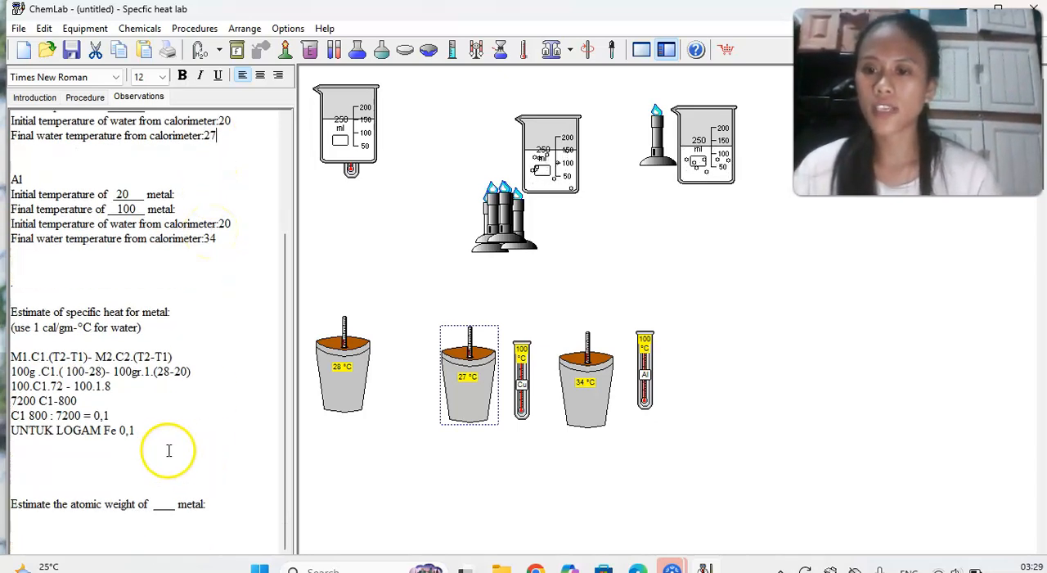
pyautogui.press('Return')
pyautogui.press('Return')
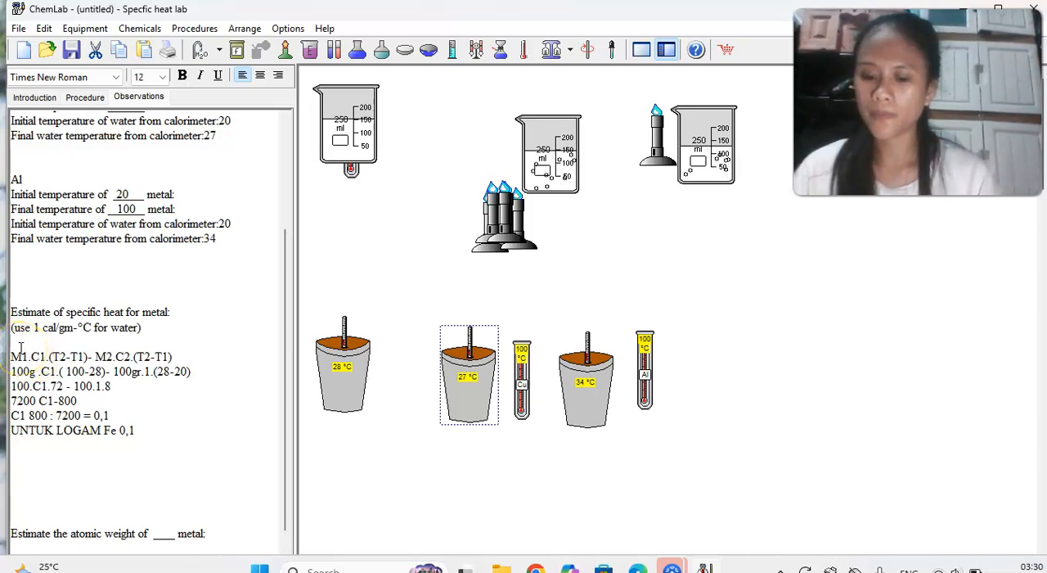
pyautogui.press('capslock')
pyautogui.write('F')
pyautogui.press('capslock')
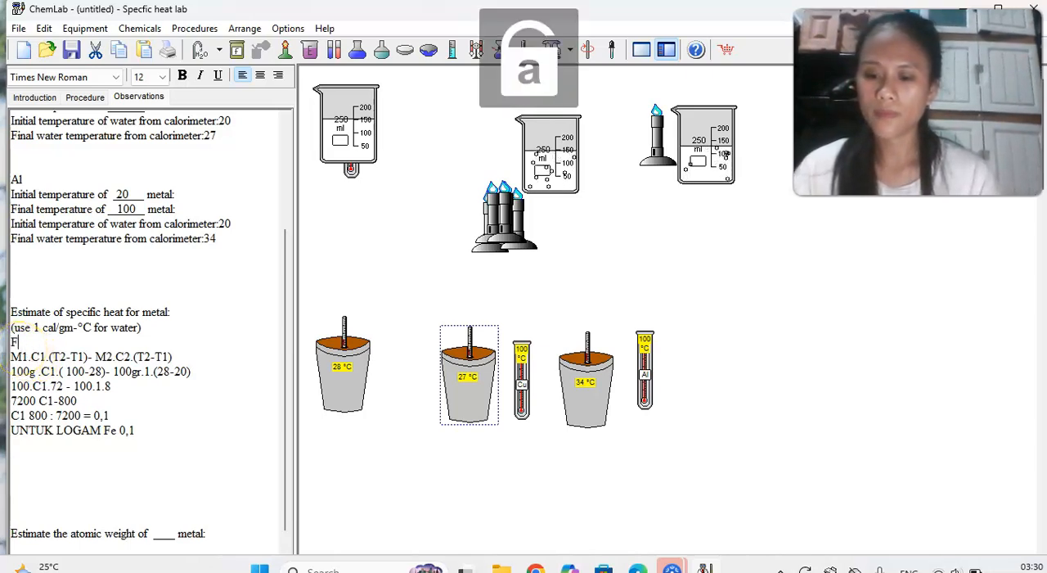
pyautogui.write('e')
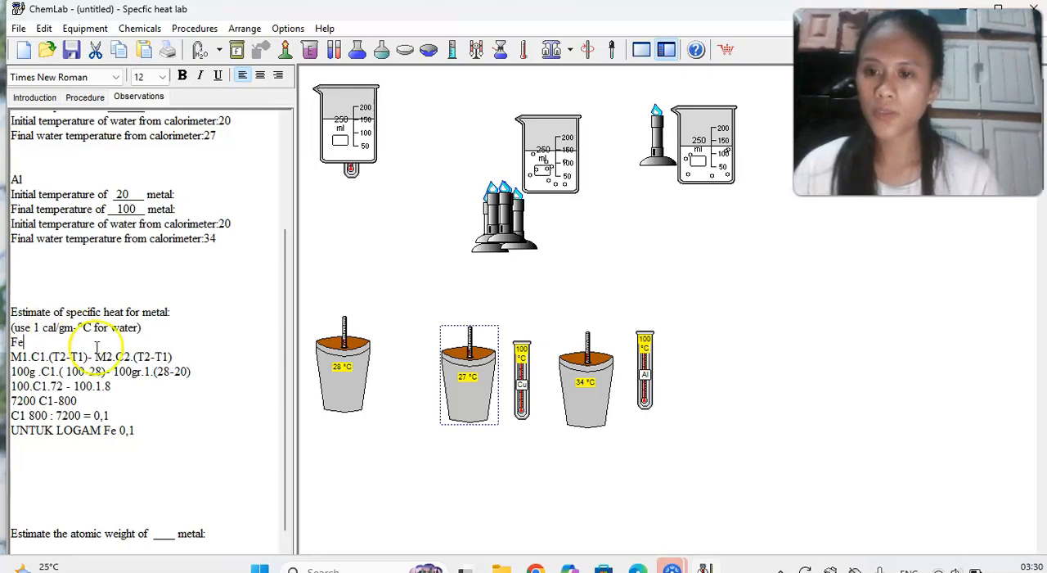
# Start the copper calculation with the heading "Cu =" below the iron result, leaving a blank line between them.
pyautogui.click(142, 431)
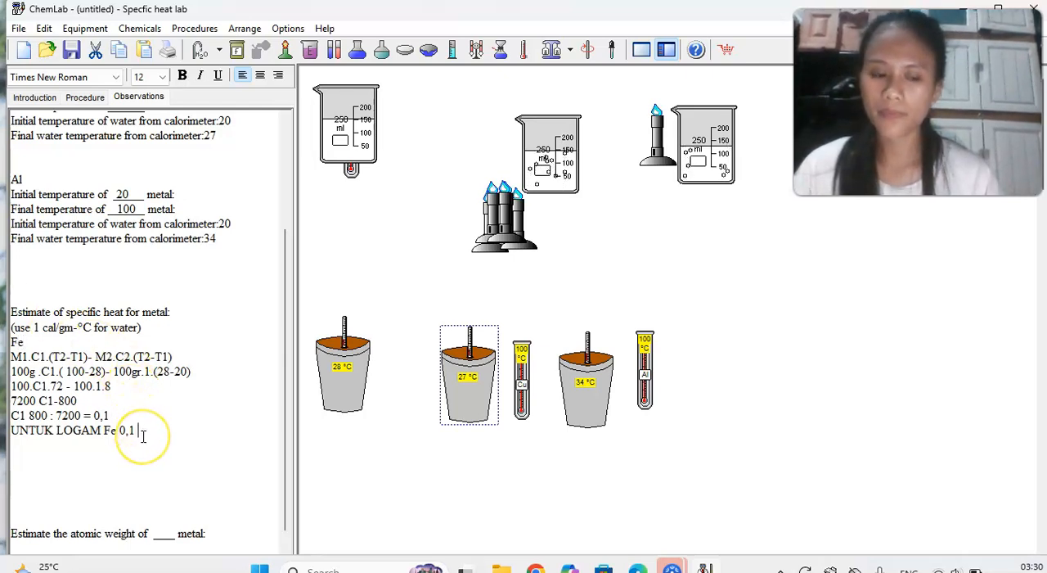
pyautogui.press('Return')
pyautogui.press('Return')
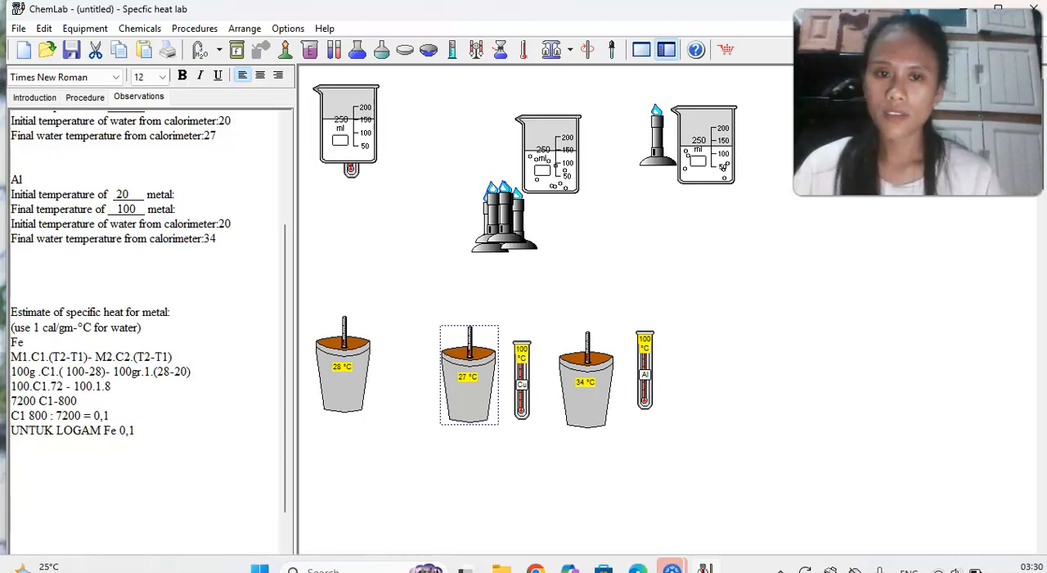
pyautogui.write('cu')
pyautogui.press('BackSpace')
pyautogui.press('BackSpace')
pyautogui.press('capslock')
pyautogui.write('C')
pyautogui.press('capslock')
pyautogui.write('u +')
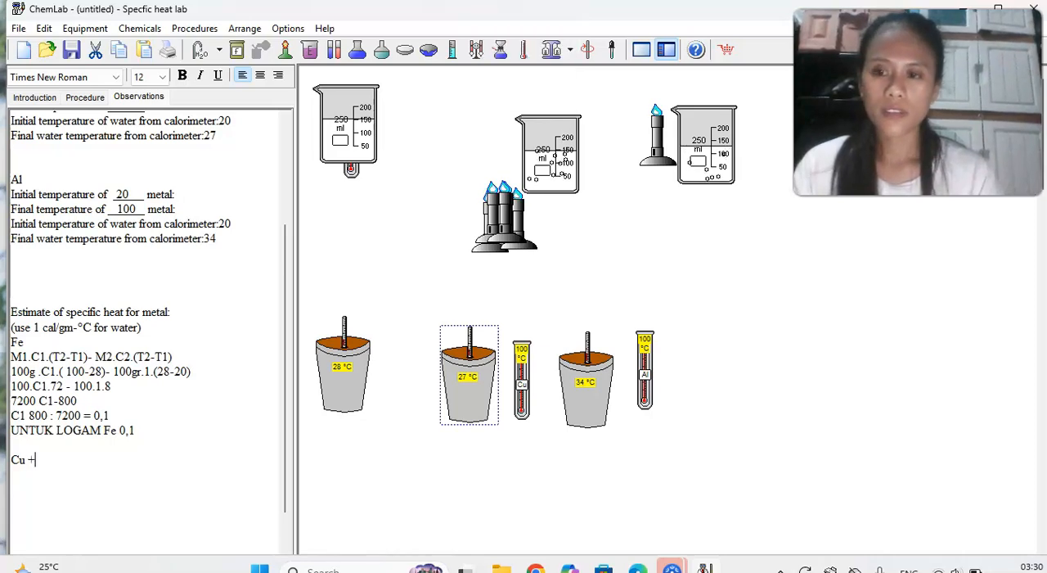
pyautogui.press('BackSpace')
pyautogui.write('=')
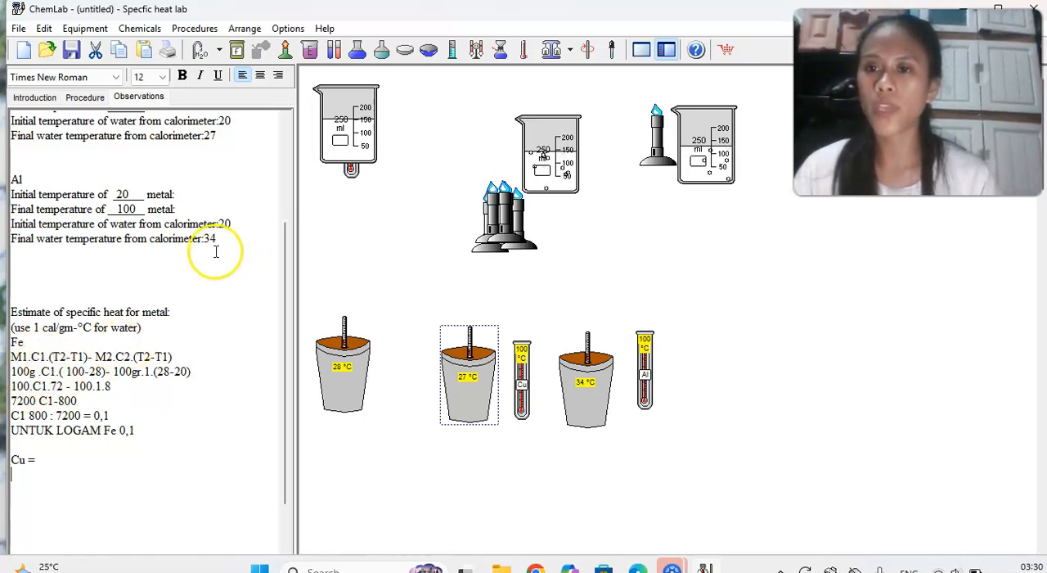
# Write the copper metal's heat term "100.C1 (100-27" on a new line under the "Cu =" heading.
pyautogui.scroll(1, 216, 251)
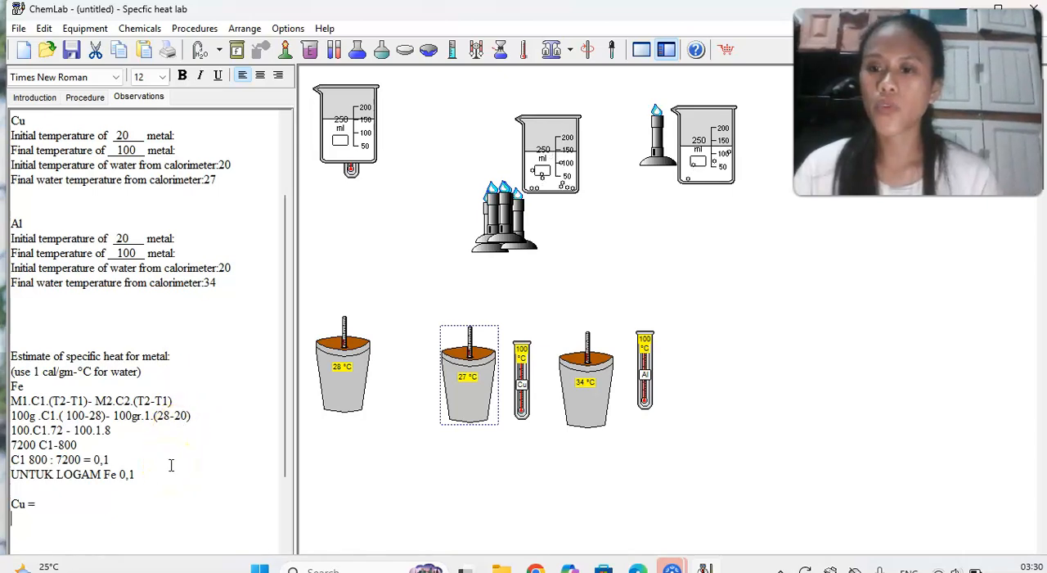
pyautogui.scroll(-3, 171, 465)
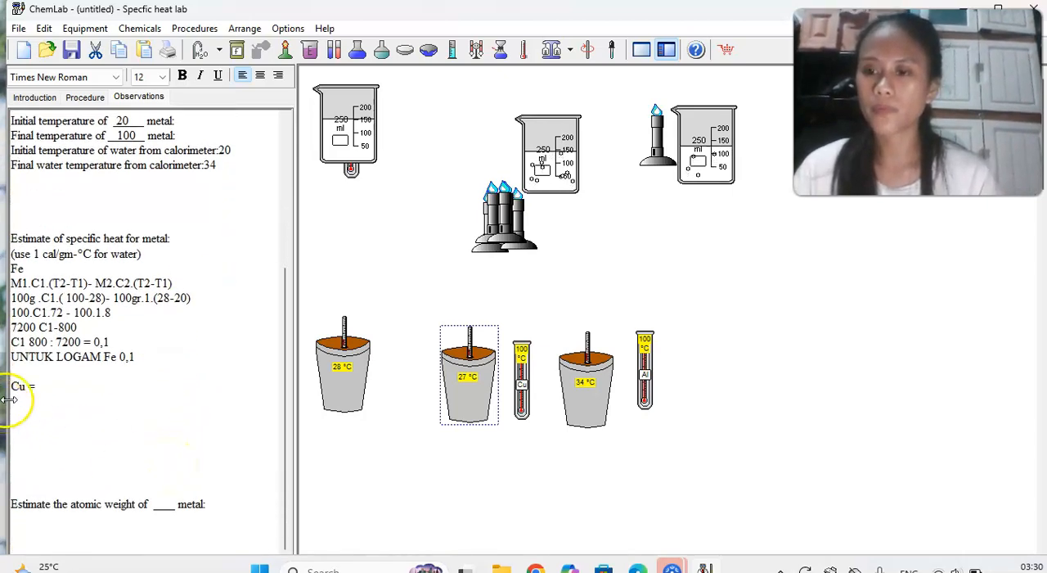
pyautogui.click(40, 384)
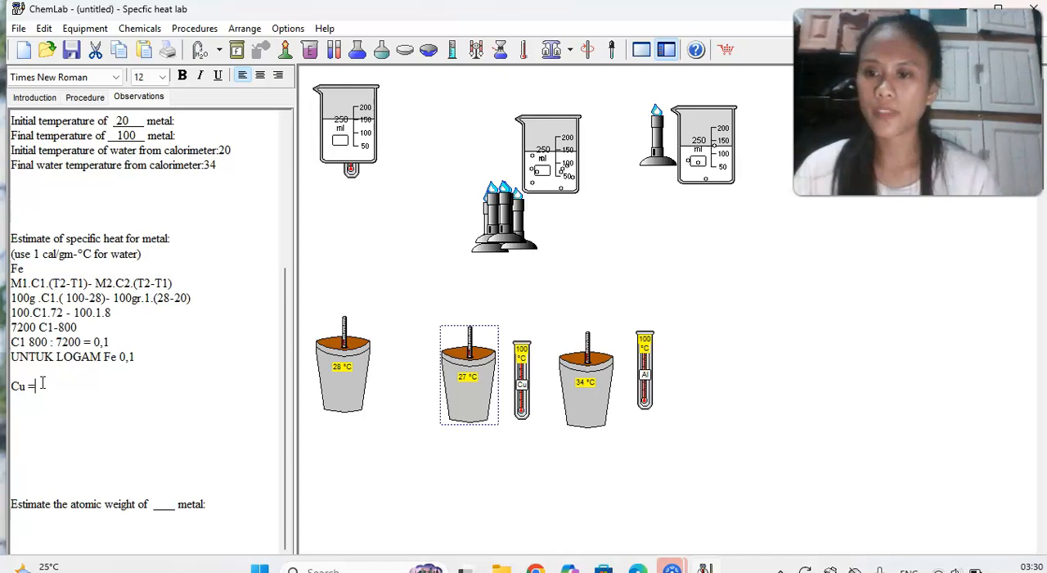
pyautogui.press('Return')
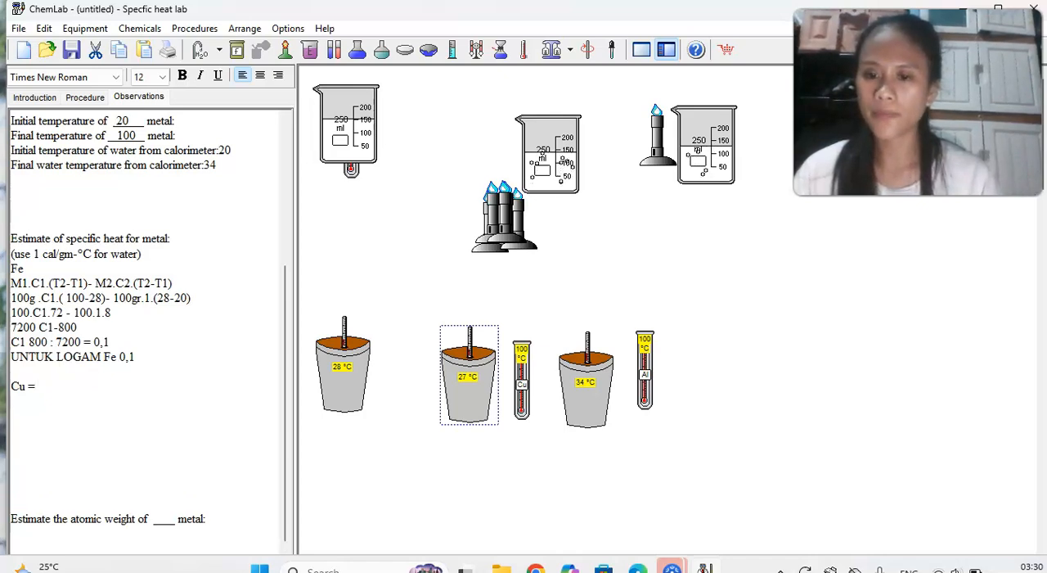
pyautogui.write('100.')
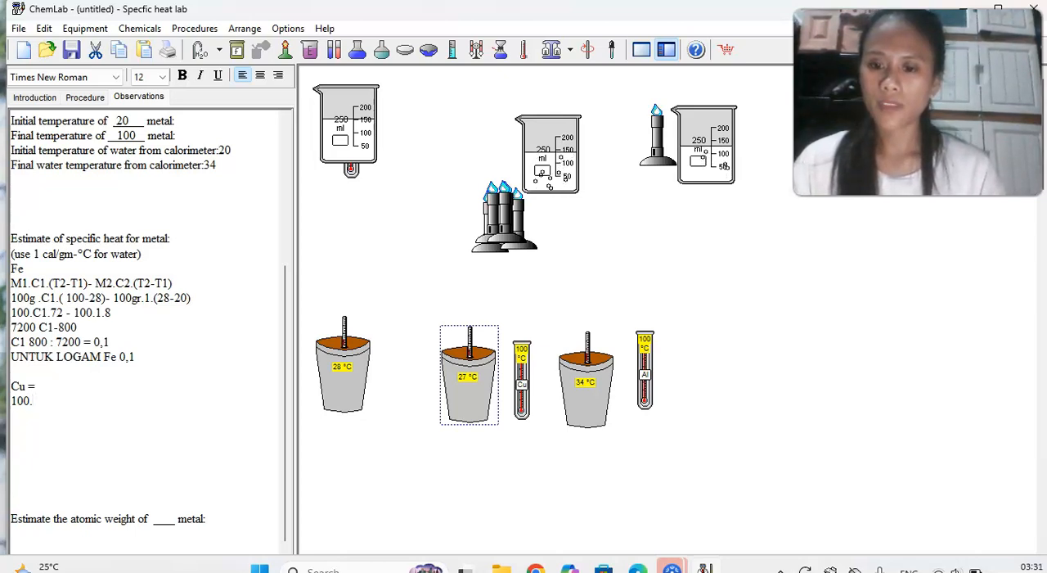
pyautogui.write('c')
pyautogui.write('1')
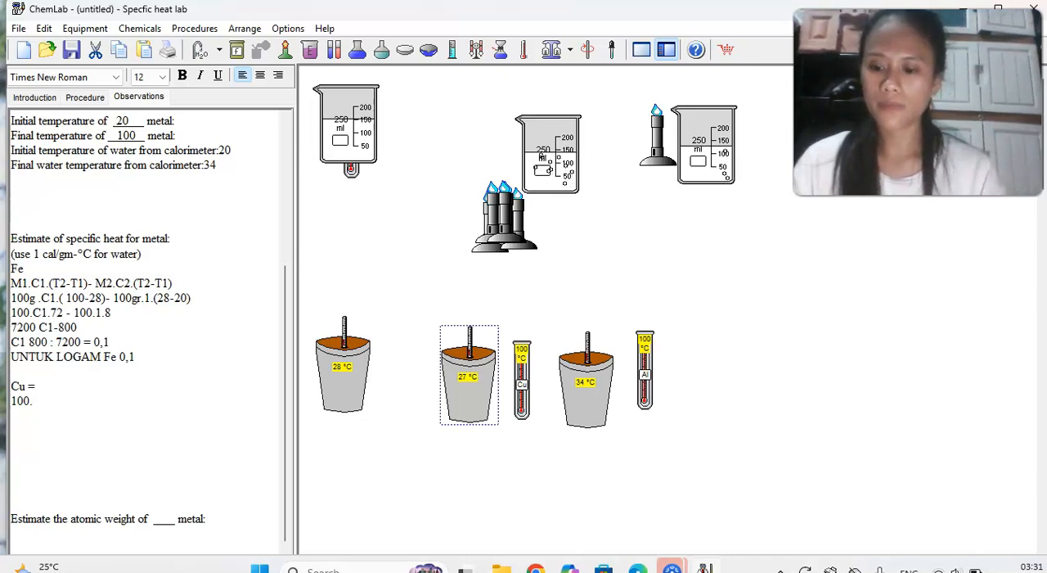
pyautogui.press('capslock')
pyautogui.write('C')
pyautogui.press('capslock')
pyautogui.write('1 ')
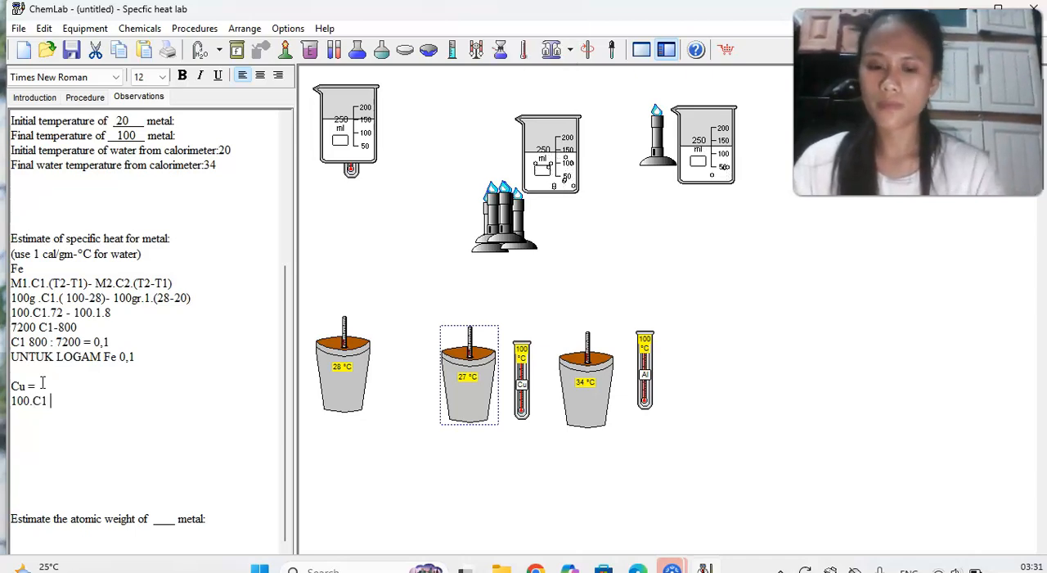
pyautogui.write('(')
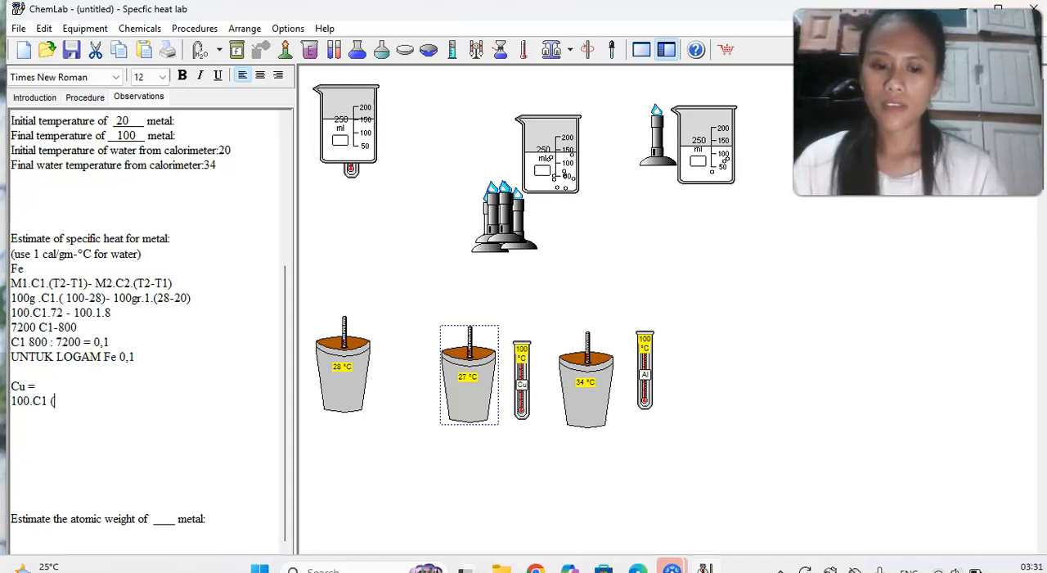
pyautogui.write('100')
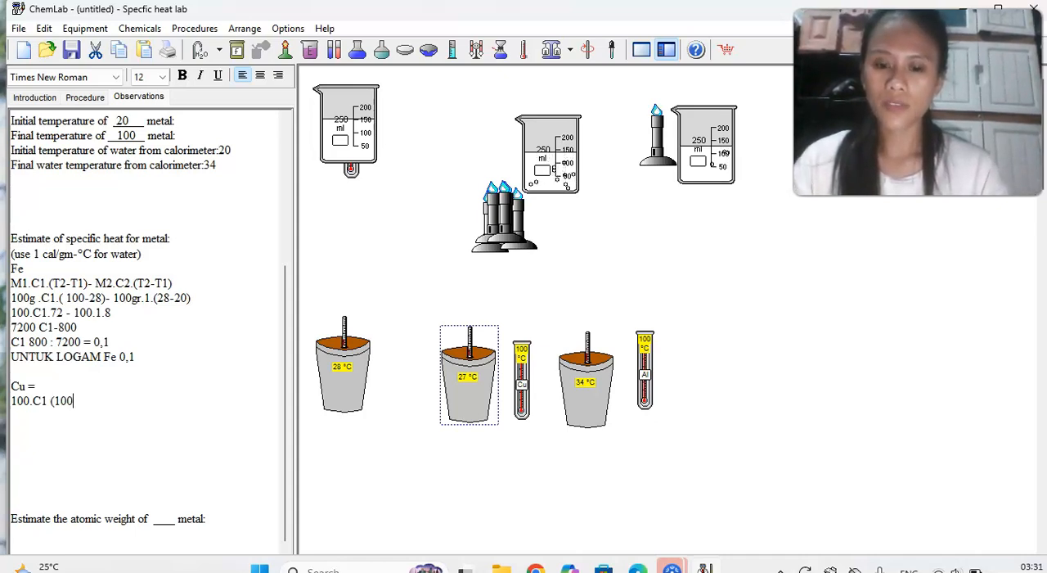
pyautogui.write('-27')
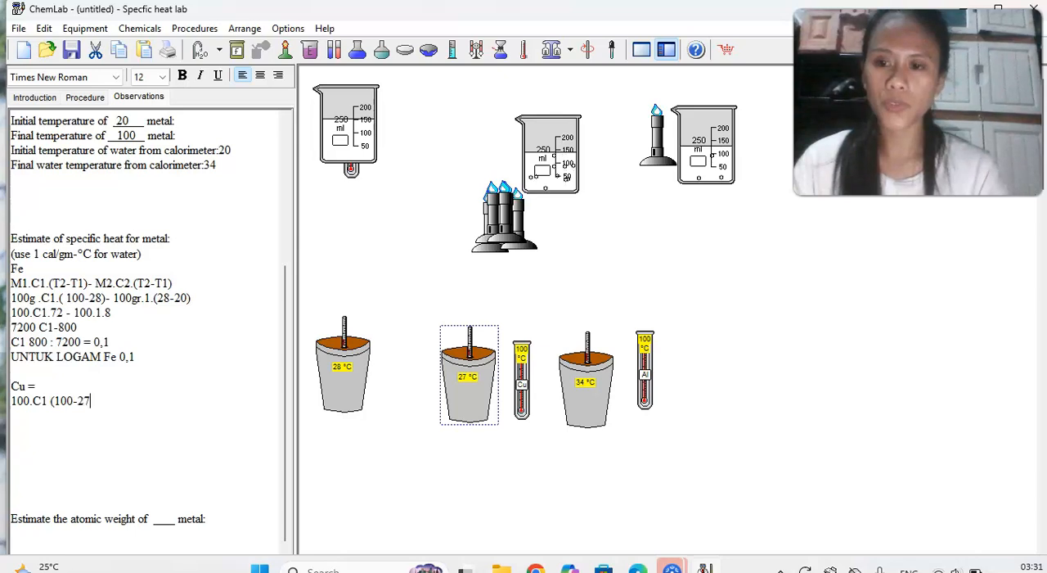
pyautogui.write(')')
pyautogui.write('.')
# Close the bracket and complete the first copper equation with the water term "- 100.1.(27-20)".
pyautogui.press('BackSpace')
pyautogui.write('-')
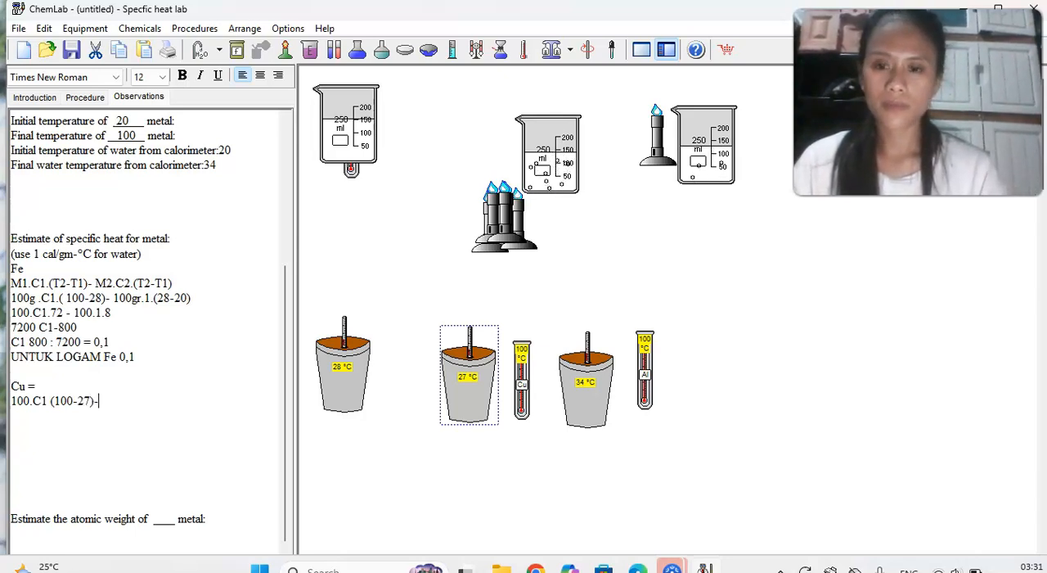
pyautogui.write(' 100')
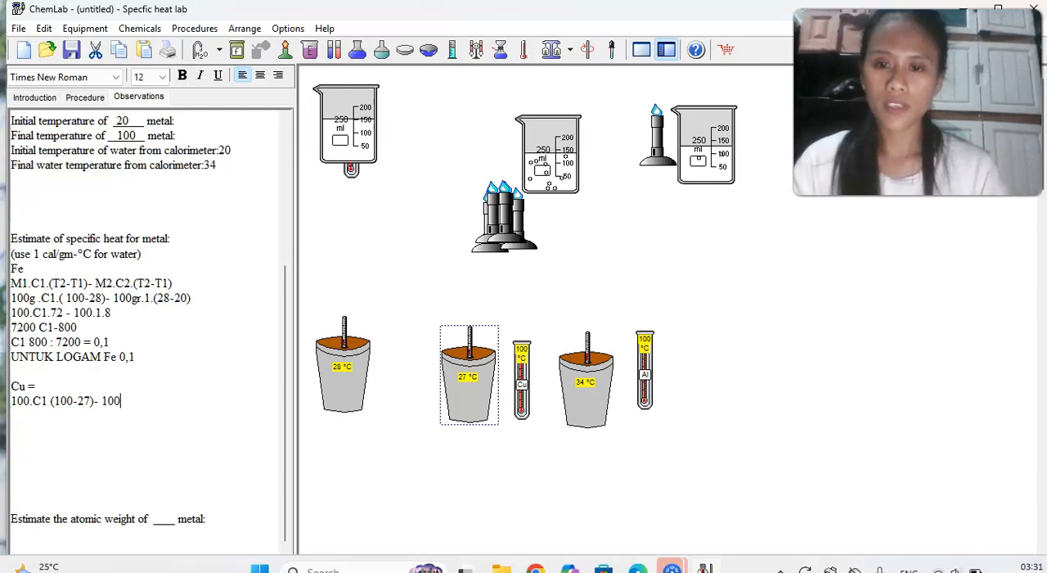
pyautogui.write('.1.')
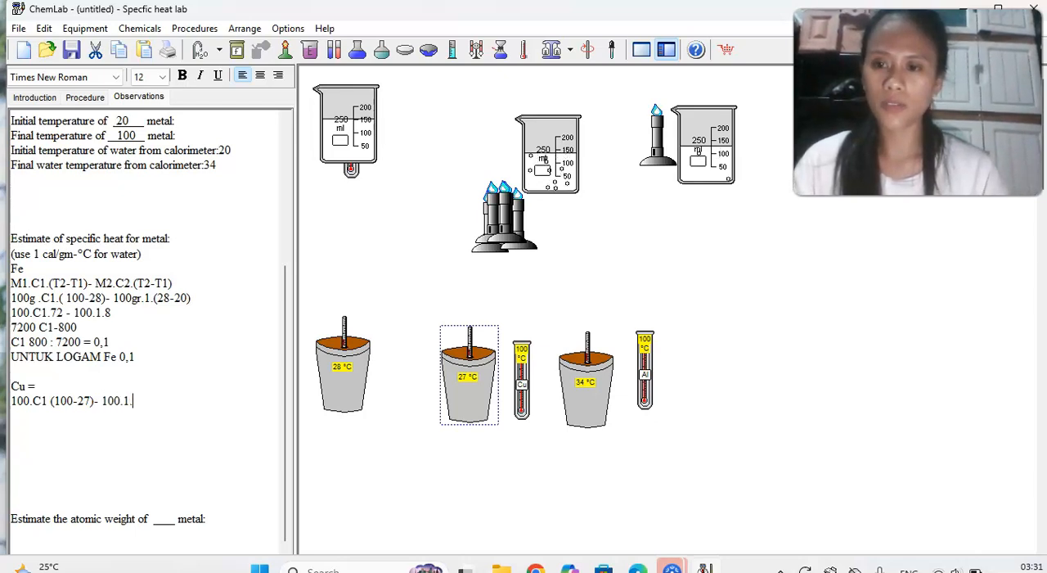
pyautogui.write('(')
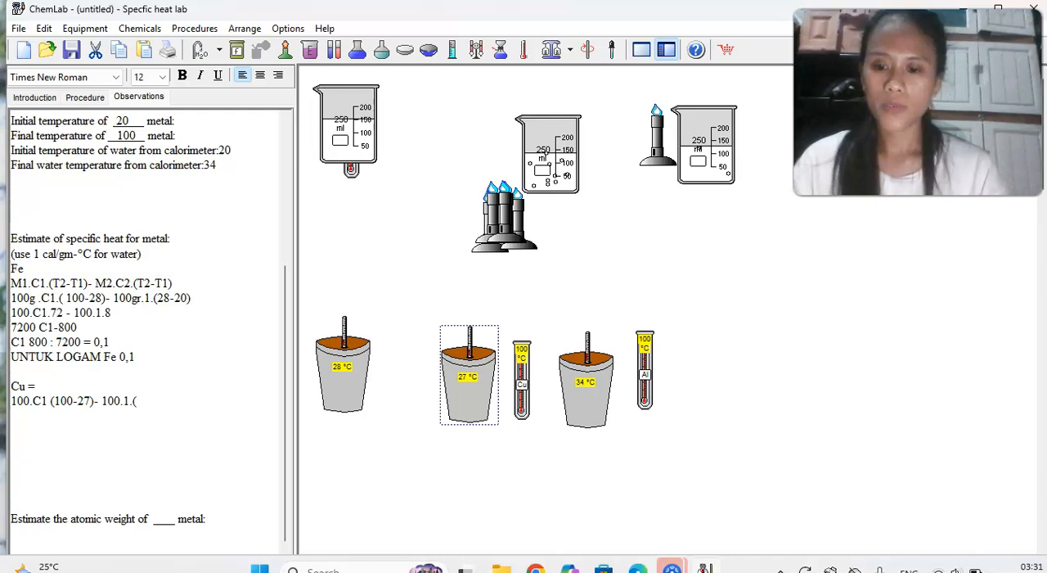
pyautogui.write('27-')
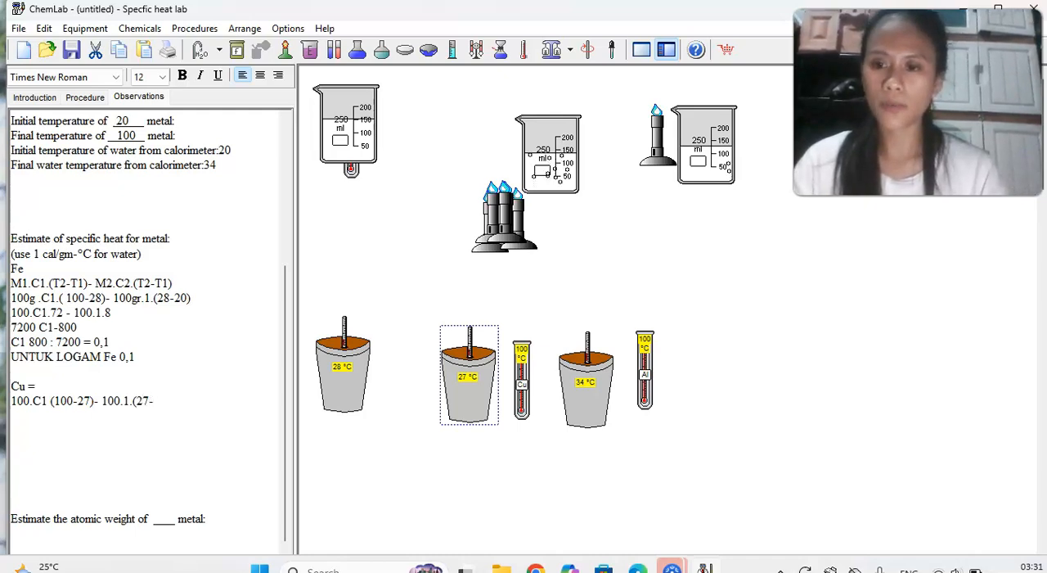
pyautogui.write('20')
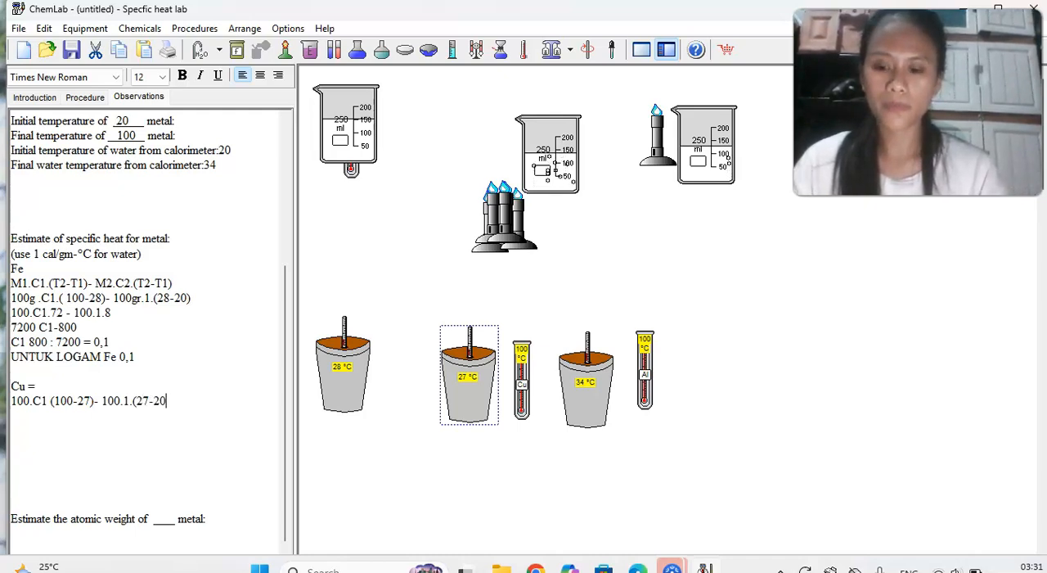
pyautogui.write(')')
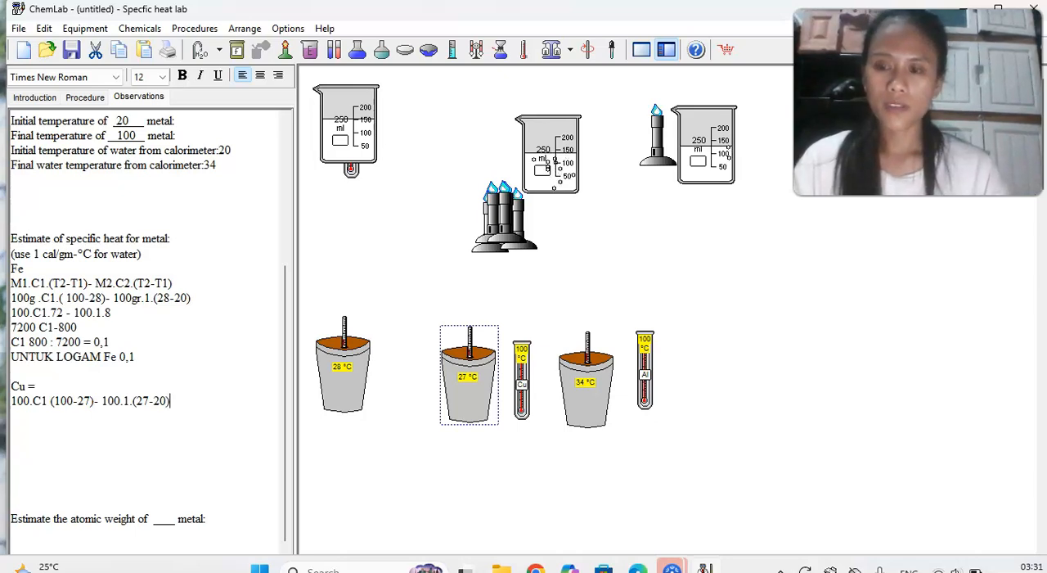
# Add the simplified copper equation "=100.c1.73- 100.1.7" on the line below the first one.
pyautogui.press('Return')
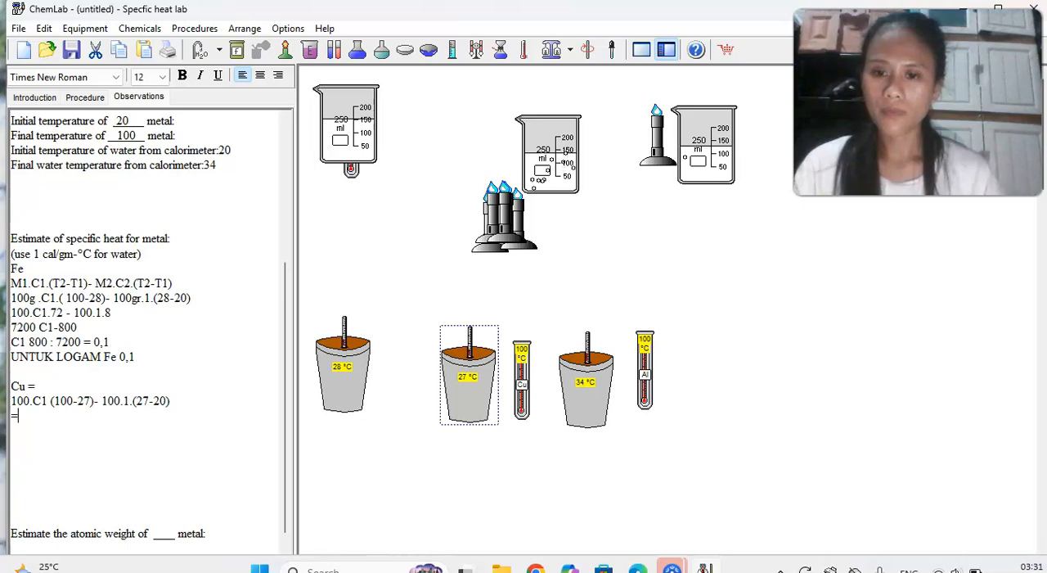
pyautogui.write('100')
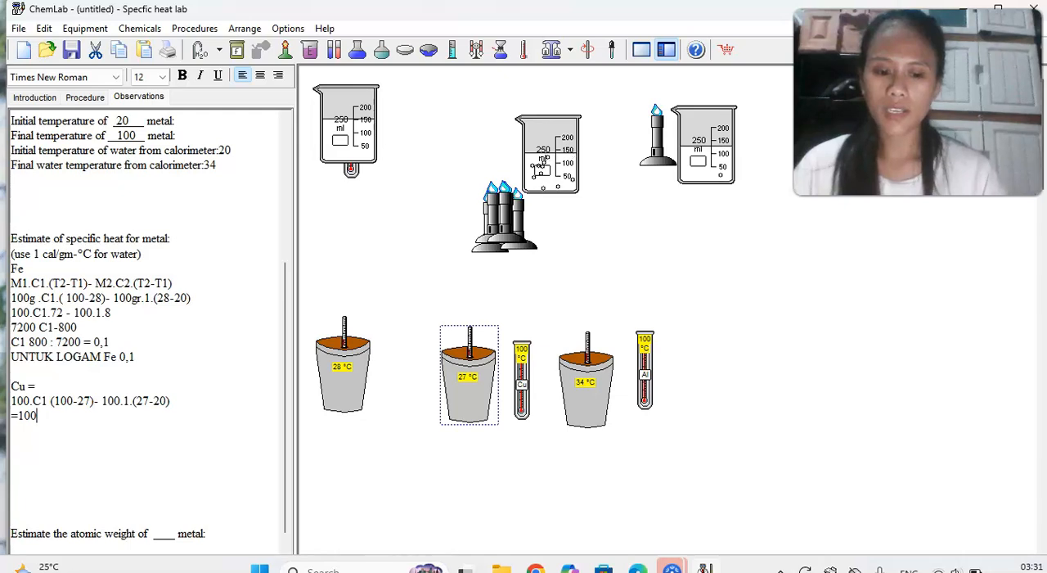
pyautogui.write('.c1.')
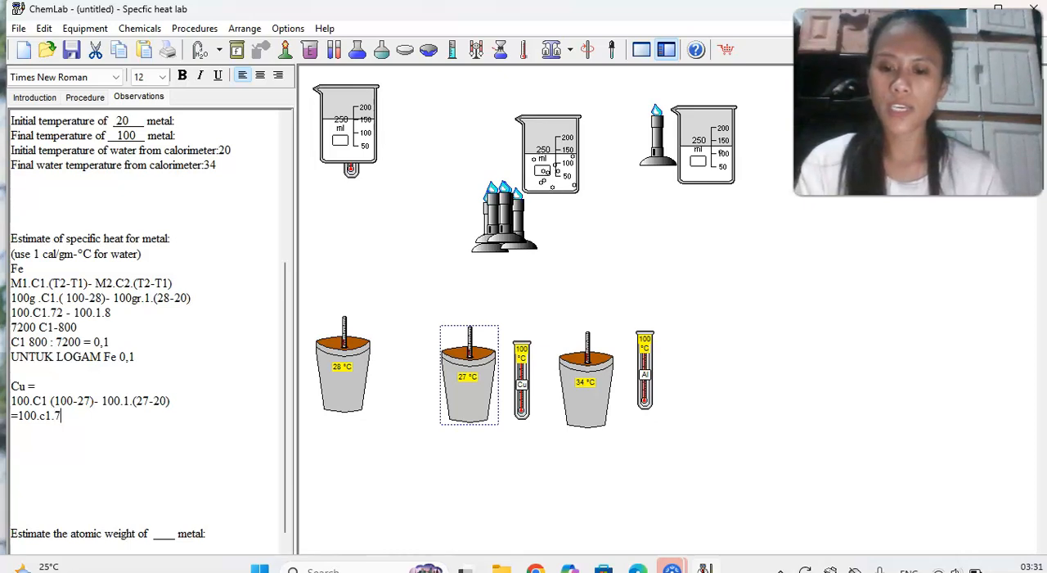
pyautogui.write('73-')
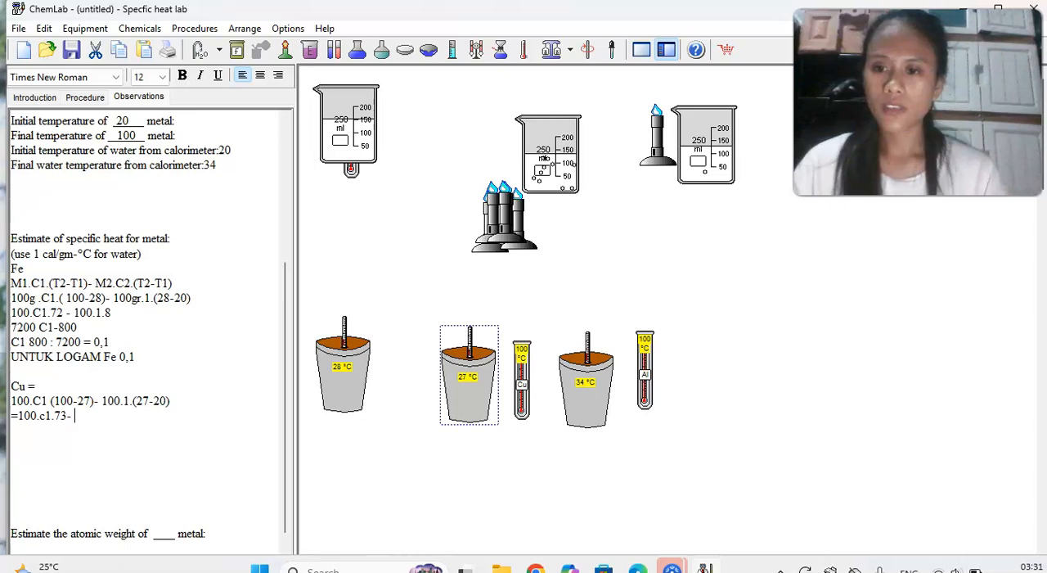
pyautogui.write(' 100')
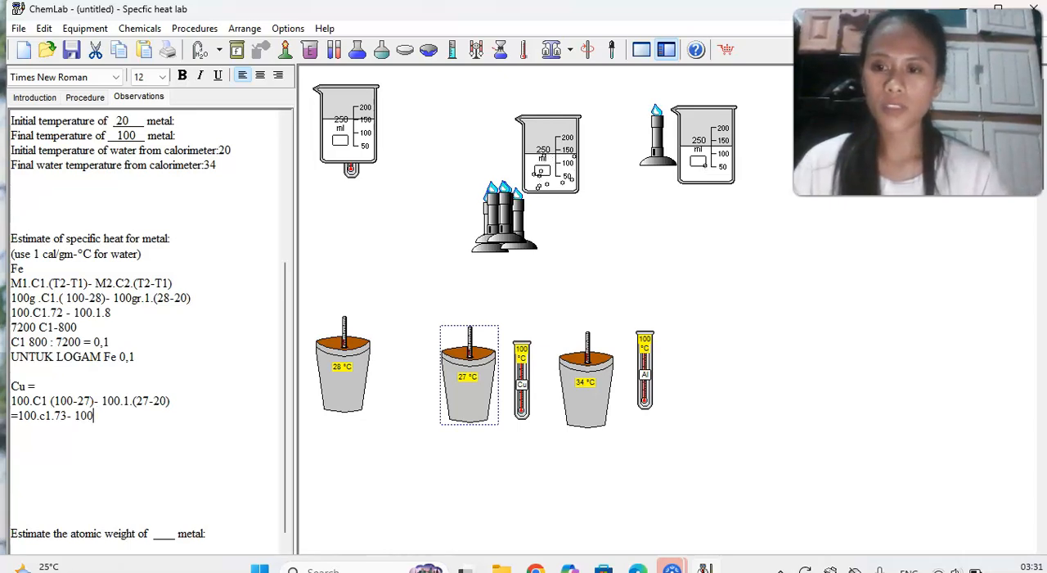
pyautogui.write('.1')
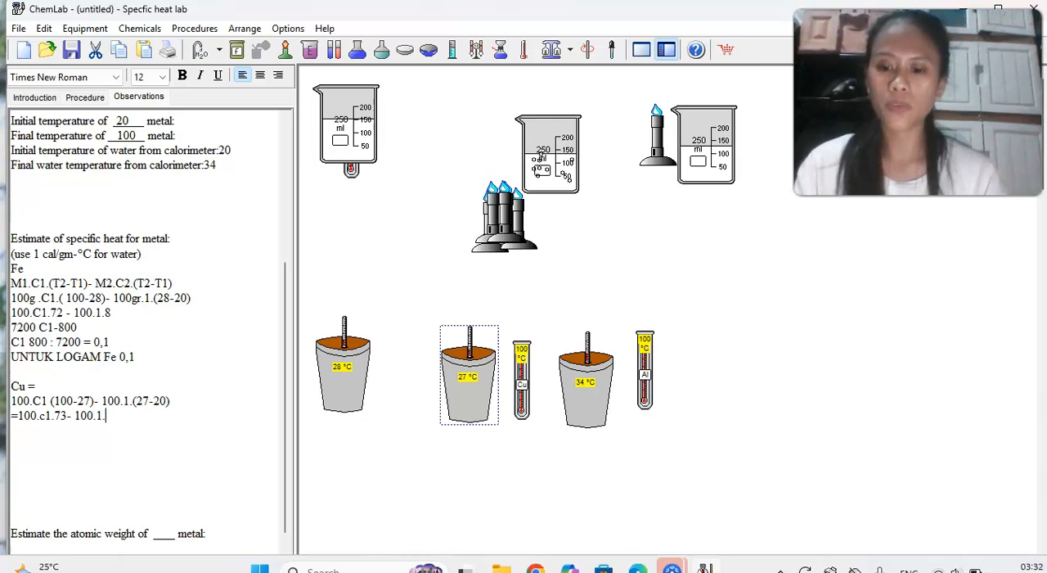
pyautogui.write('.7')
# Enter the multiplied-out copper terms as "7.300-700" on the following line.
pyautogui.press('Return')
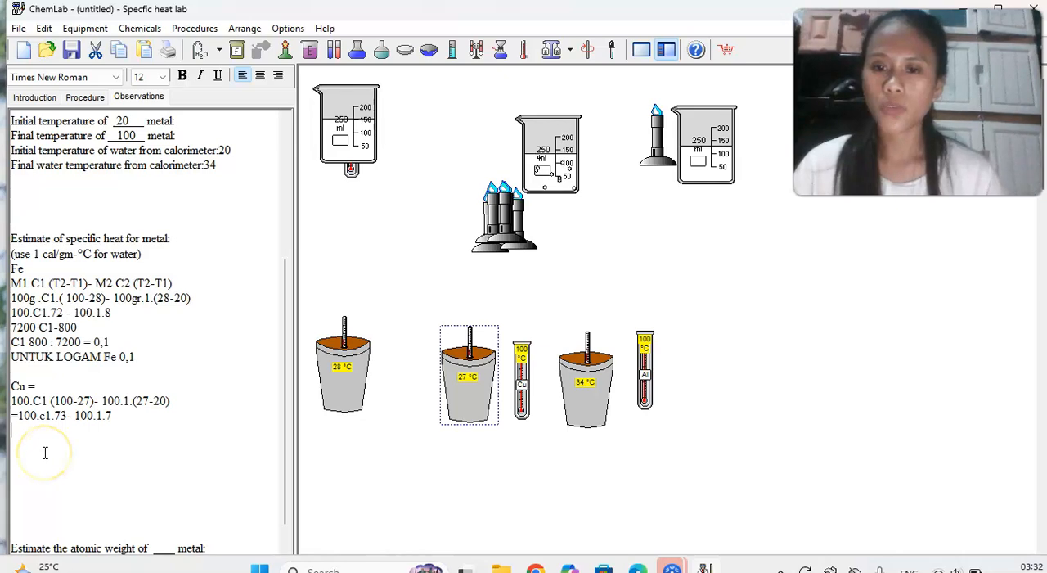
pyautogui.write('7.30')
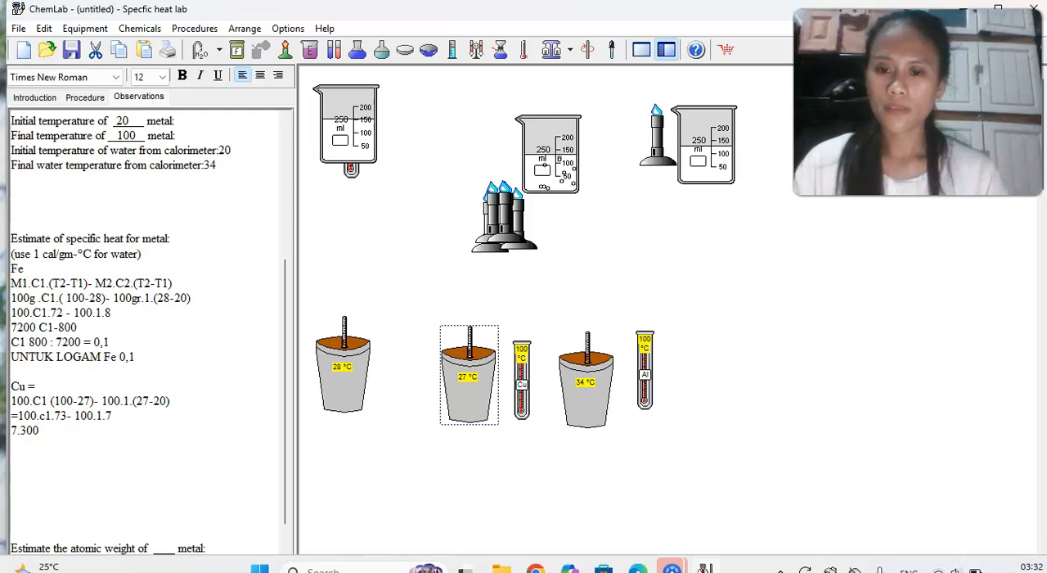
pyautogui.write(';')
pyautogui.press('BackSpace')
pyautogui.write('-')
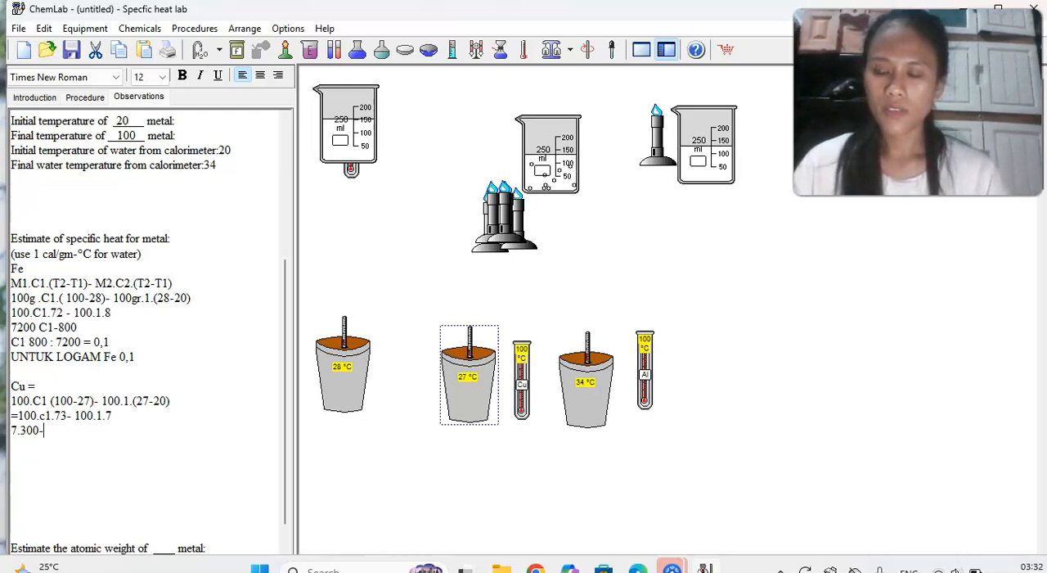
pyautogui.write('700')
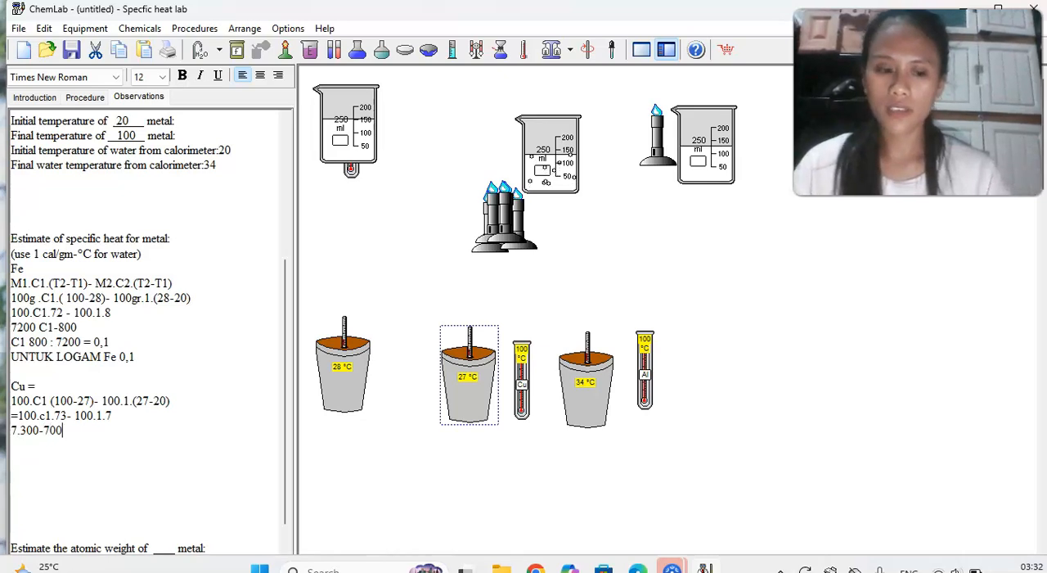
# Write the copper specific heat result as "c1 700: 7.300 = 0,095 untuk cu" on a new line.
pyautogui.press('Return')
pyautogui.write('c1')
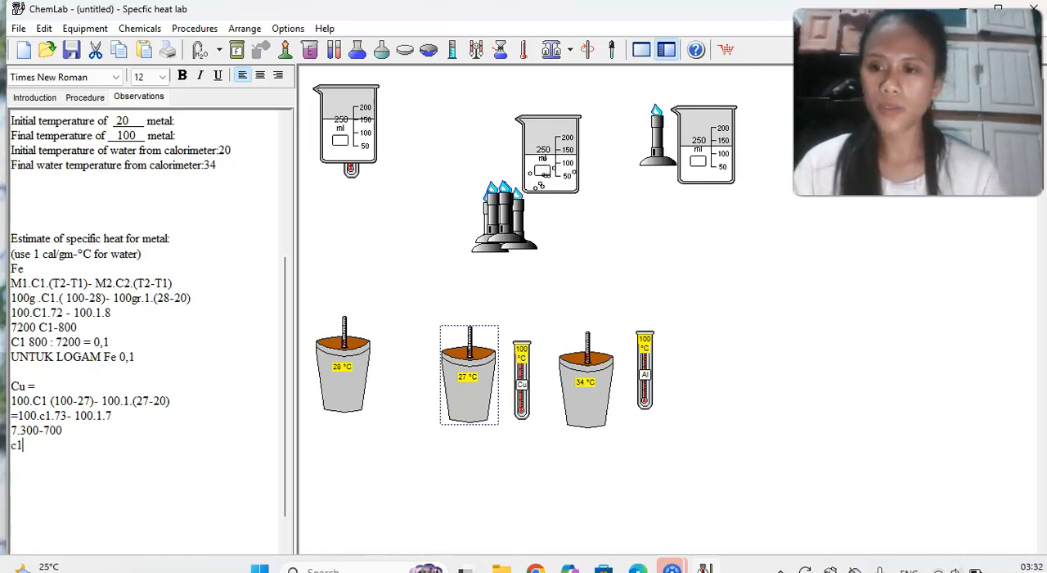
pyautogui.write(' 700')
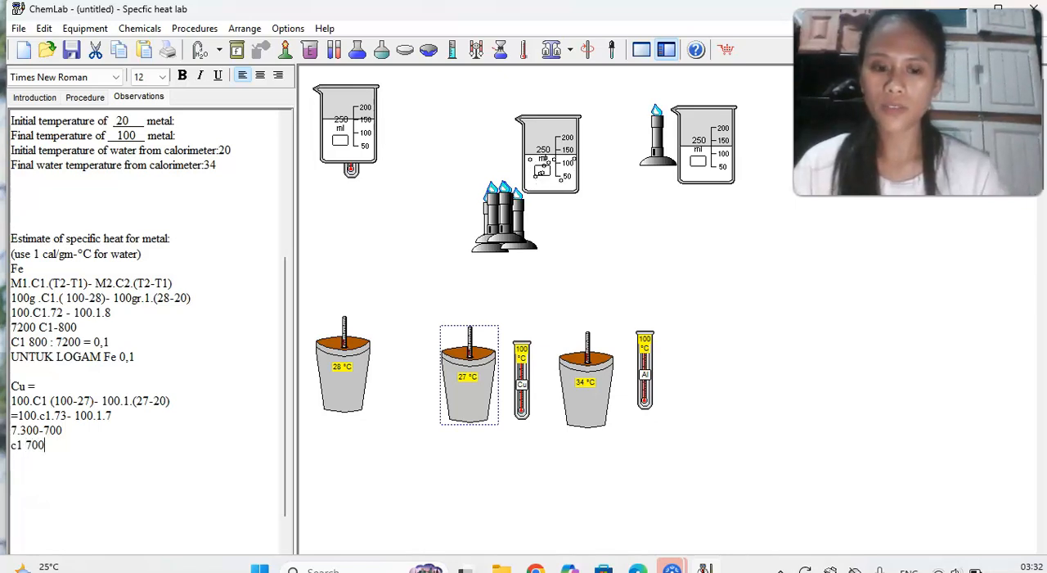
pyautogui.write(':')
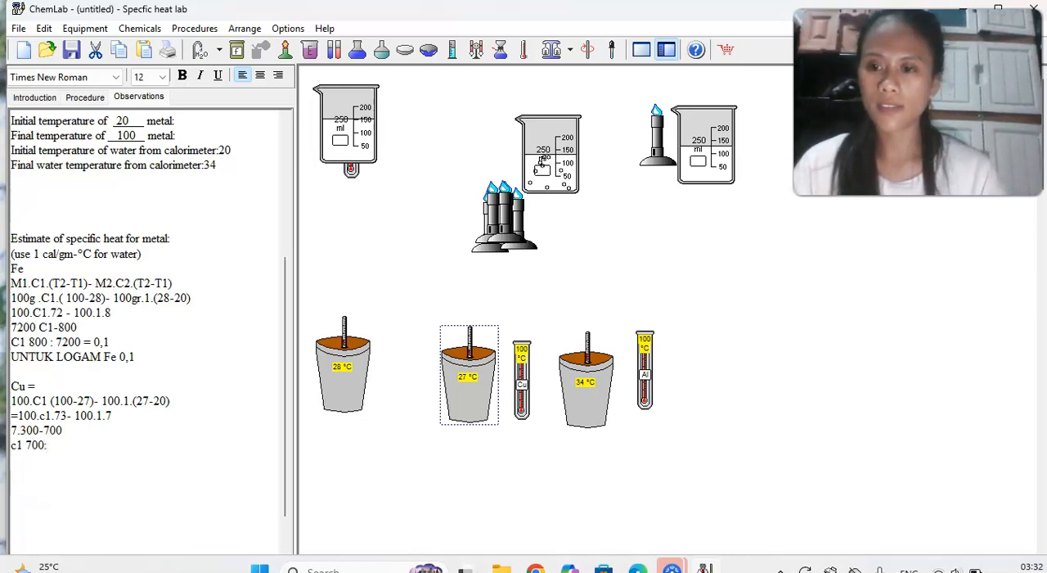
pyautogui.write(' 7')
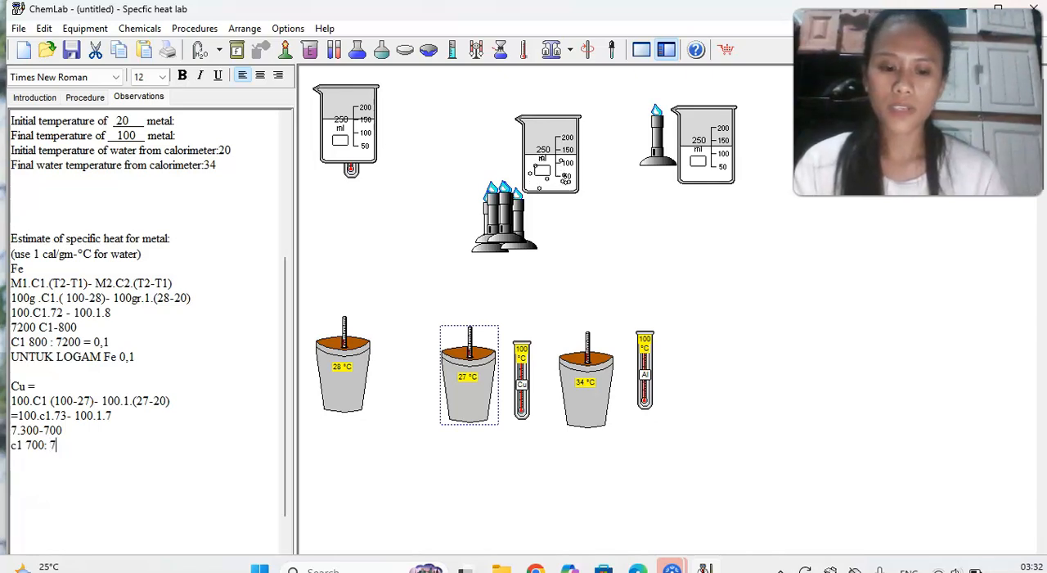
pyautogui.write('.300 =')
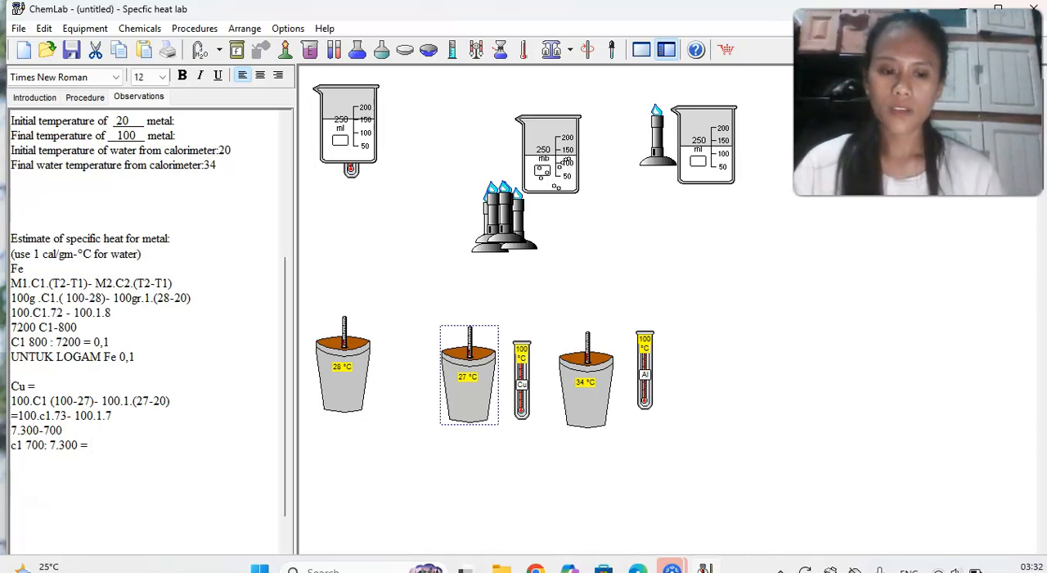
pyautogui.write(' 0,095 untuk cu')
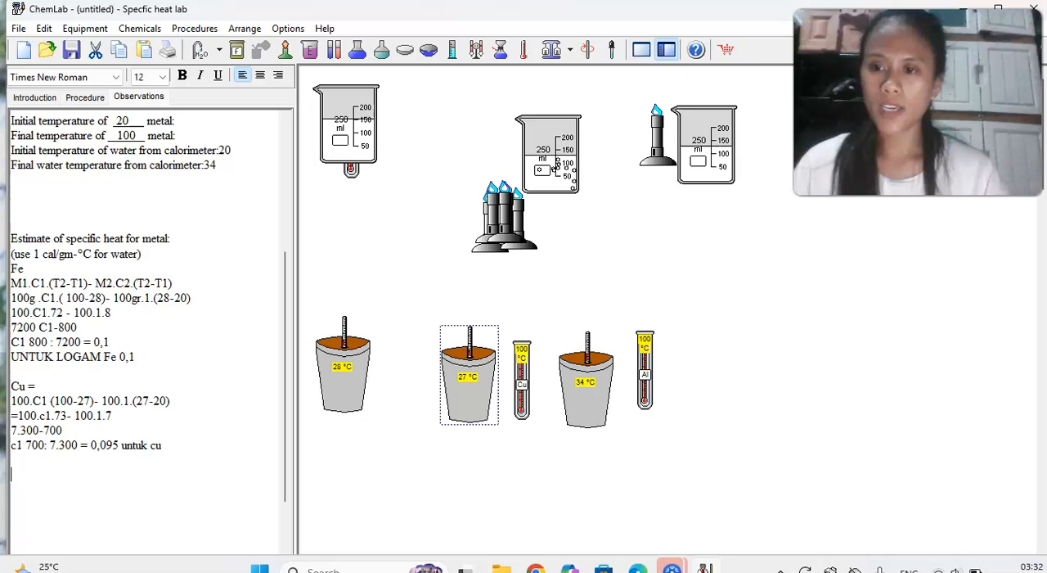
# Start the aluminum calculation with the heading "Al" below the copper result, leaving a blank line between them.
pyautogui.press('Return')
pyautogui.write('a')
pyautogui.press('BackSpace')
pyautogui.press('capslock')
pyautogui.write('AL')
pyautogui.press('BackSpace')
pyautogui.press('capslock')
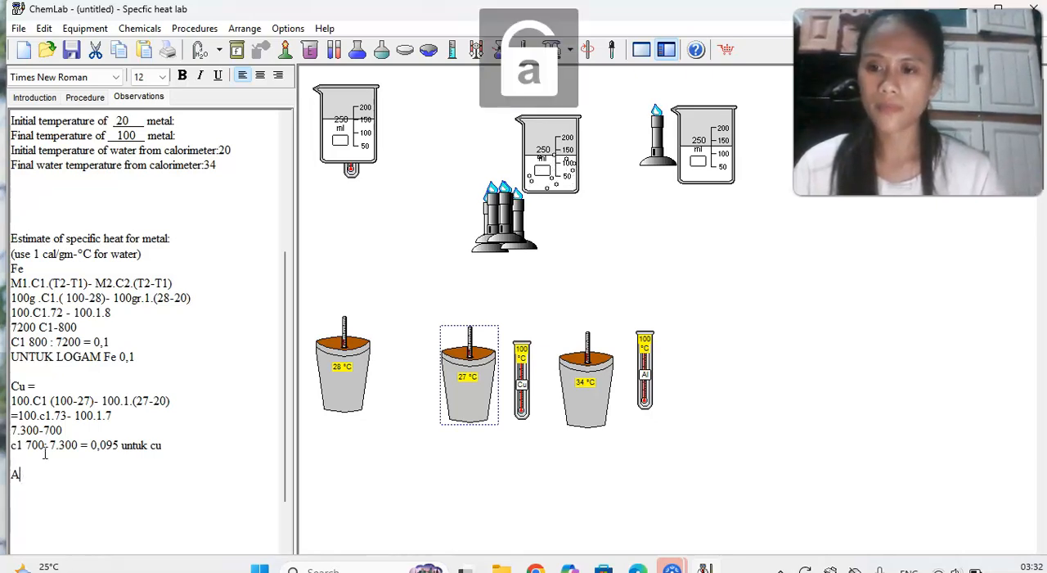
pyautogui.write('l')
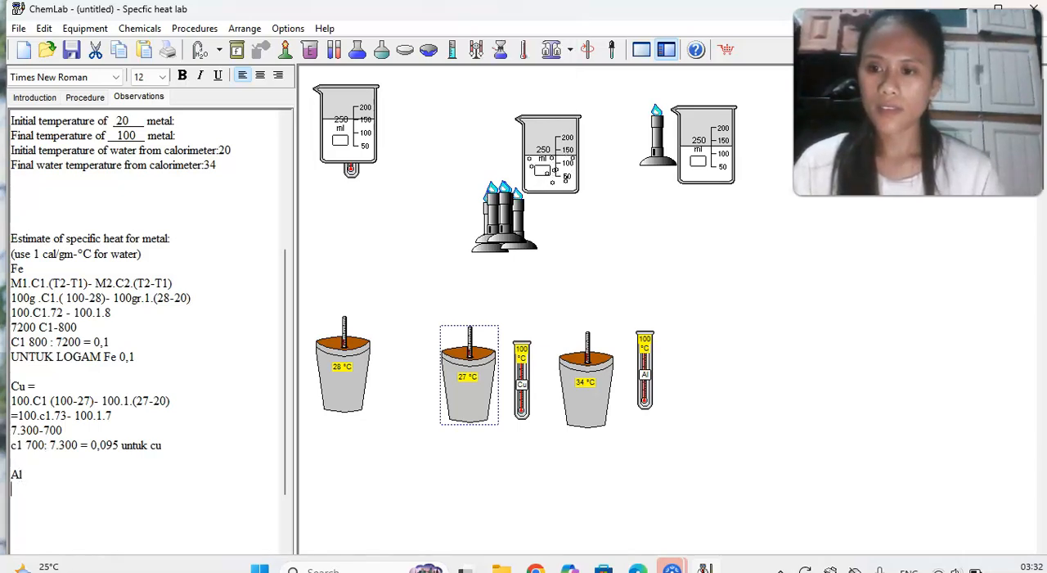
# Complete the aluminum line under the copper calculation so it reads "Al = 0,2".
pyautogui.scroll(-1, 38, 357)
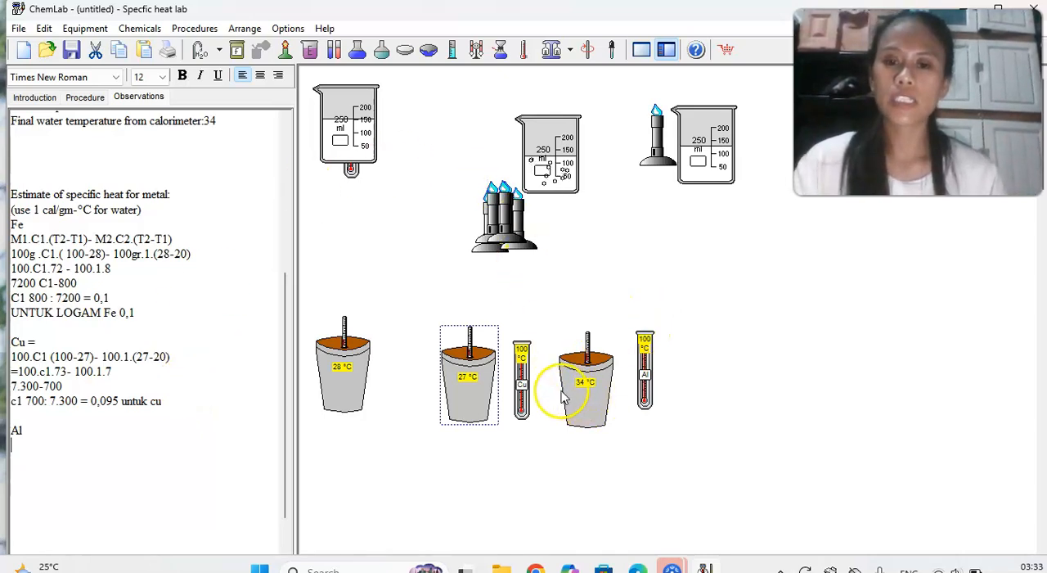
pyautogui.scroll(2, 145, 182)
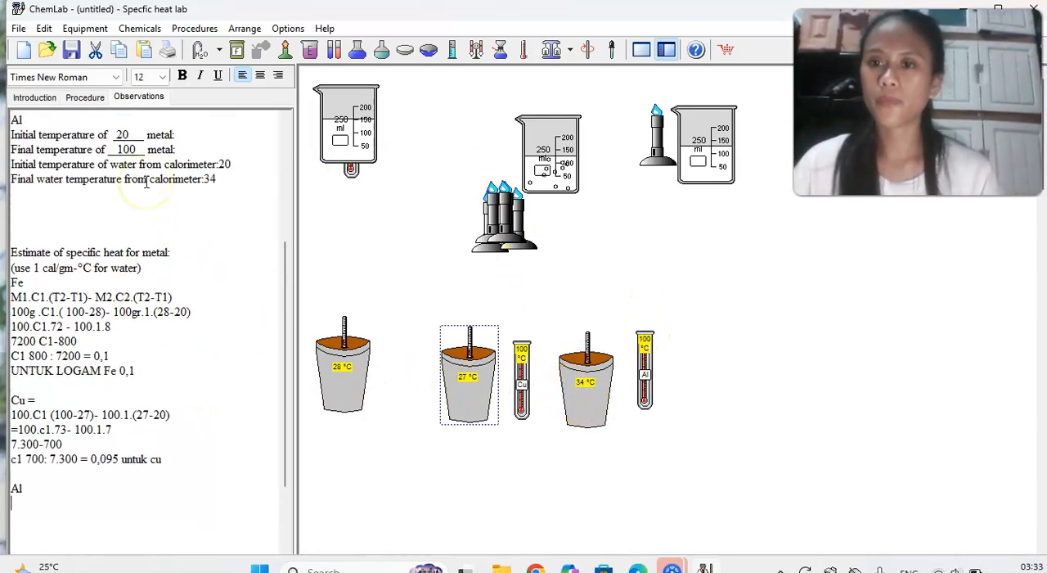
pyautogui.scroll(-2, 118, 400)
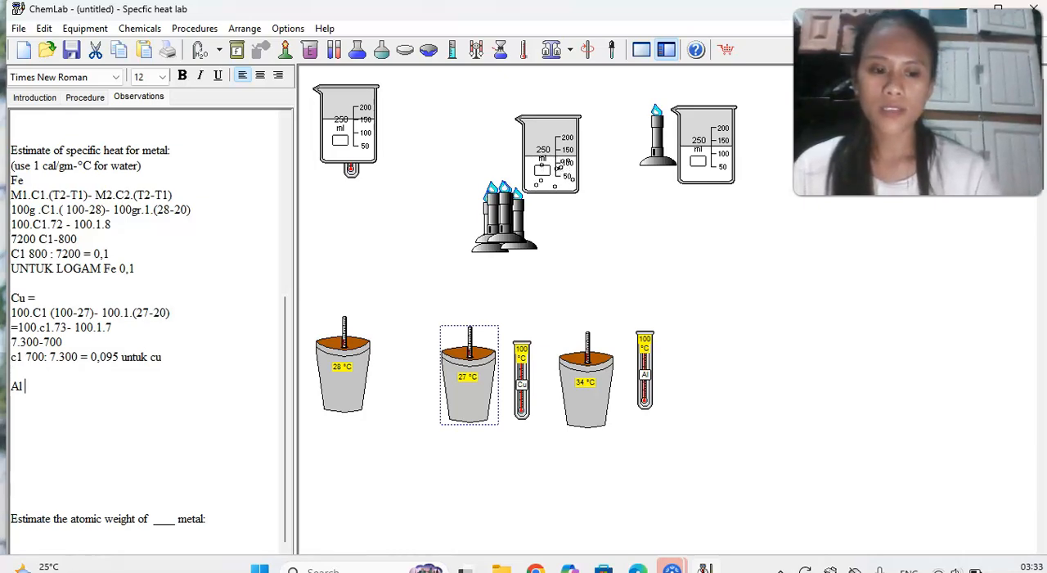
pyautogui.write('= 0,2')
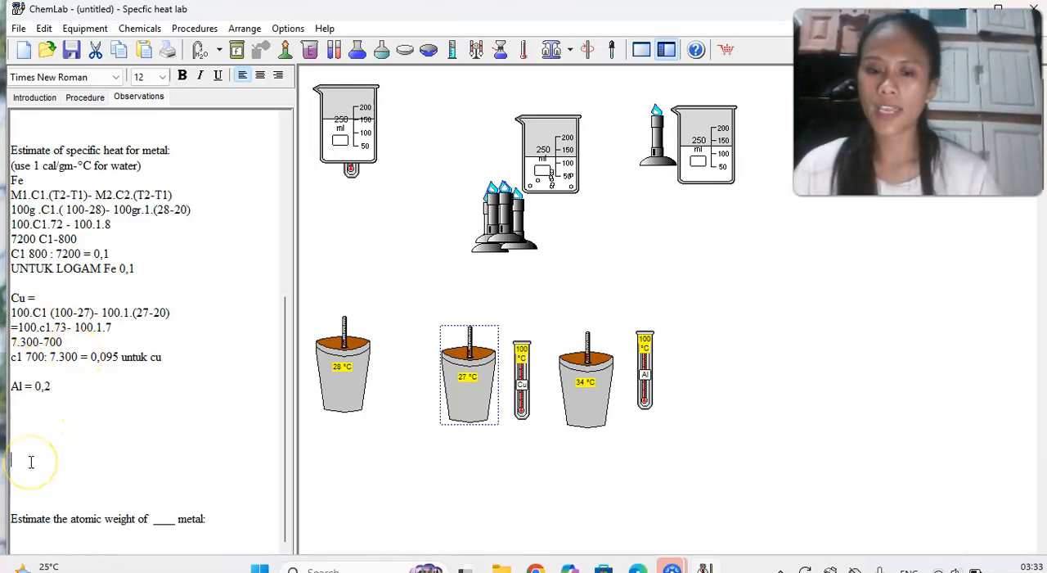
# Remove the surplus blank lines between the aluminum result and the "Estimate the atomic weight of" line.
pyautogui.press('Delete')
pyautogui.press('Delete')
pyautogui.press('Delete')
pyautogui.press('Delete')
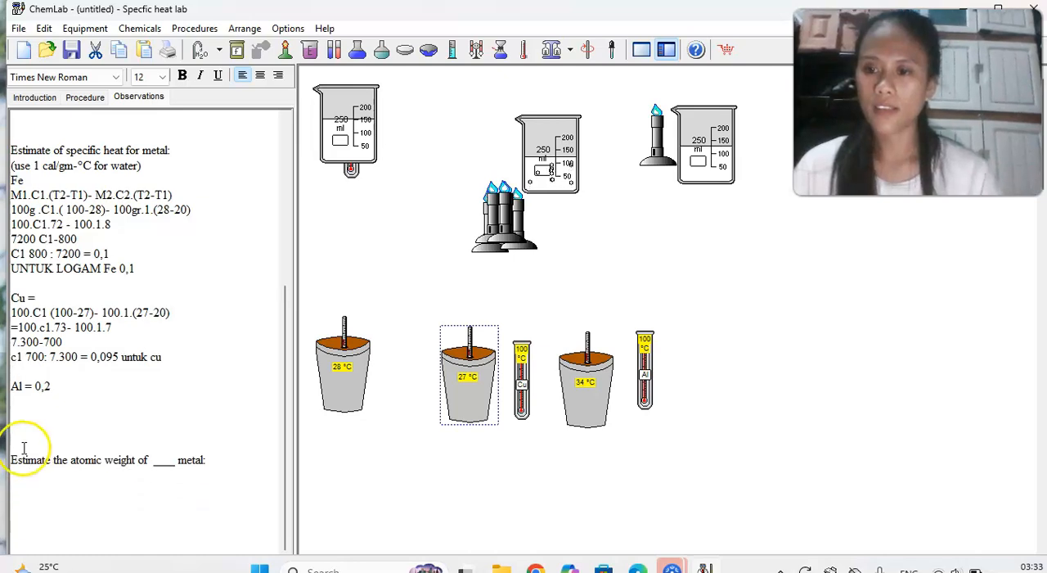
pyautogui.click(13, 443)
pyautogui.press('BackSpace')
pyautogui.press('BackSpace')
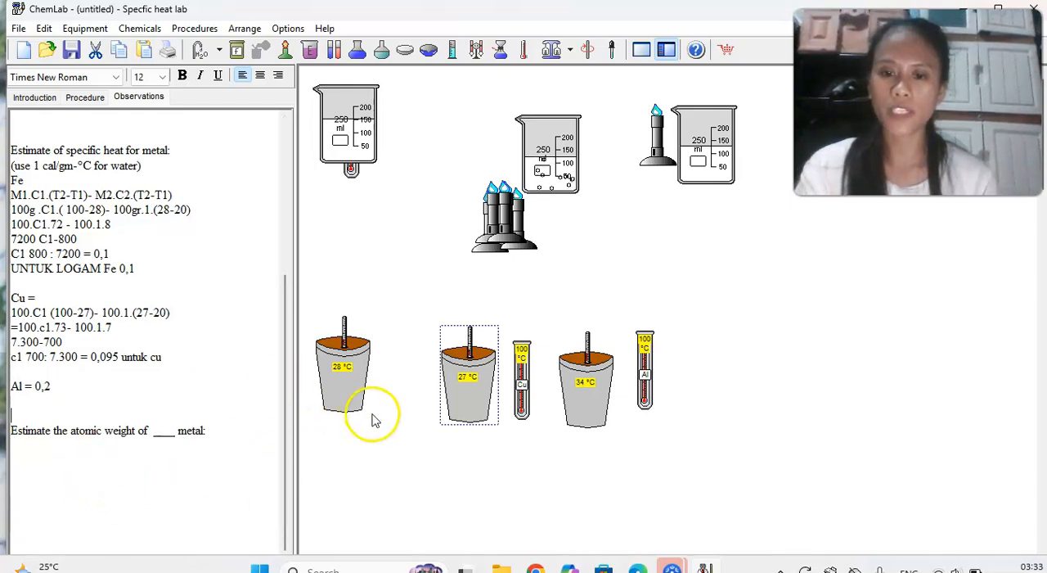
# Check the chemical lists of the copper, iron and aluminum calorimeters for the mass of each metal.
pyautogui.moveTo(520, 372); pyautogui.dragTo(468, 380)
pyautogui.doubleClick(469, 381)
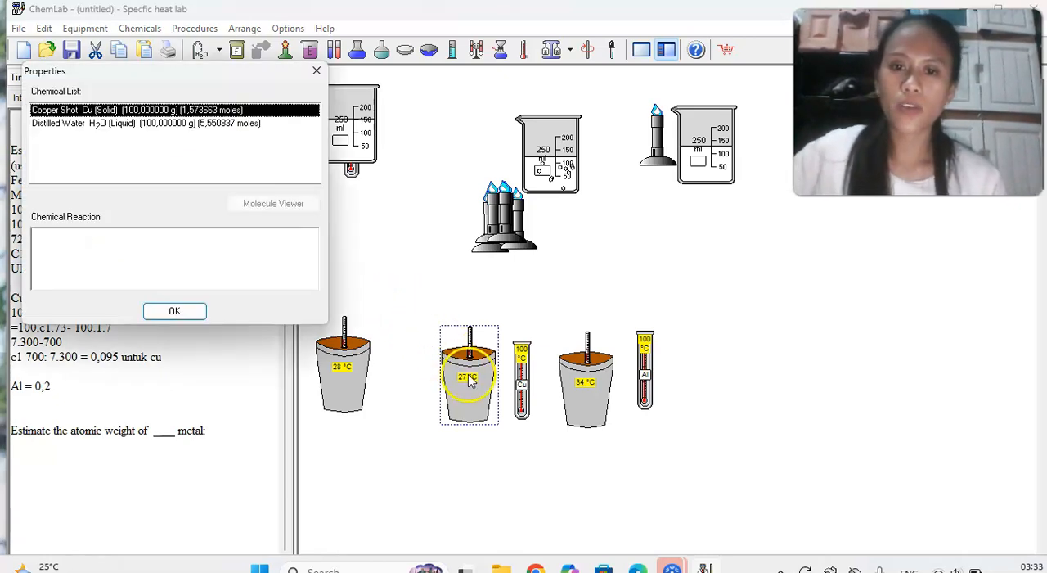
pyautogui.click(318, 72)
pyautogui.click(350, 372)
pyautogui.doubleClick(349, 372)
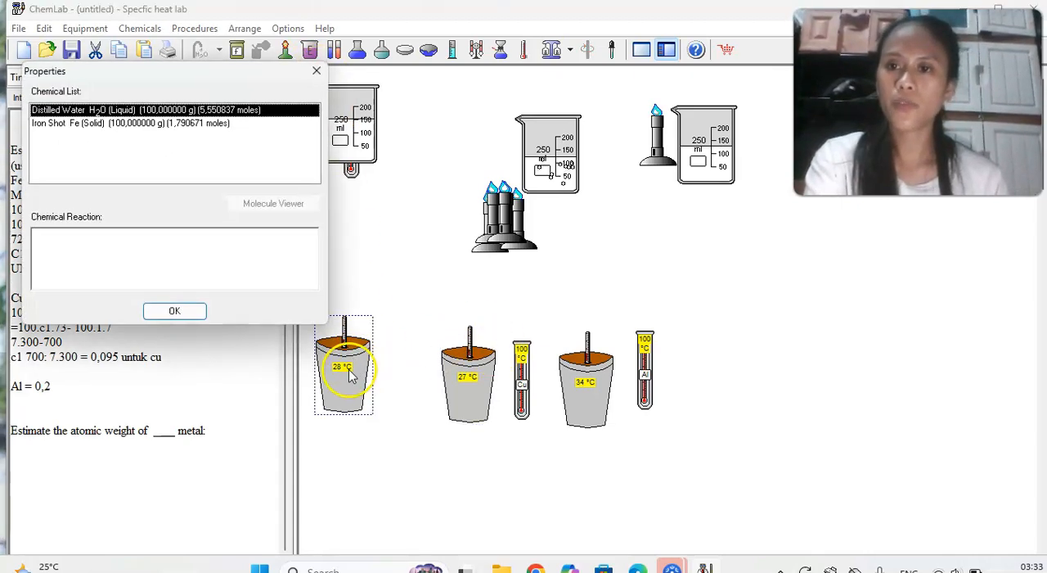
pyautogui.click(317, 72)
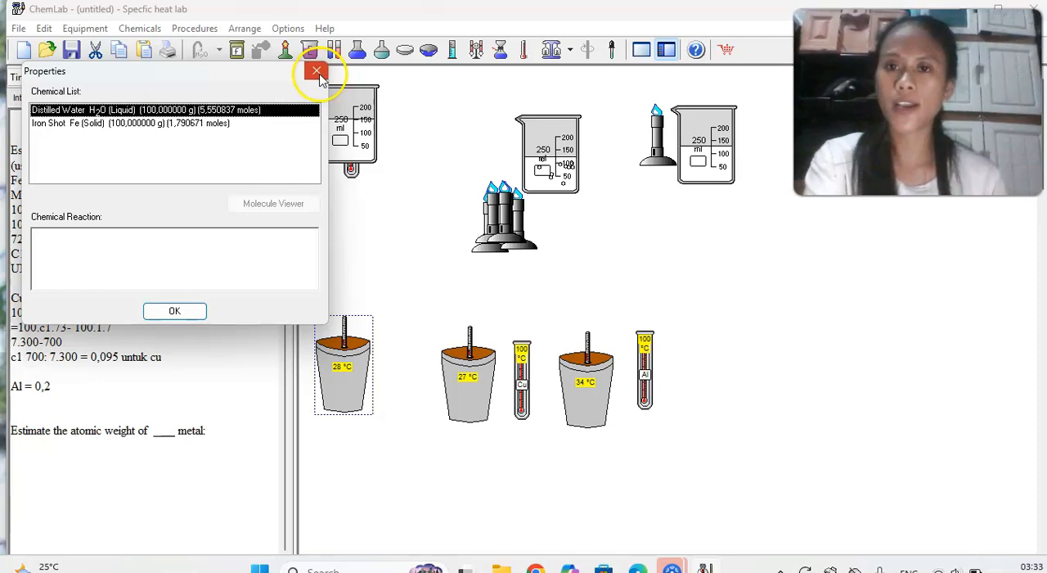
pyautogui.click(472, 381)
pyautogui.doubleClick(472, 380)
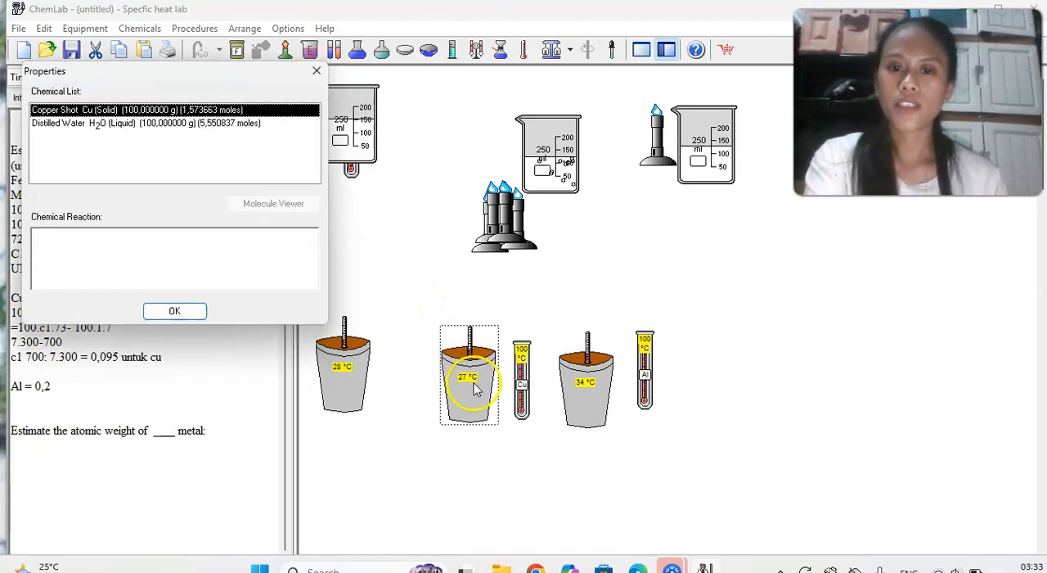
pyautogui.click(317, 72)
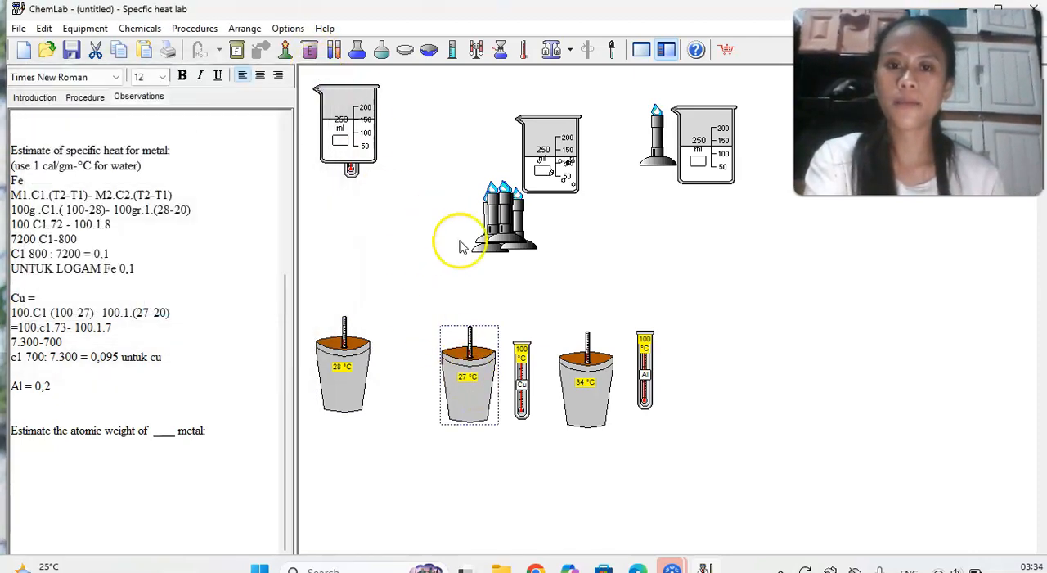
pyautogui.doubleClick(585, 396)
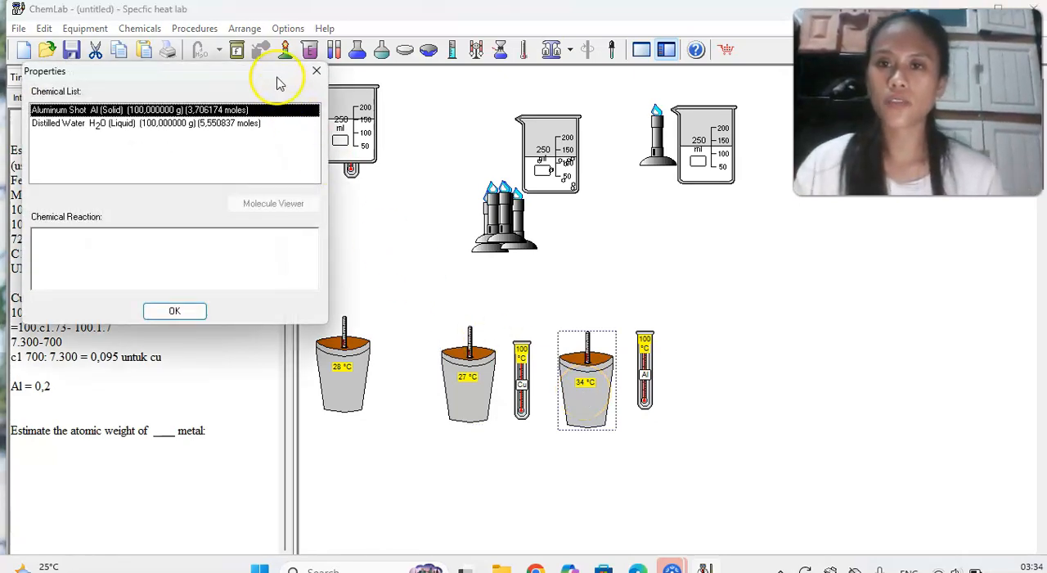
pyautogui.click(317, 72)
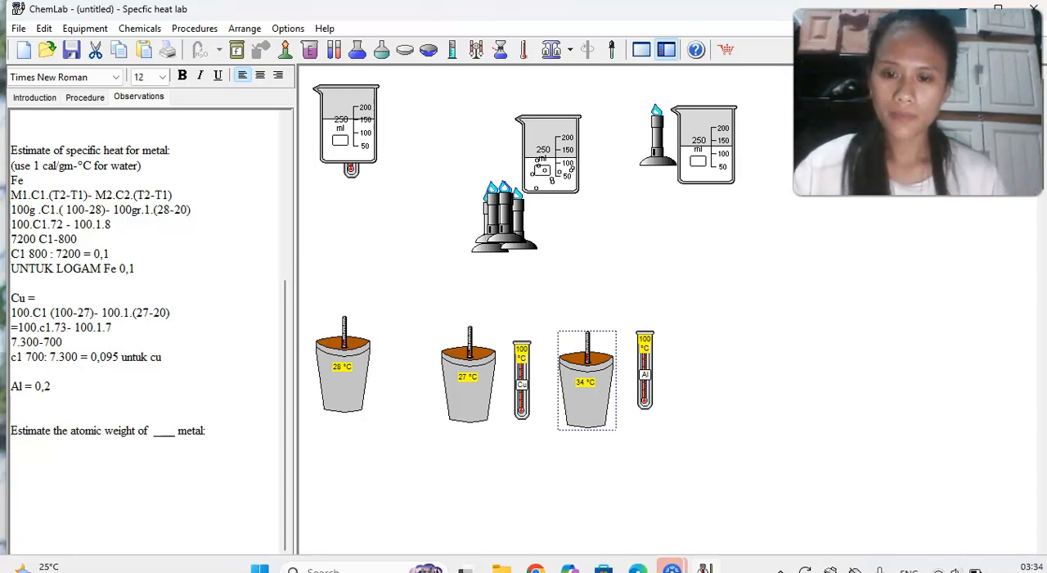
# Below the atomic weight line, write "jadi semua logamnya itu dimana mempunyai berat masing-masing yaitu 100 g".
pyautogui.press('capslock')
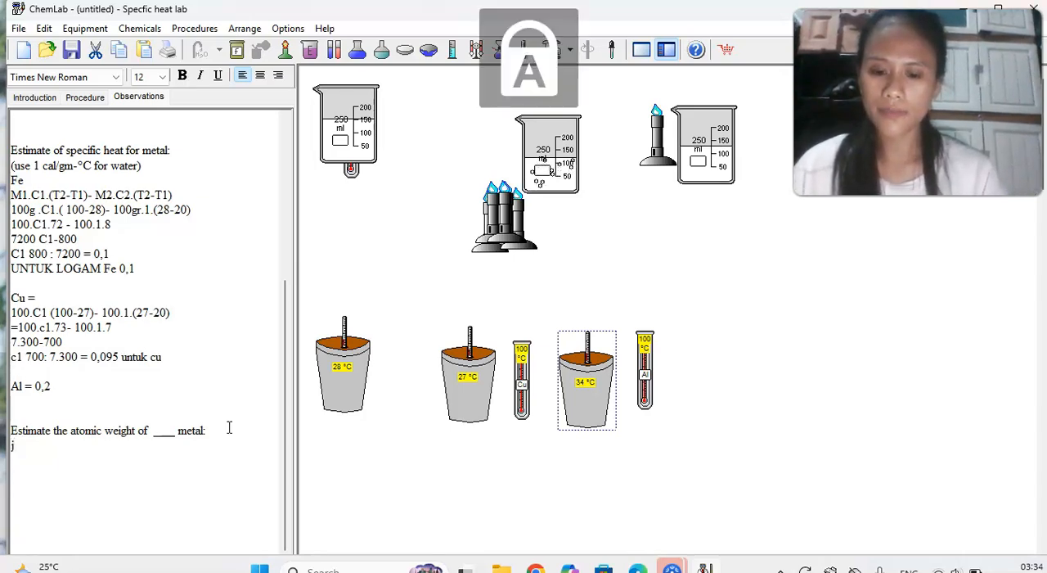
pyautogui.press('capslock')
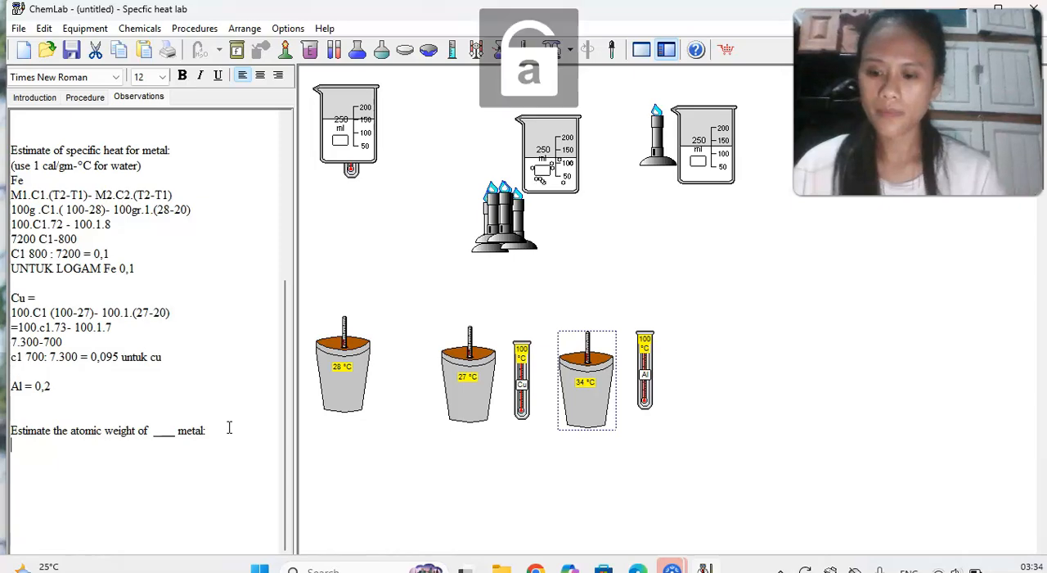
pyautogui.write('jad')
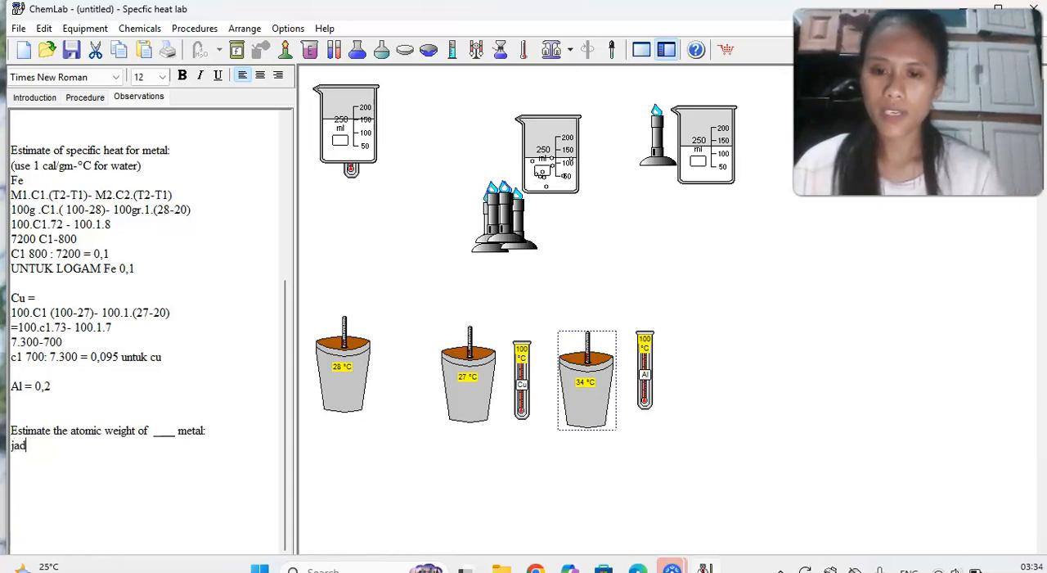
pyautogui.write('i')
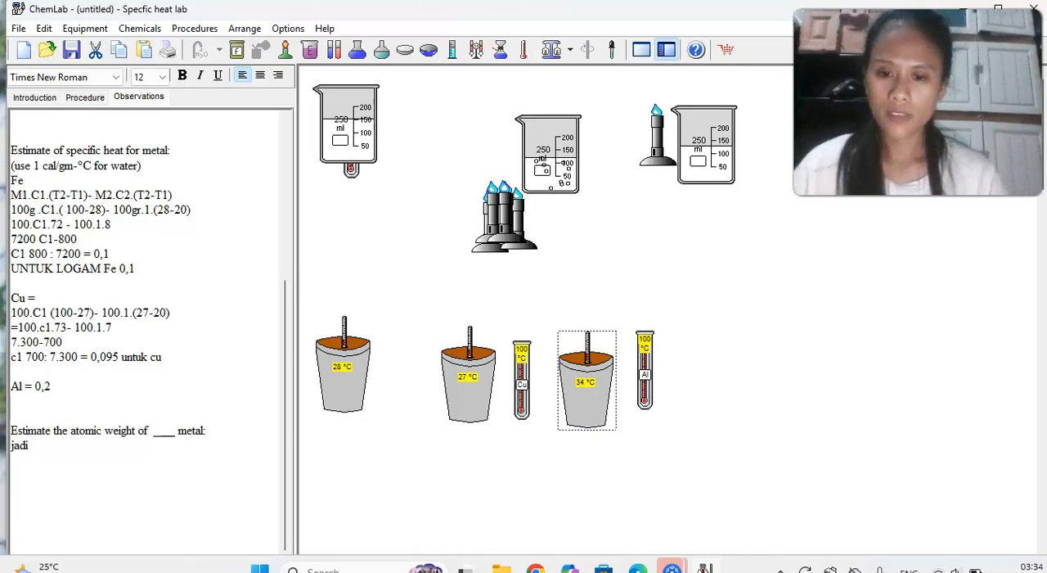
pyautogui.write(' semua ')
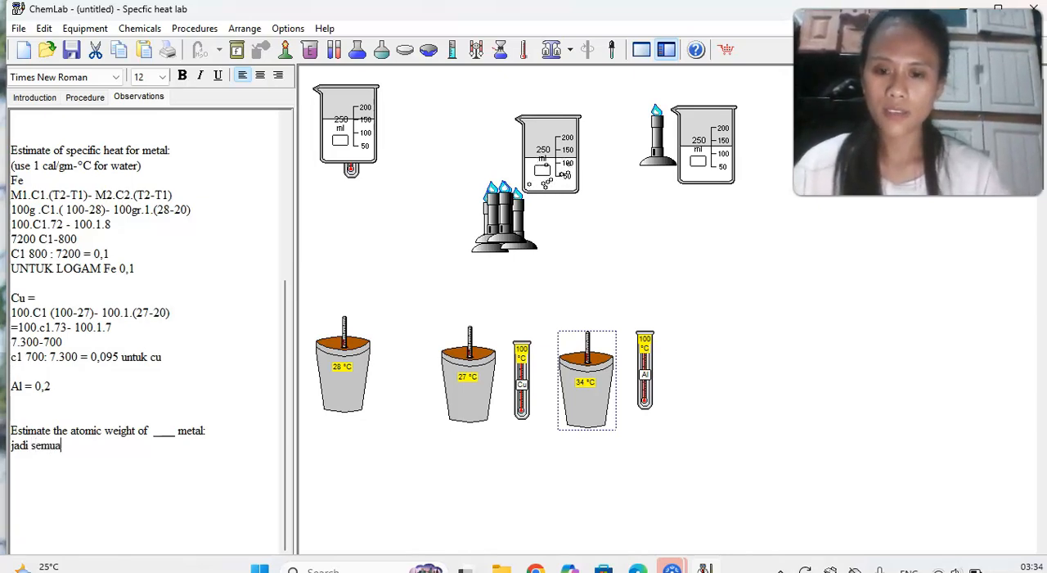
pyautogui.write('logamnya')
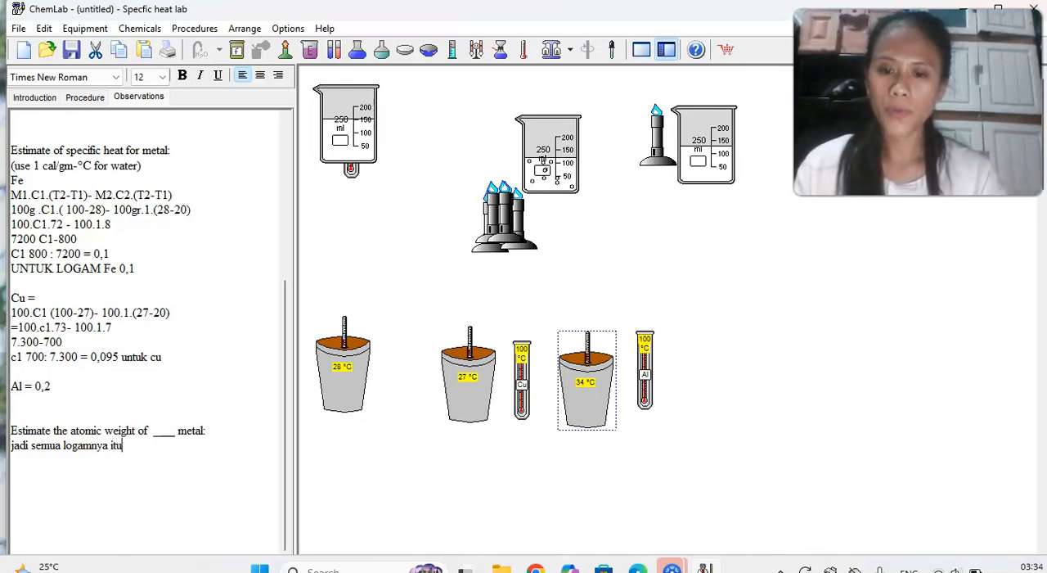
pyautogui.write('itu dimana m')
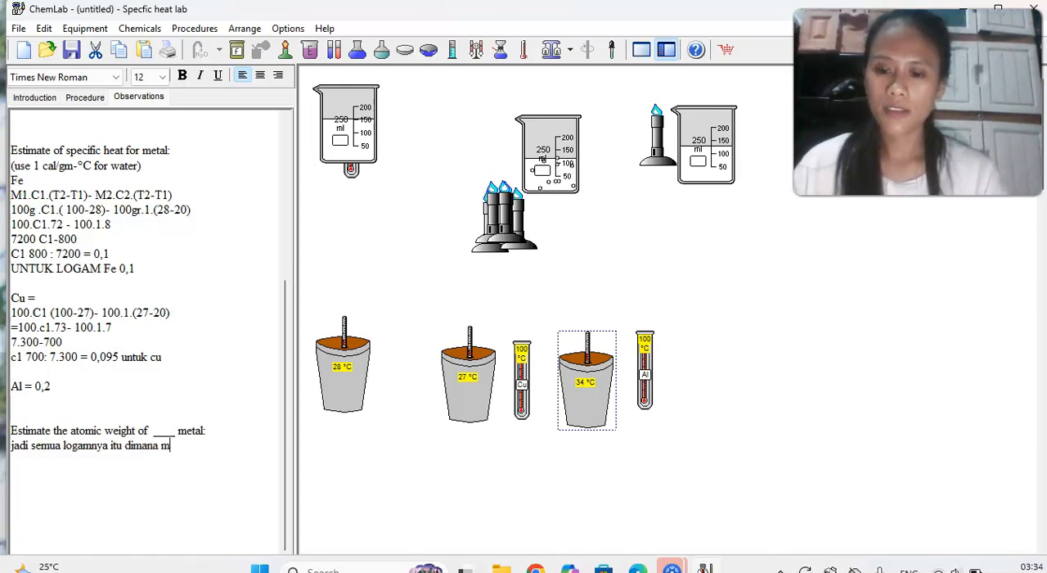
pyautogui.write('empuny')
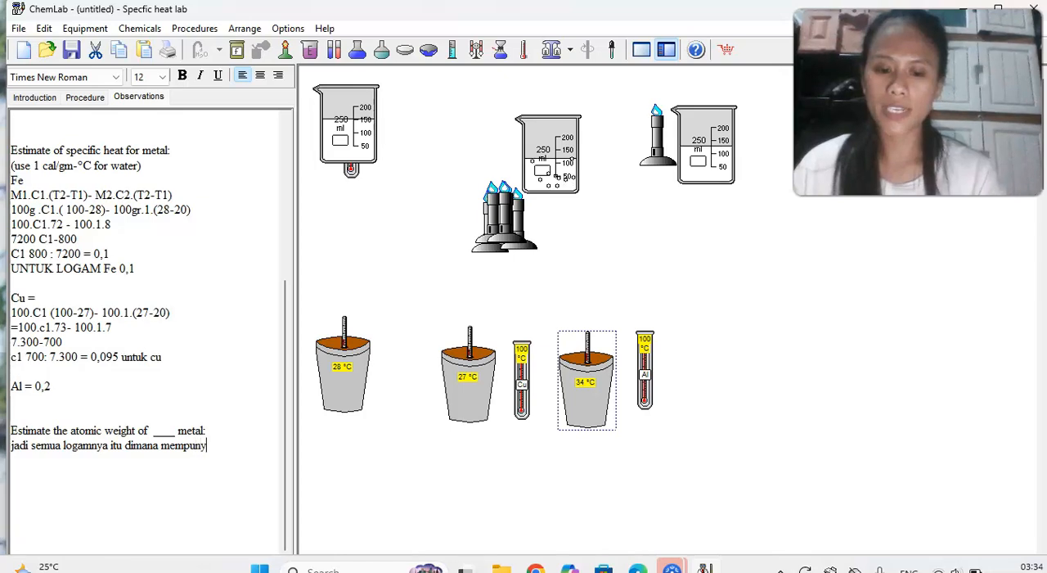
pyautogui.write('ai be')
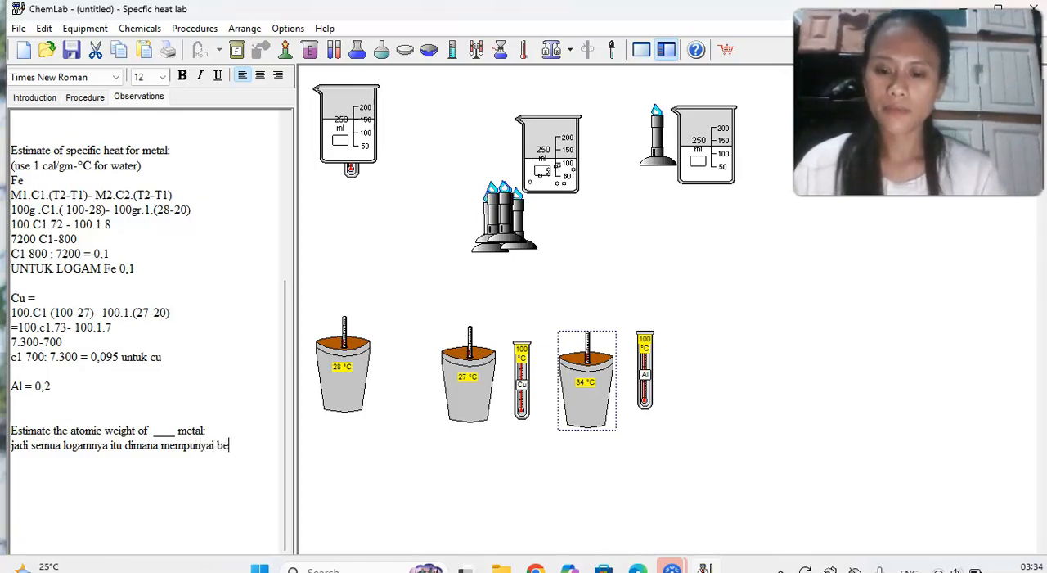
pyautogui.write('rat masi')
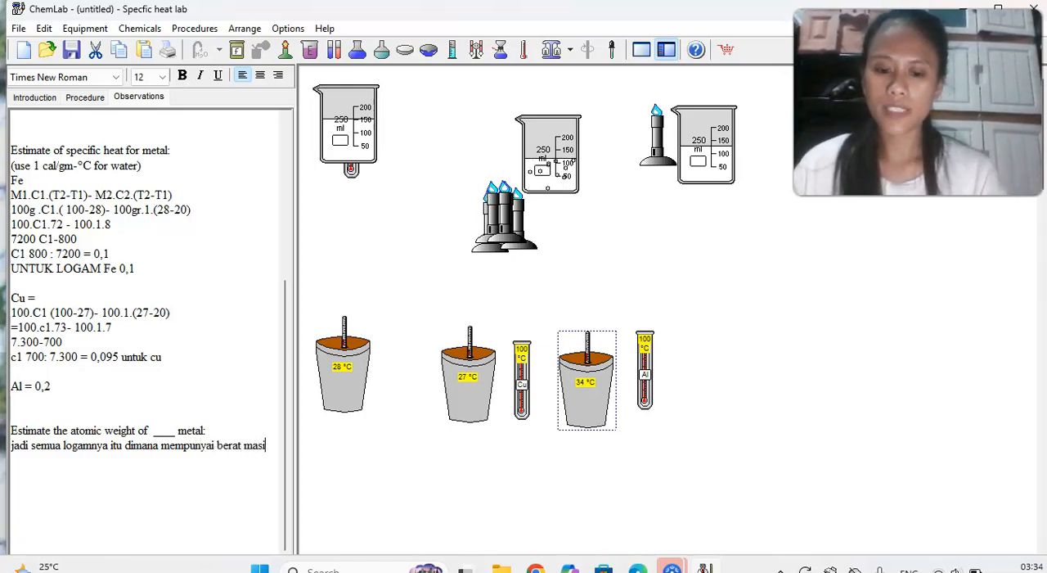
pyautogui.write('ng-m')
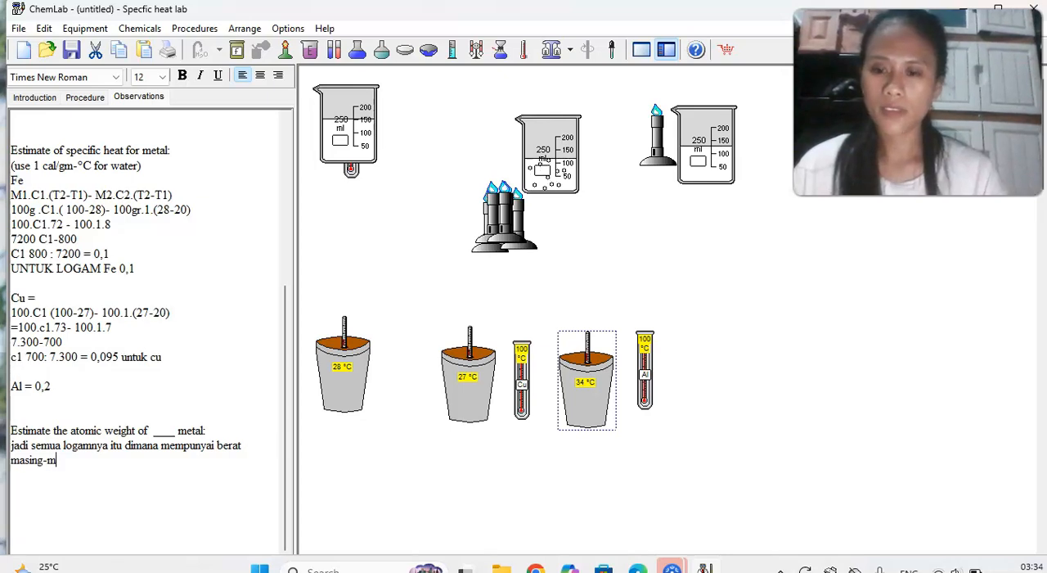
pyautogui.write('asing')
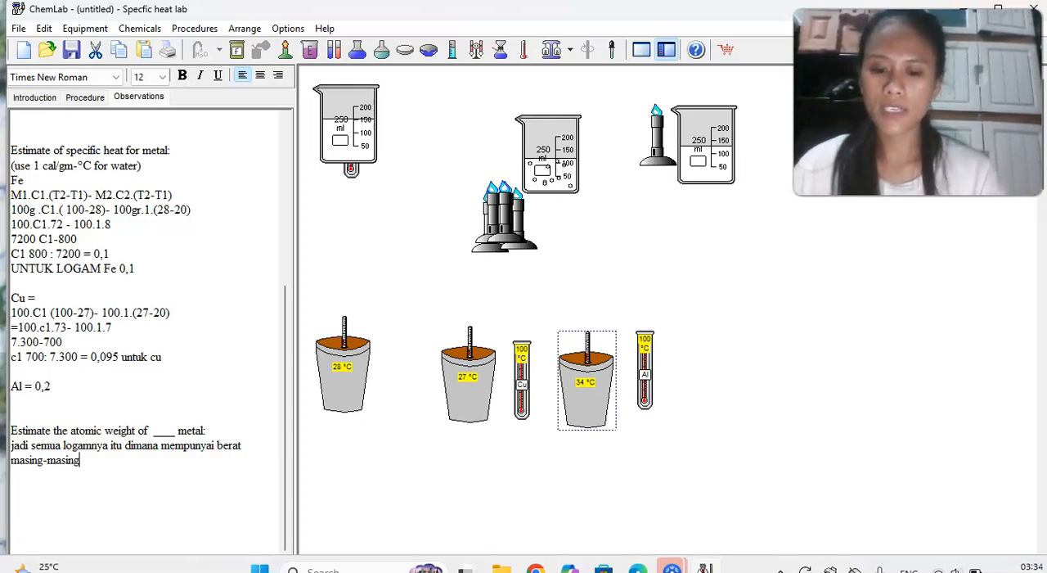
pyautogui.write(' yaitu ')
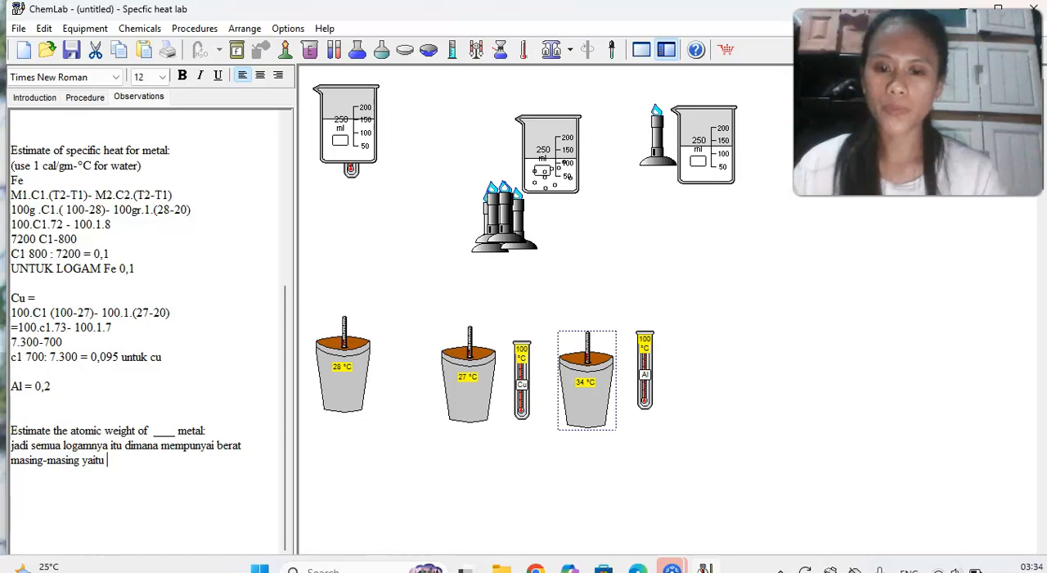
pyautogui.write('100 g')
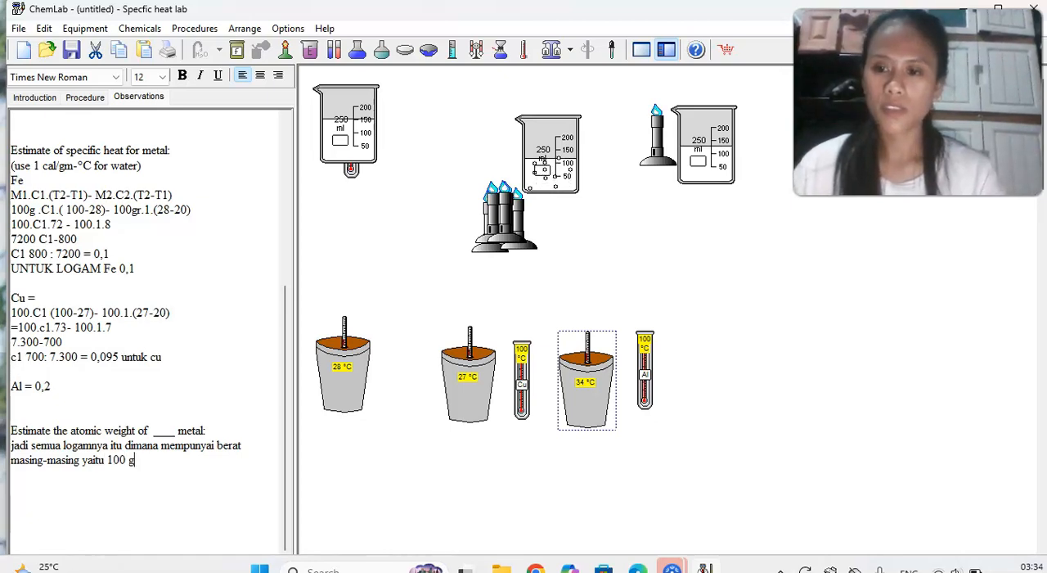